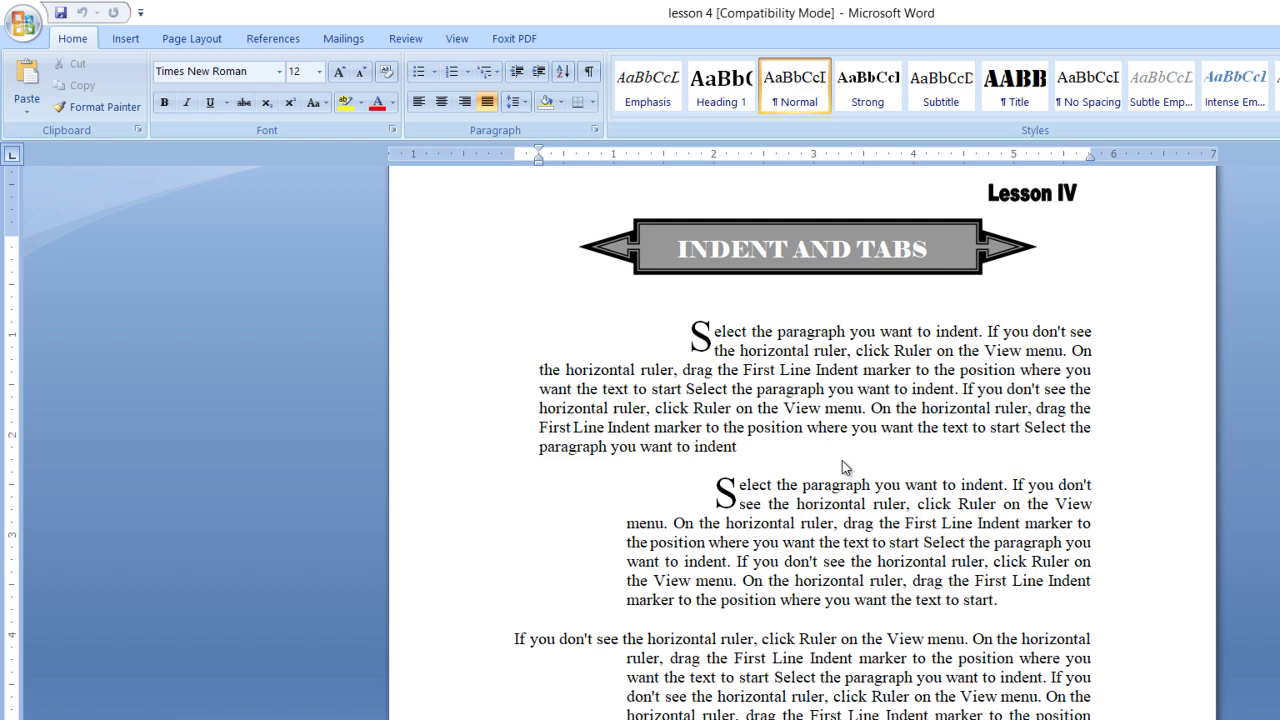
# Step: Scroll through the finished lesson 4 Indent and Tabs sample page to review it
pyautogui.scroll(-1, 842, 462)
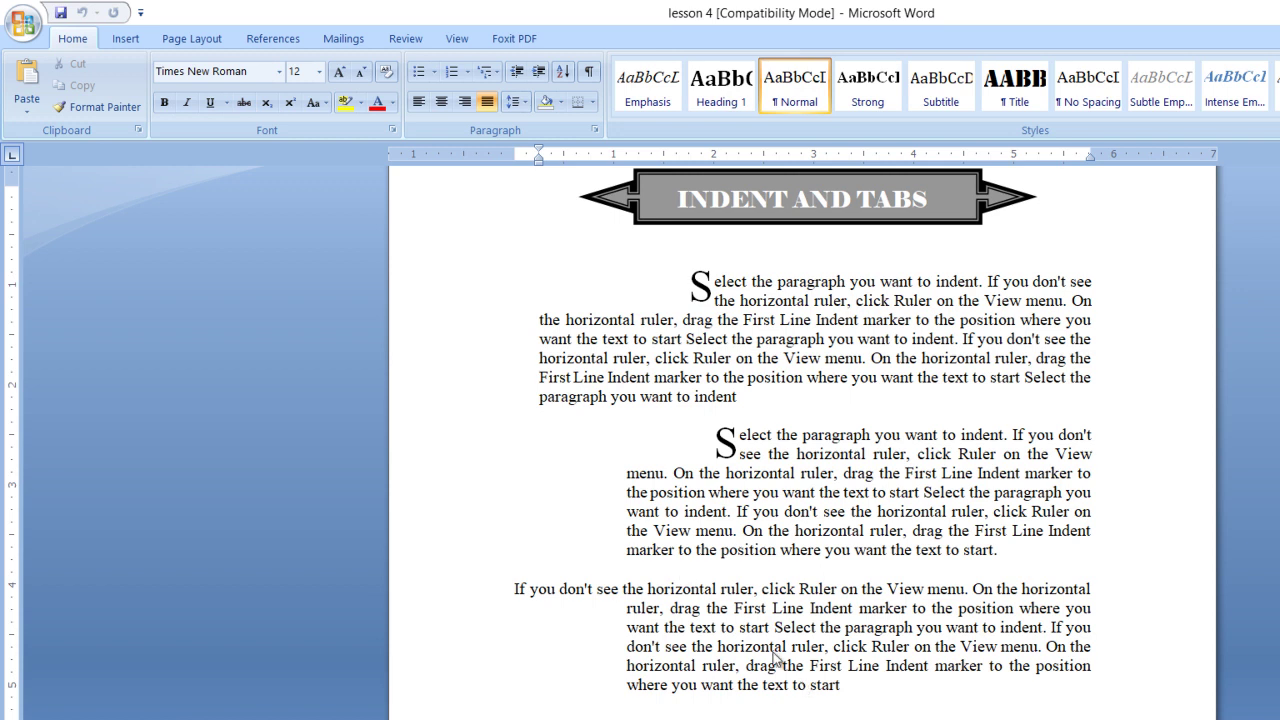
pyautogui.scroll(-2, 634, 505)
pyautogui.scroll(3, 654, 514)
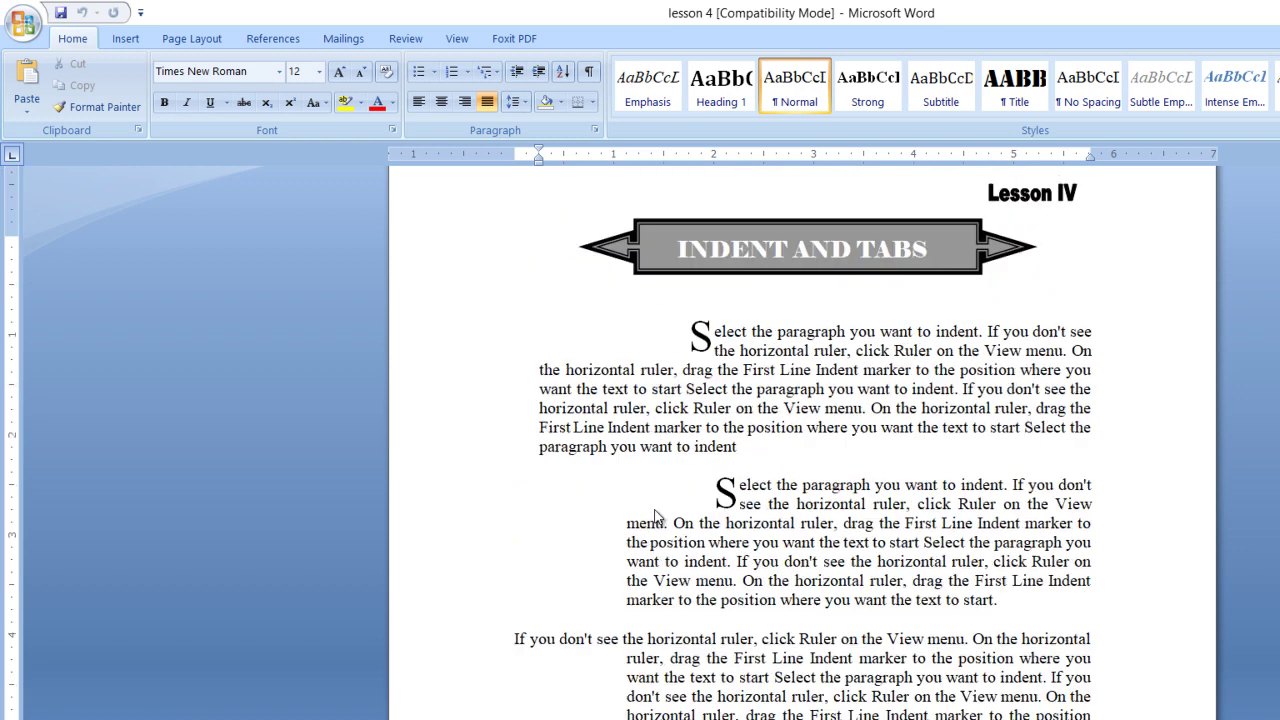
# Step: Create a new blank document from the Office button menu
pyautogui.click(18, 28)
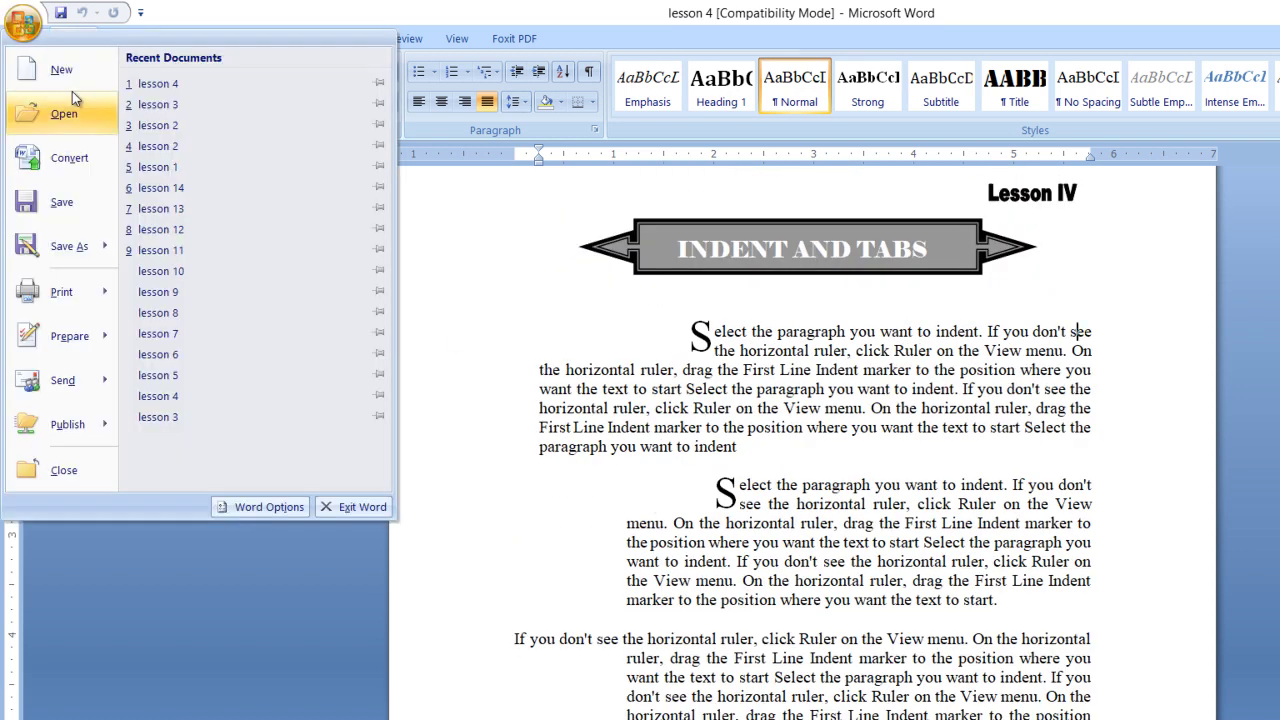
pyautogui.click(71, 73)
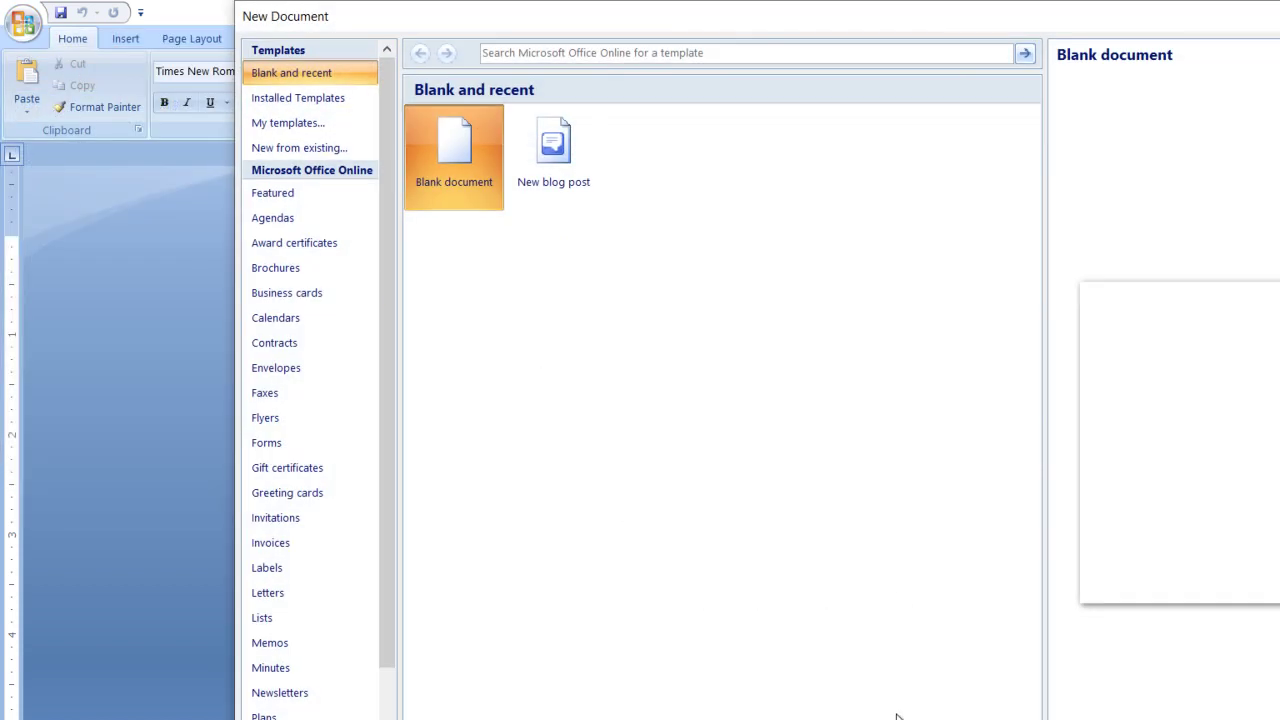
pyautogui.click(1160, 712)
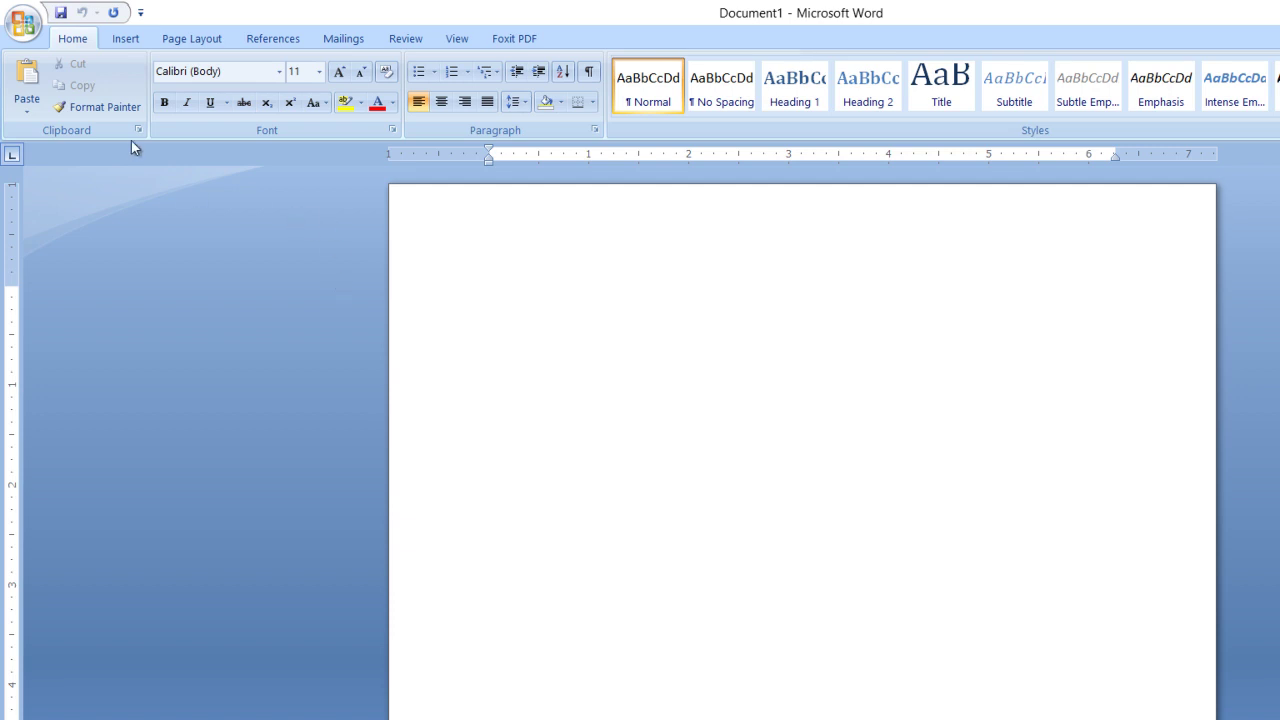
# Step: Pick the Left-Right Arrow Callout shape from the Insert Shapes gallery
pyautogui.click(121, 40)
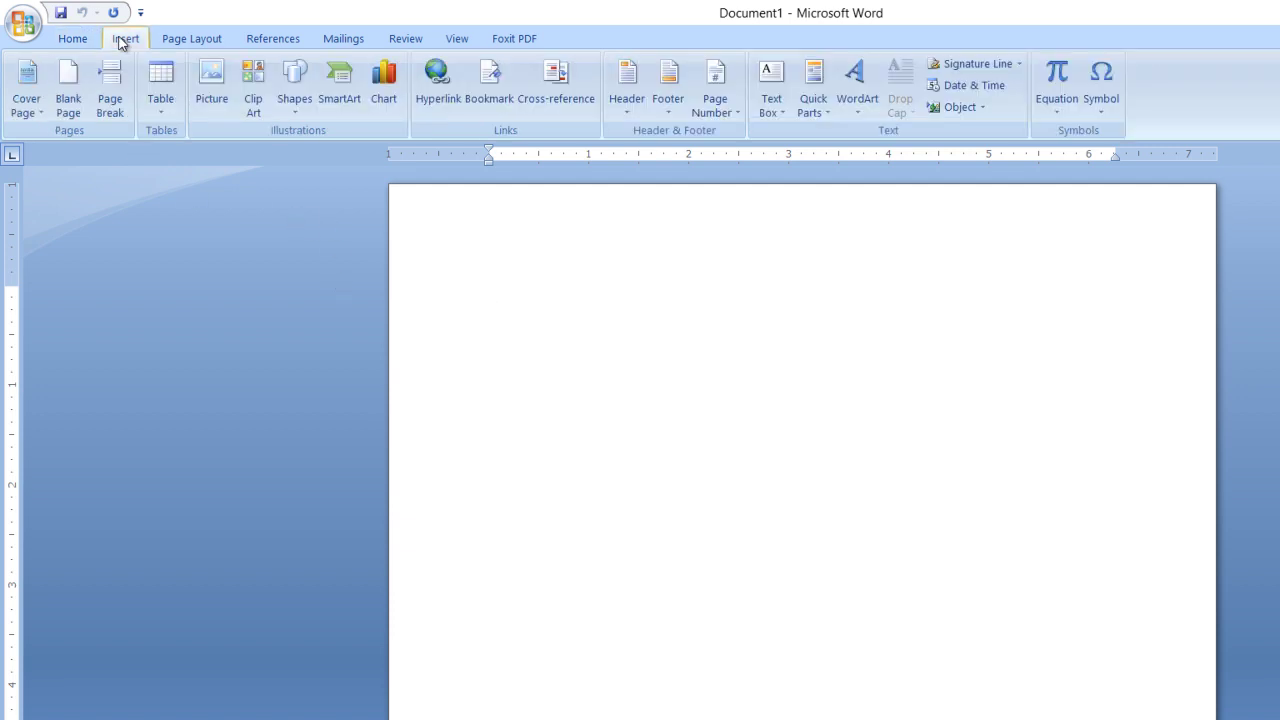
pyautogui.click(292, 108)
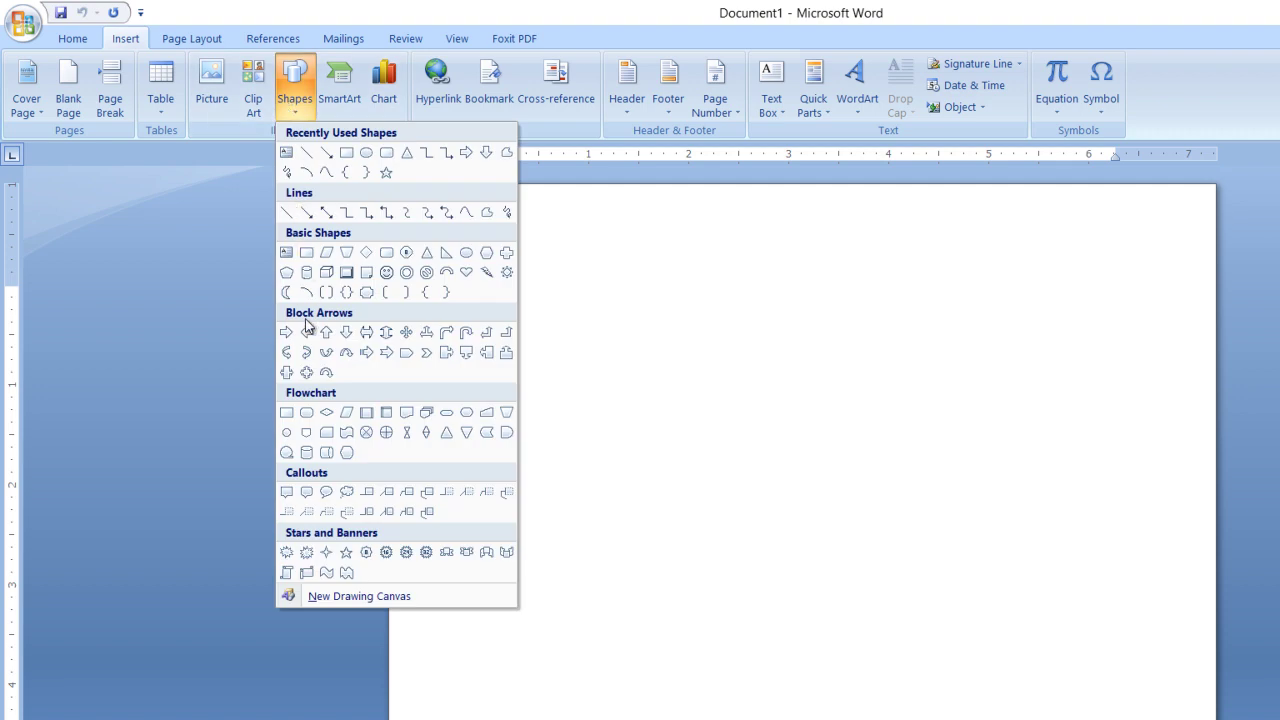
pyautogui.click(287, 373)
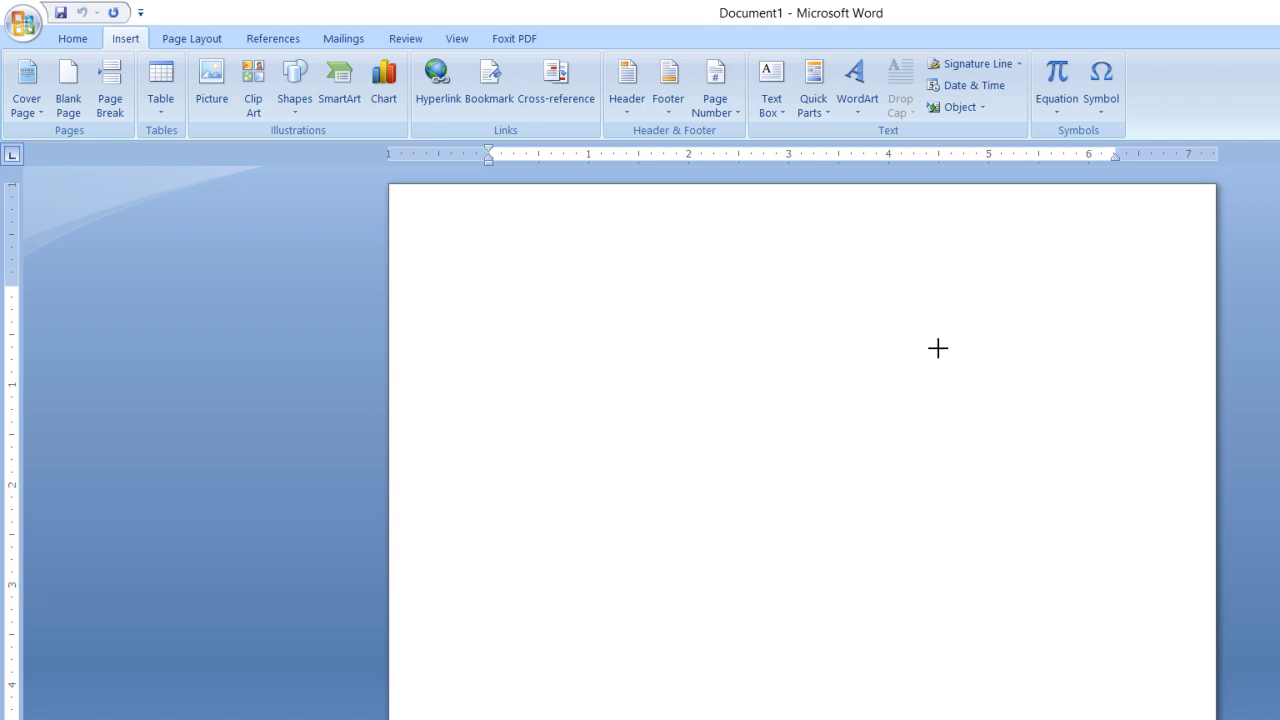
# Step: Draw the left-right arrow callout across the page top, nudge it left, shorten it, widen its box
pyautogui.moveTo(972, 348); pyautogui.dragTo(1104, 352)
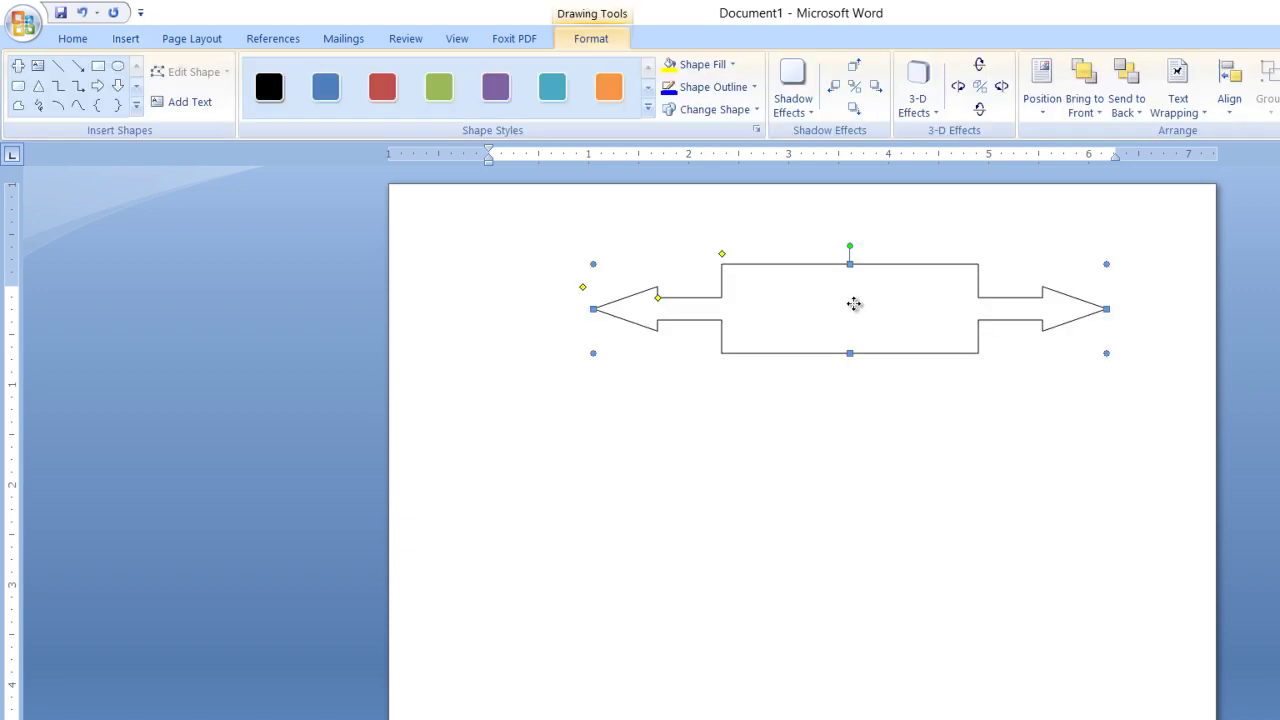
pyautogui.moveTo(853, 303); pyautogui.dragTo(847, 306)
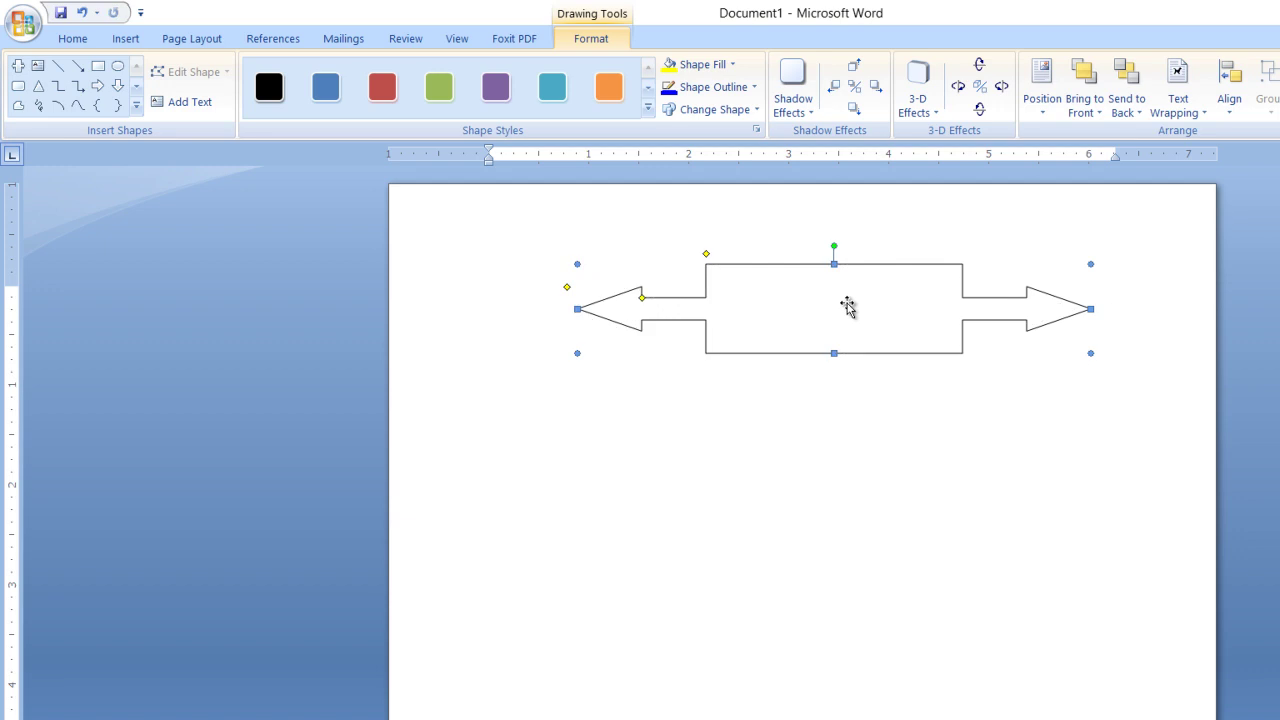
pyautogui.moveTo(847, 306); pyautogui.dragTo(831, 305)
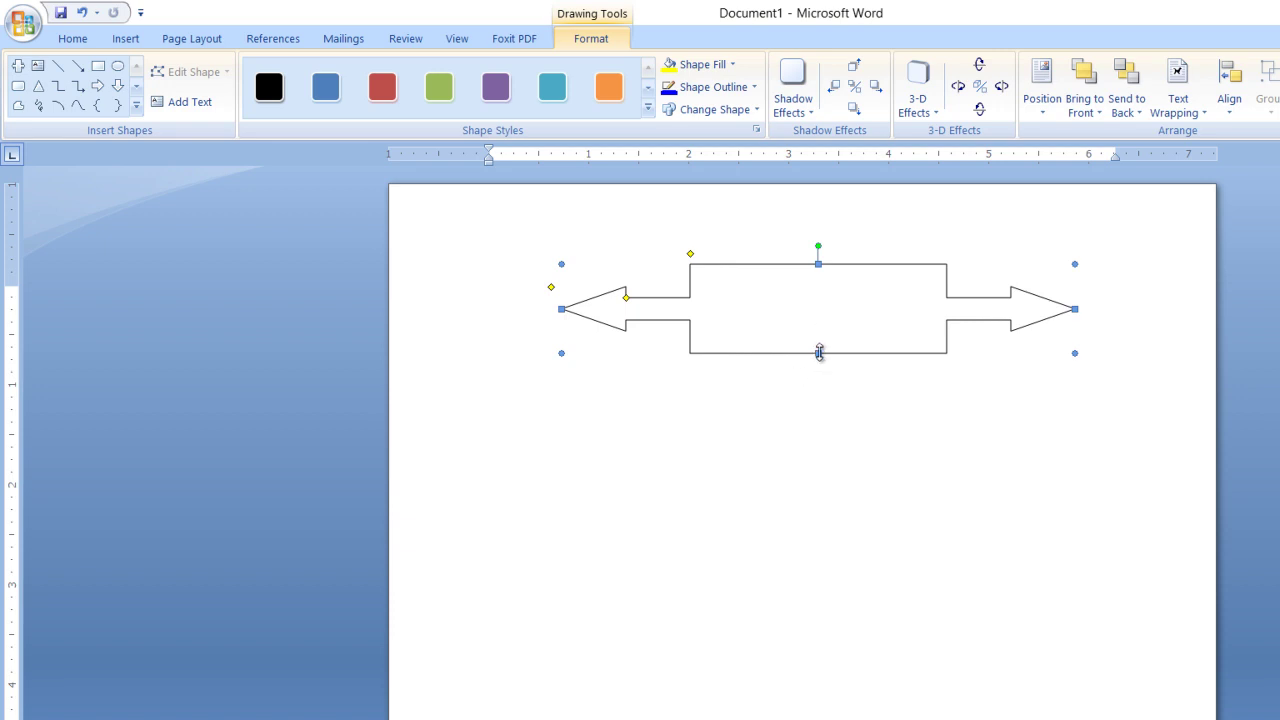
pyautogui.moveTo(818, 352); pyautogui.dragTo(818, 339)
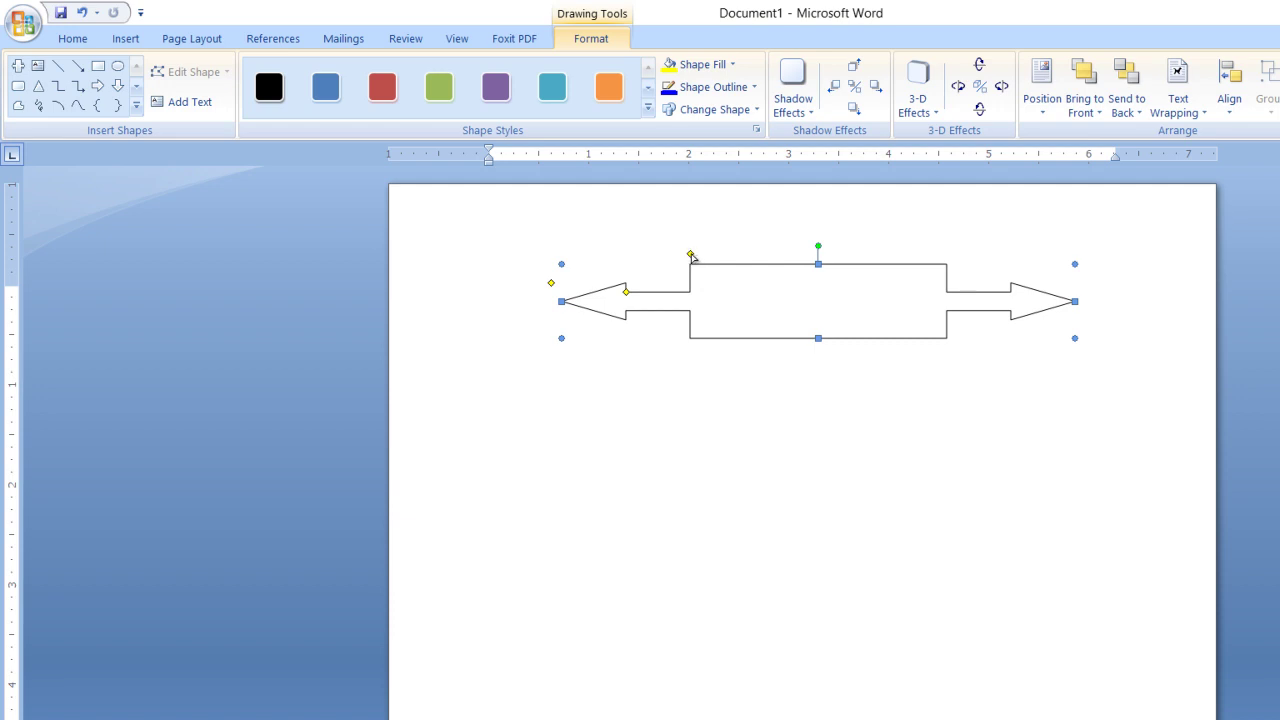
pyautogui.moveTo(691, 256); pyautogui.dragTo(639, 256)
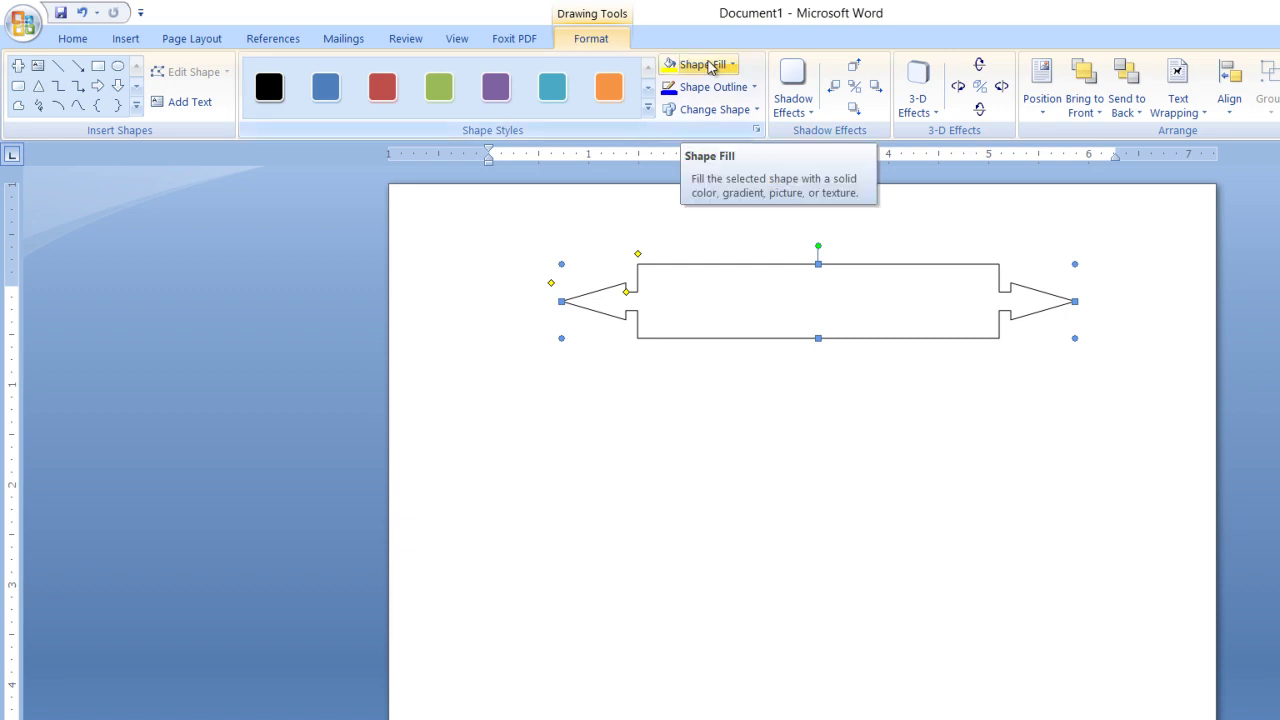
# Step: Fill the arrow callout grey and give it a 4½ pt double-line outline
pyautogui.click(709, 66)
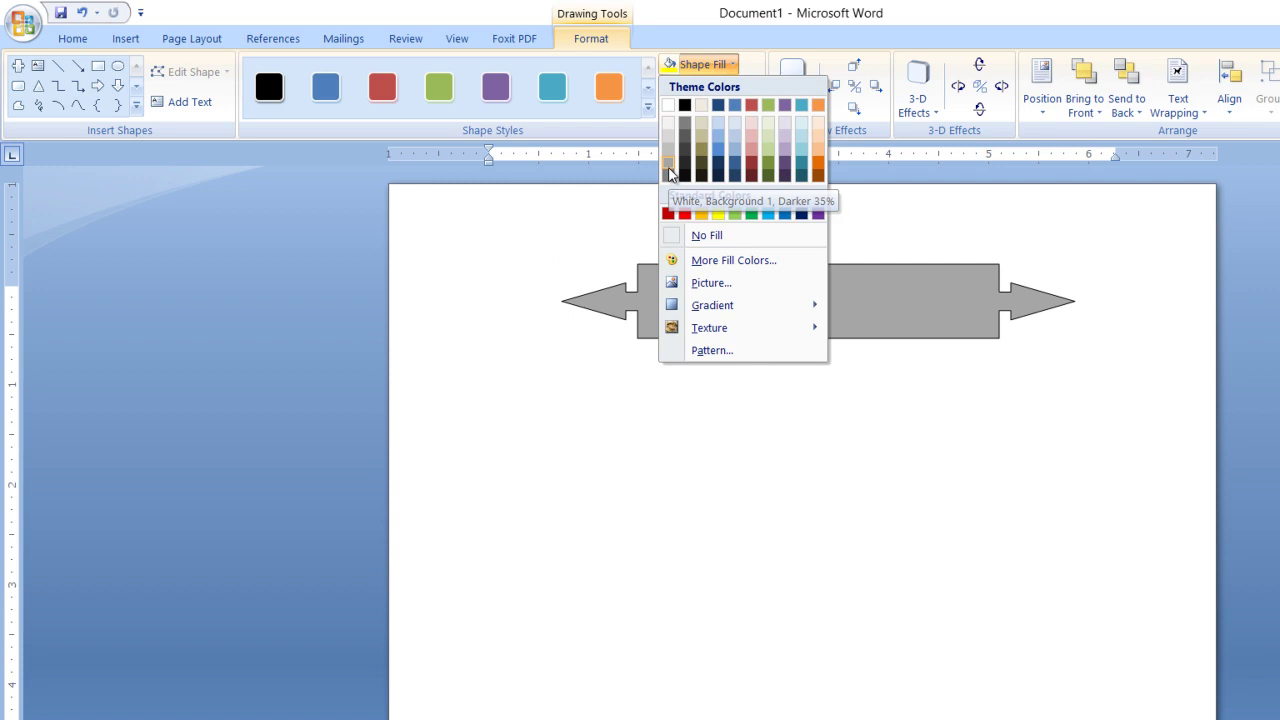
pyautogui.click(669, 170)
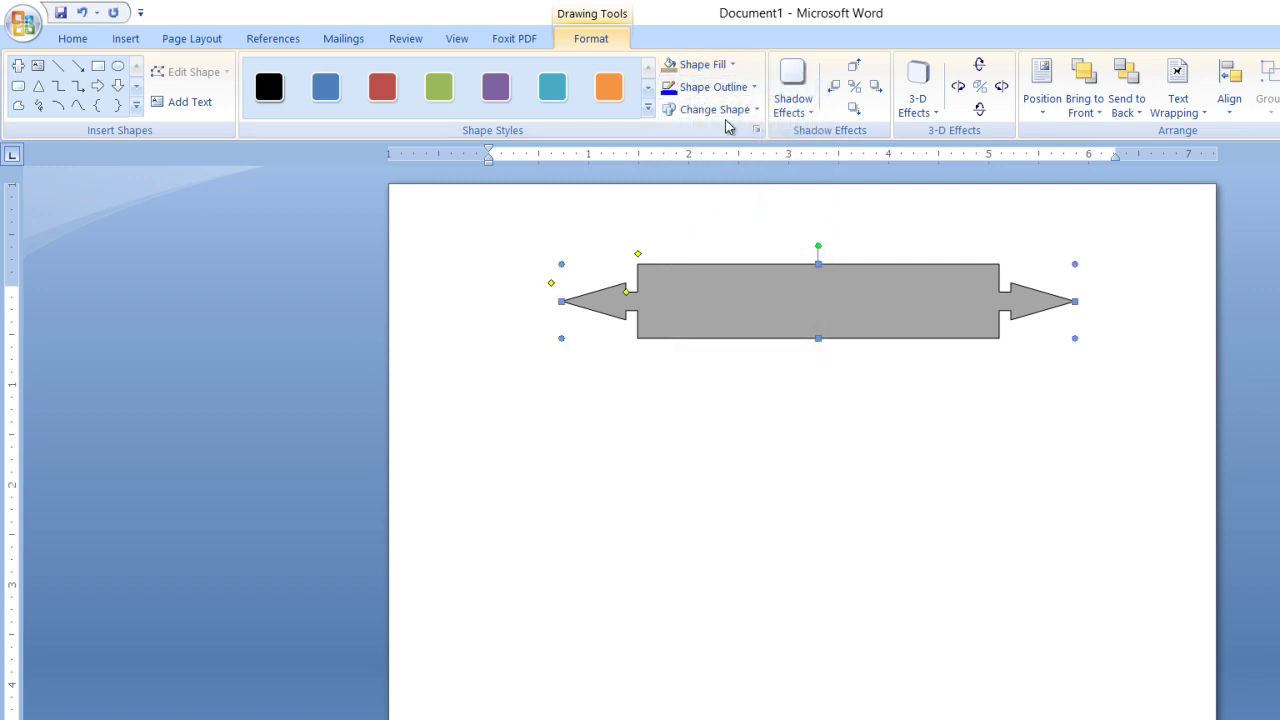
pyautogui.click(727, 89)
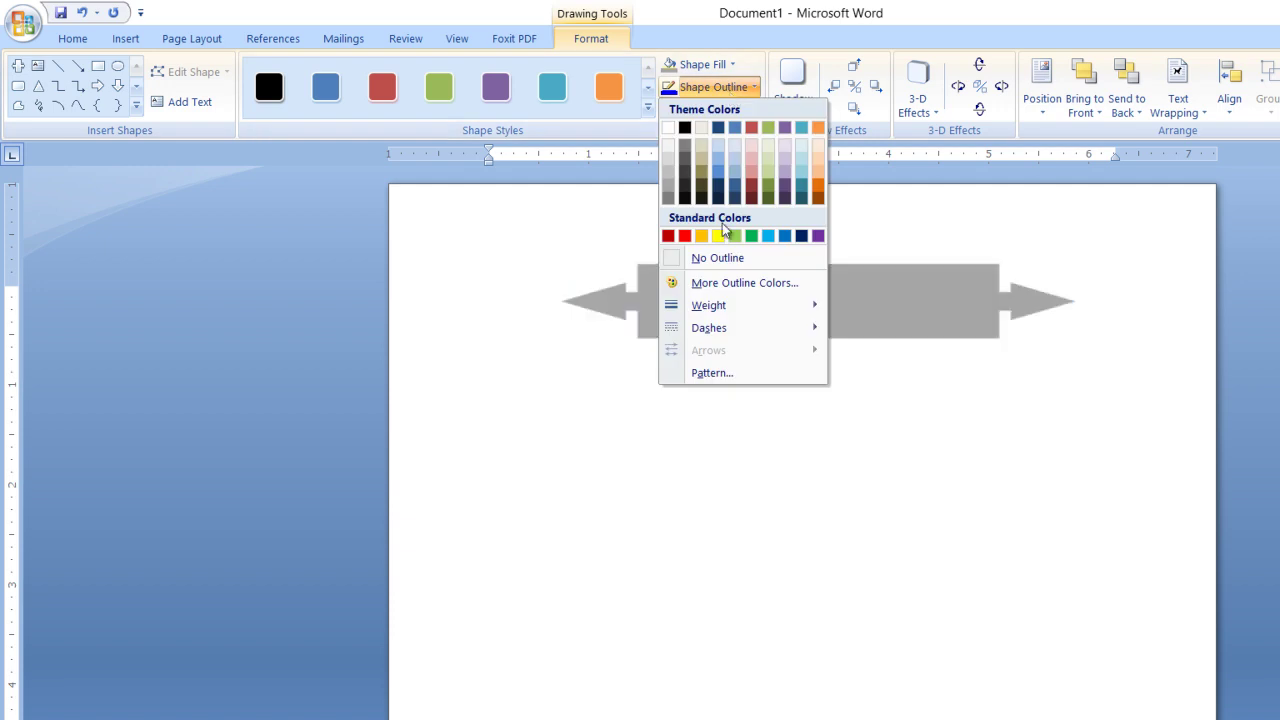
pyautogui.moveTo(709, 328)
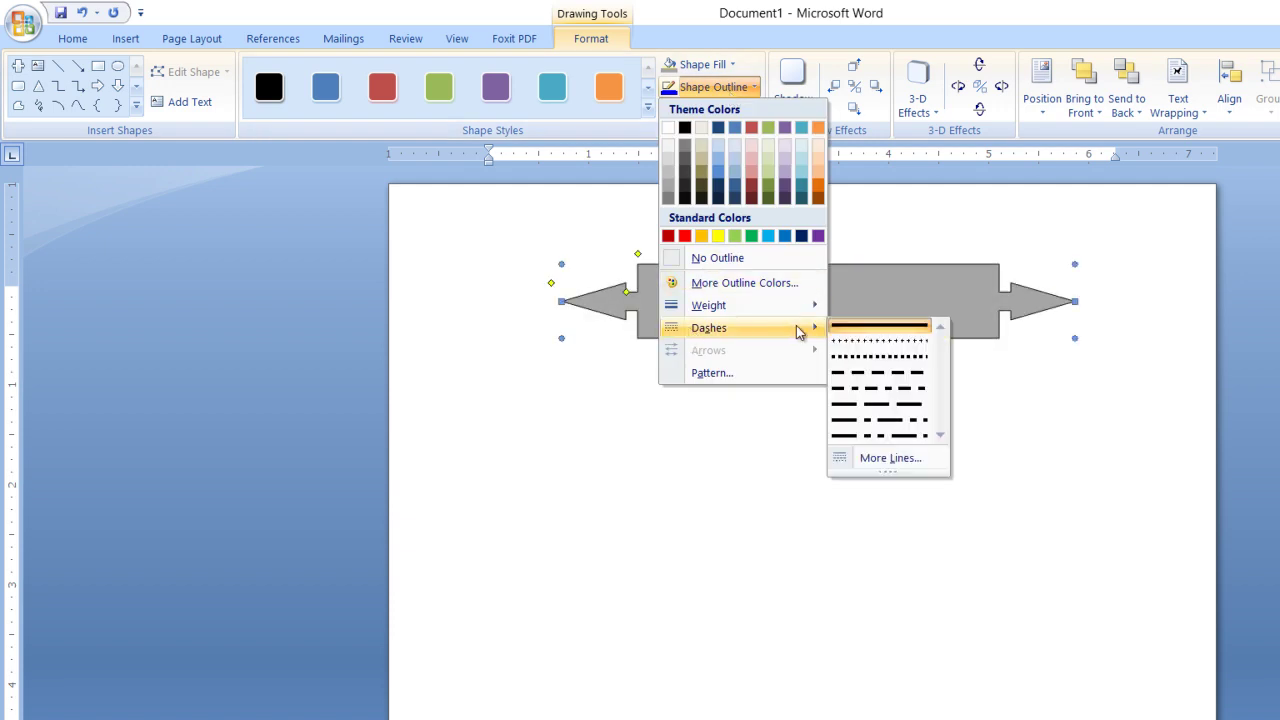
pyautogui.click(872, 456)
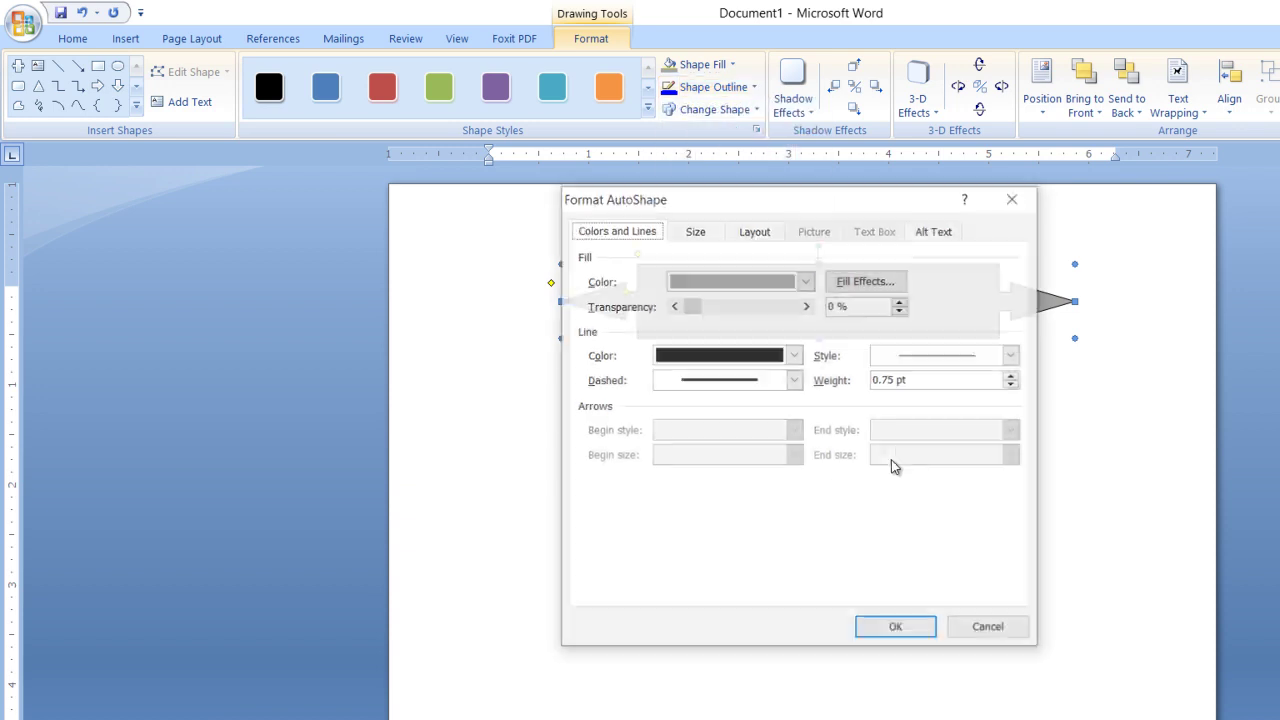
pyautogui.click(942, 358)
pyautogui.click(941, 358)
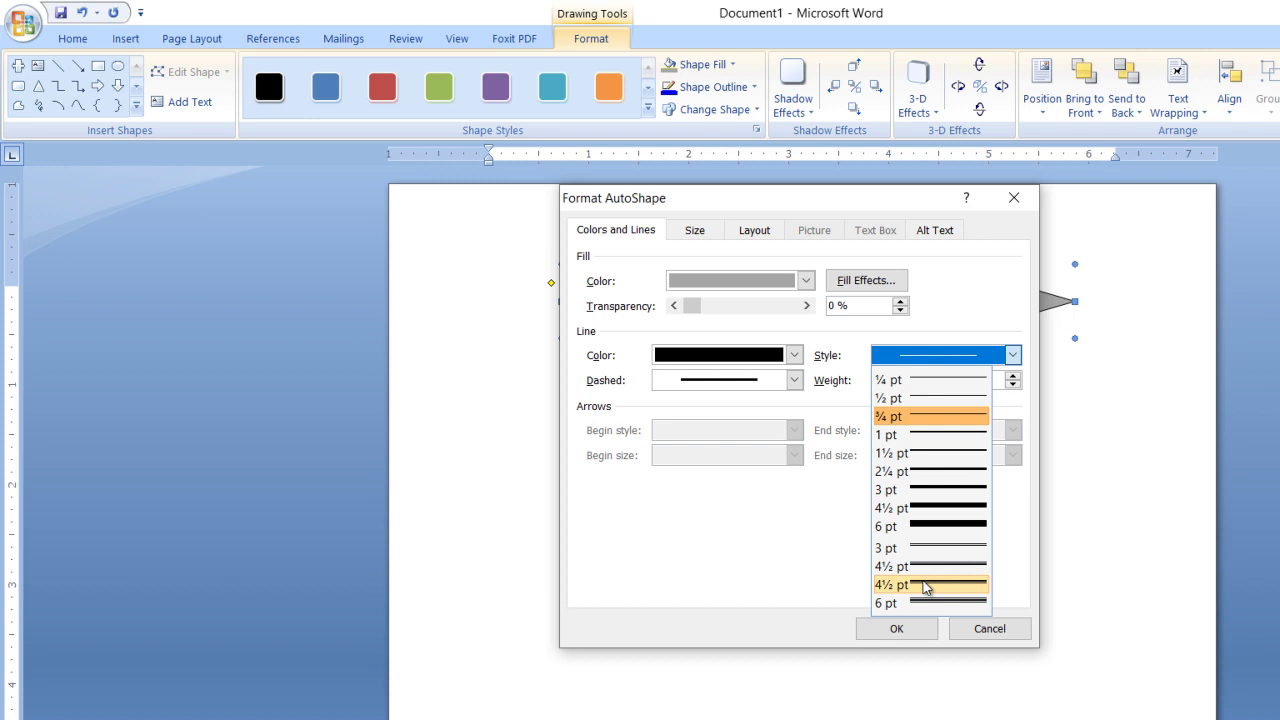
pyautogui.click(925, 588)
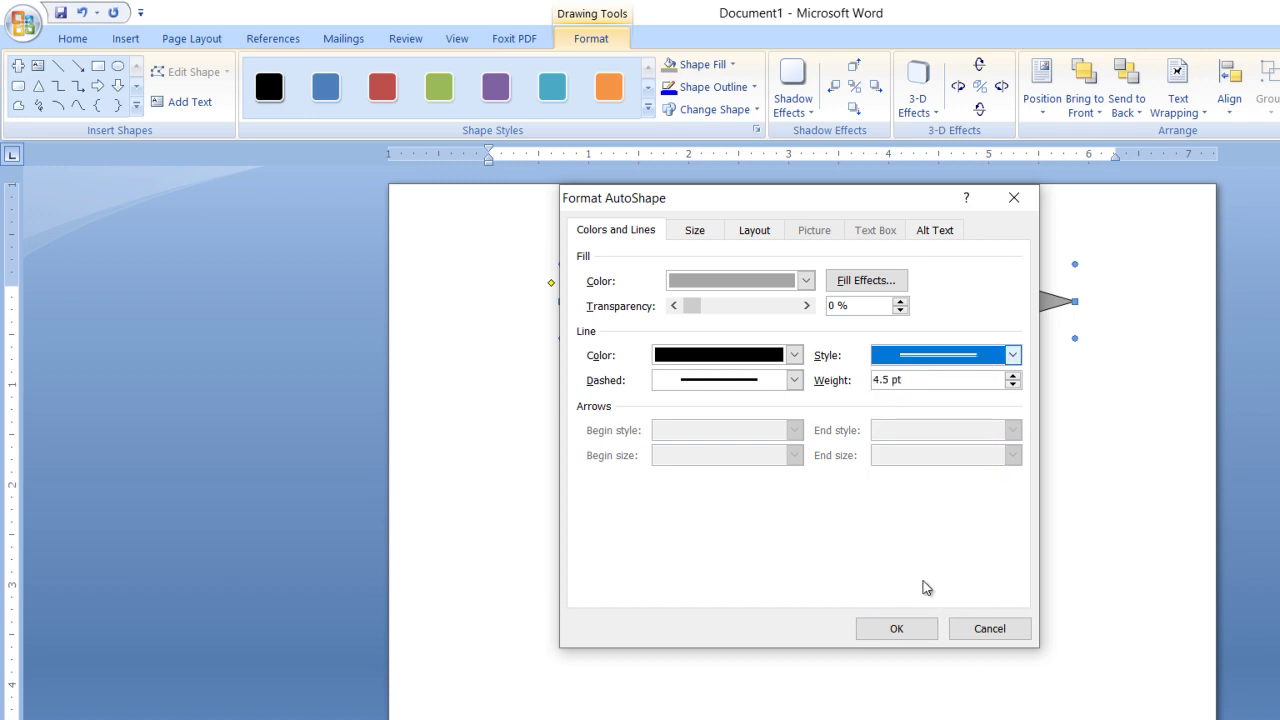
pyautogui.click(907, 630)
pyautogui.click(821, 466)
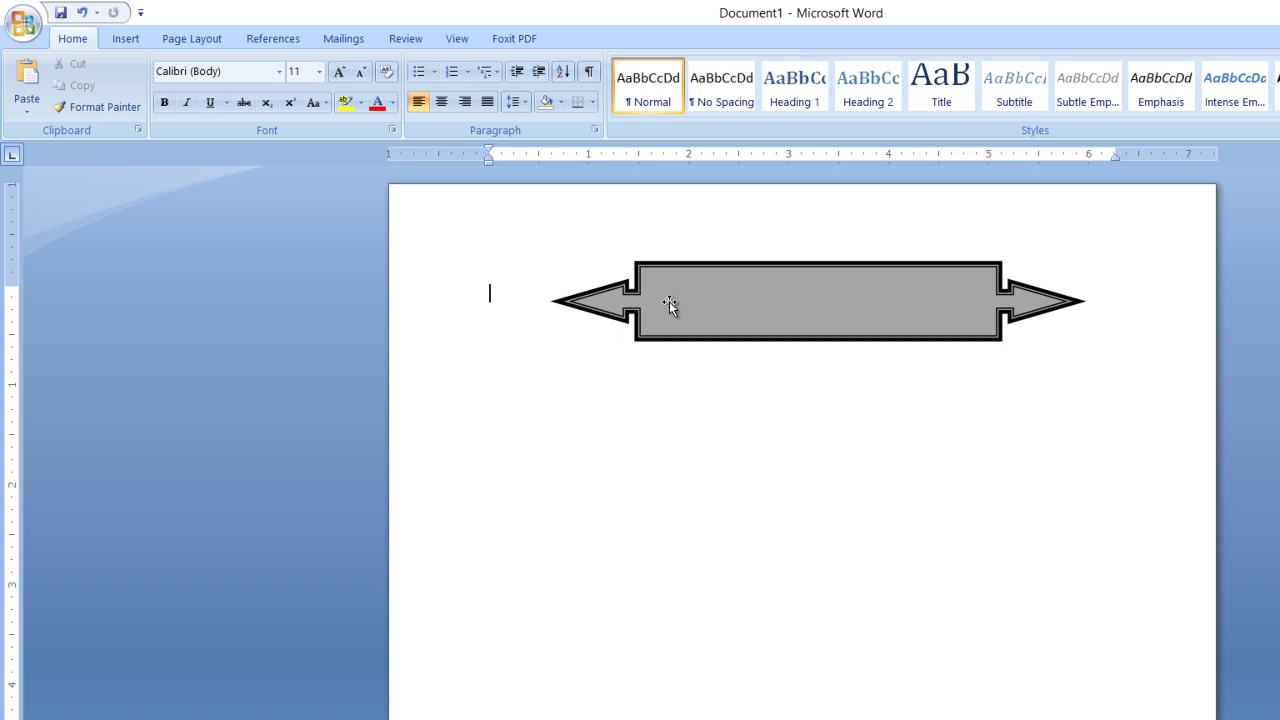
# Step: Add text to the arrow shape reading 'INDENT AND TABS'
pyautogui.click(125, 40)
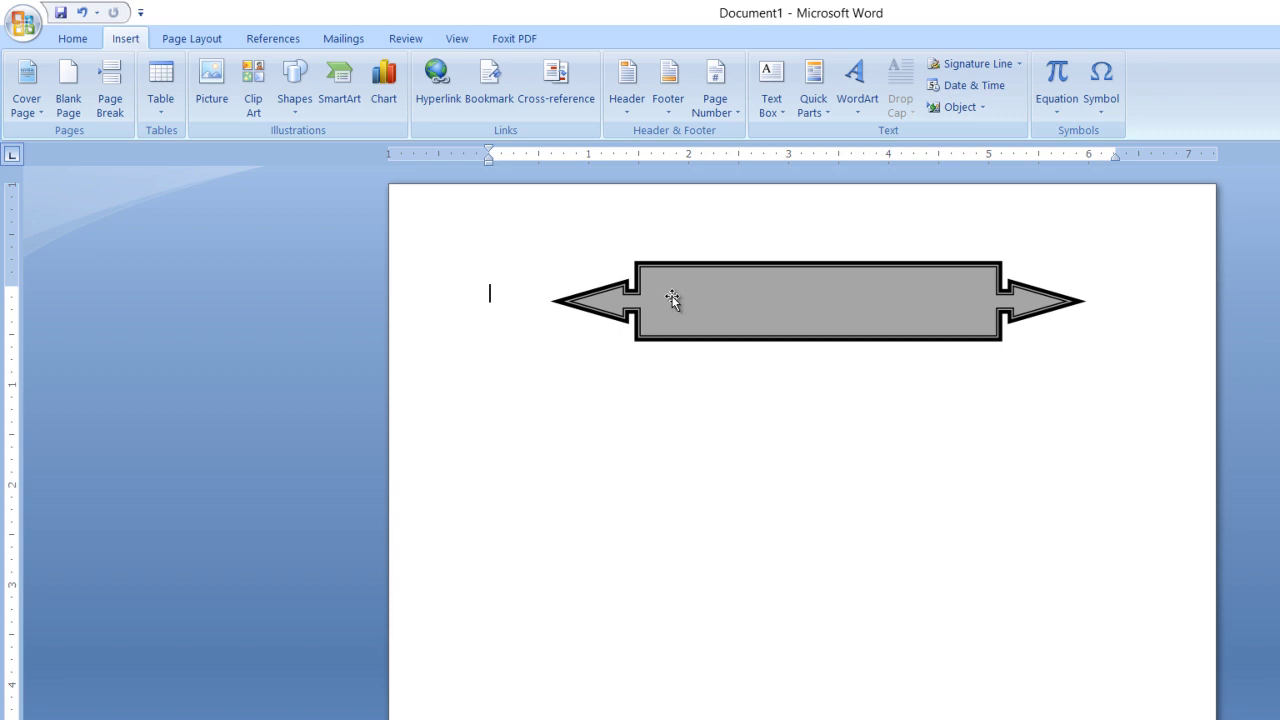
pyautogui.rightClick(672, 299)
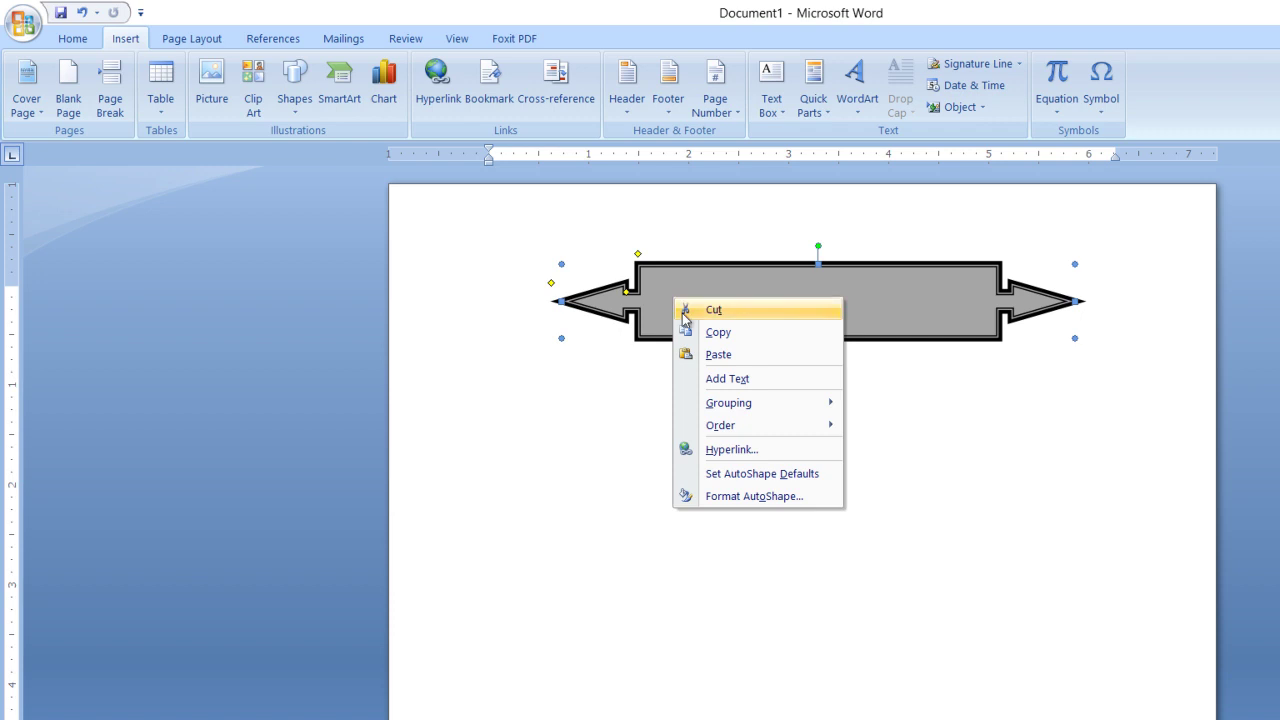
pyautogui.click(718, 379)
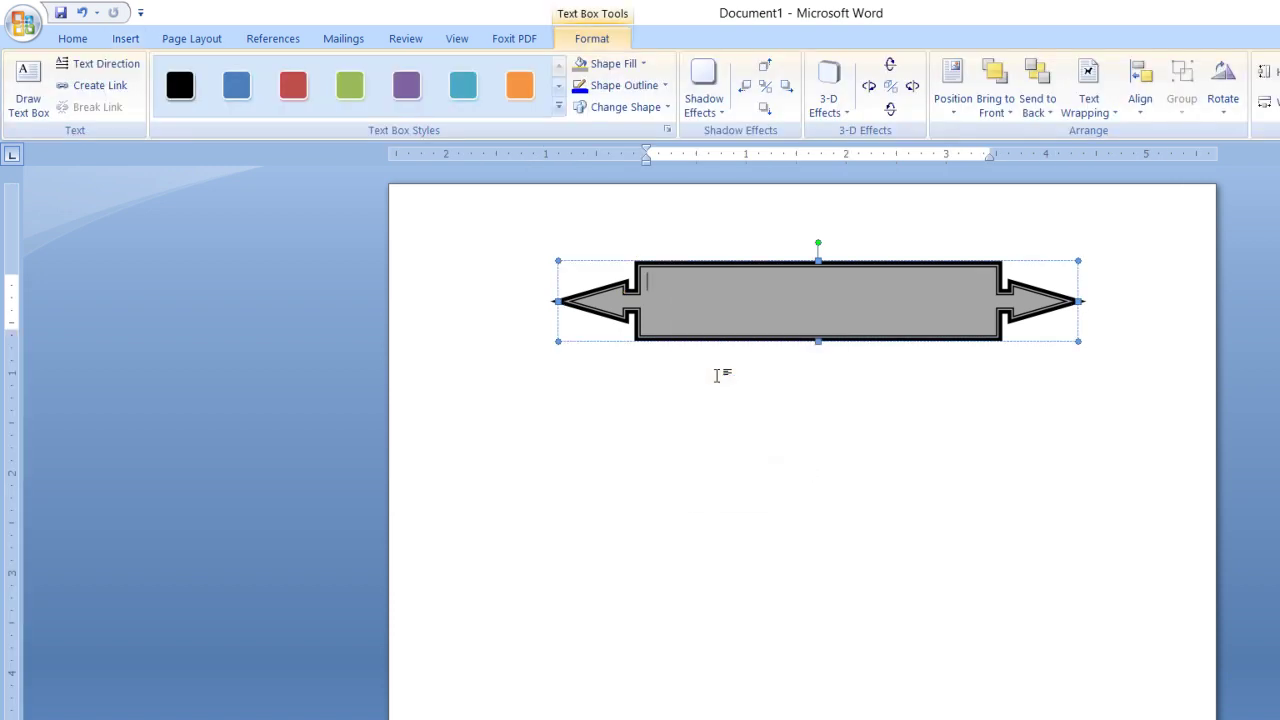
pyautogui.write('Inde')
pyautogui.press('BackSpace')
pyautogui.press('BackSpace')
pyautogui.press('BackSpace')
pyautogui.press('BackSpace')
pyautogui.press('BackSpace')
pyautogui.press('BackSpace')
pyautogui.write('INDENT AND TABS')
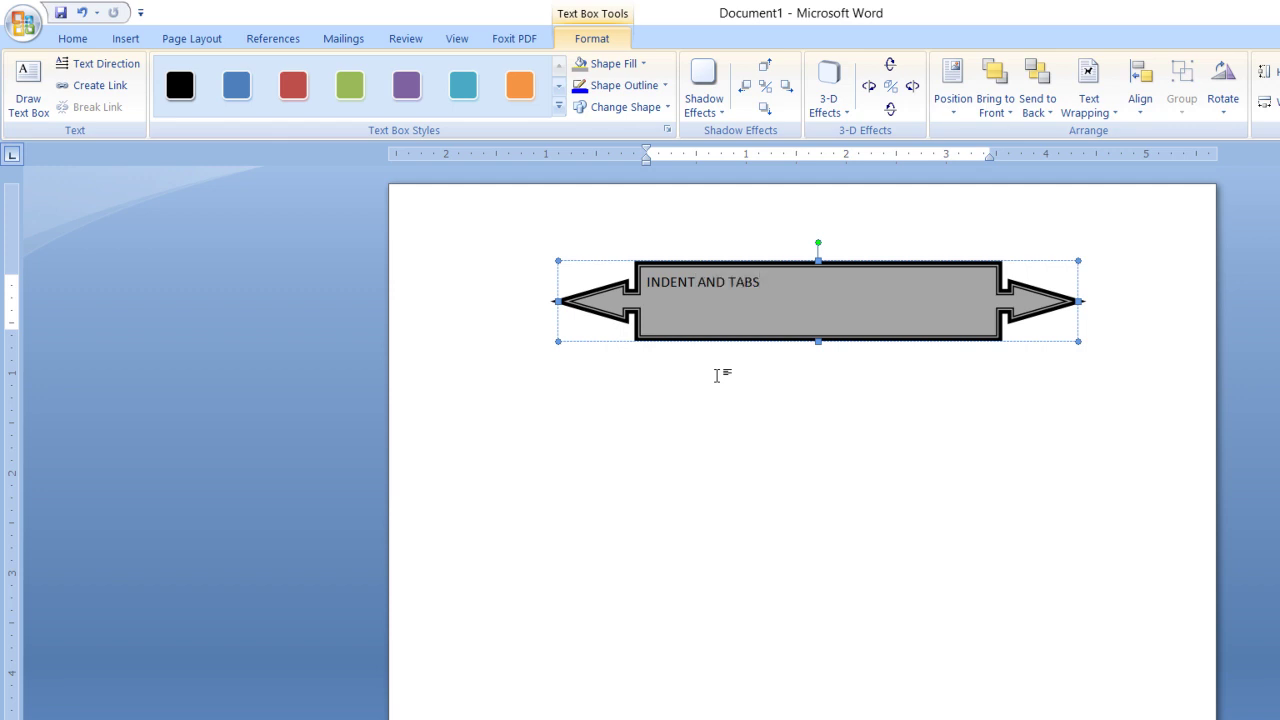
# Step: Center the banner text and enlarge it so it still fits on one line
pyautogui.hotkey('ctrl', 'a')
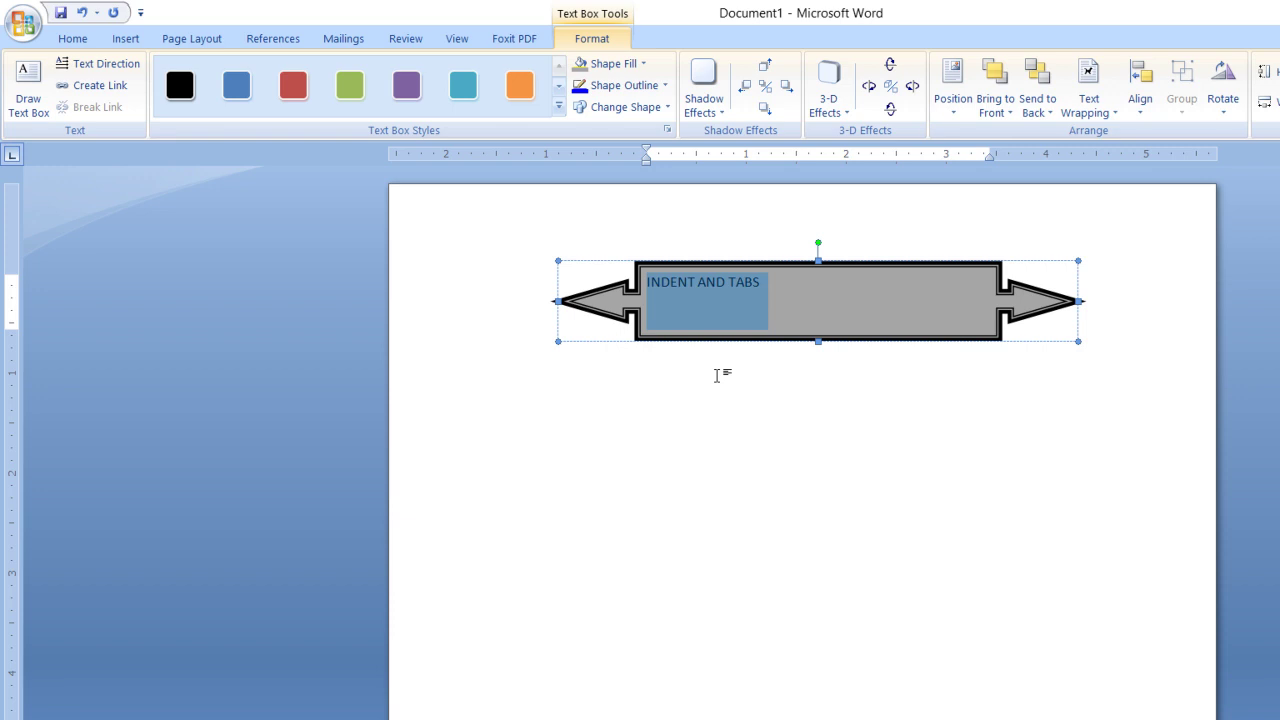
pyautogui.hotkey('ctrl', 'e')
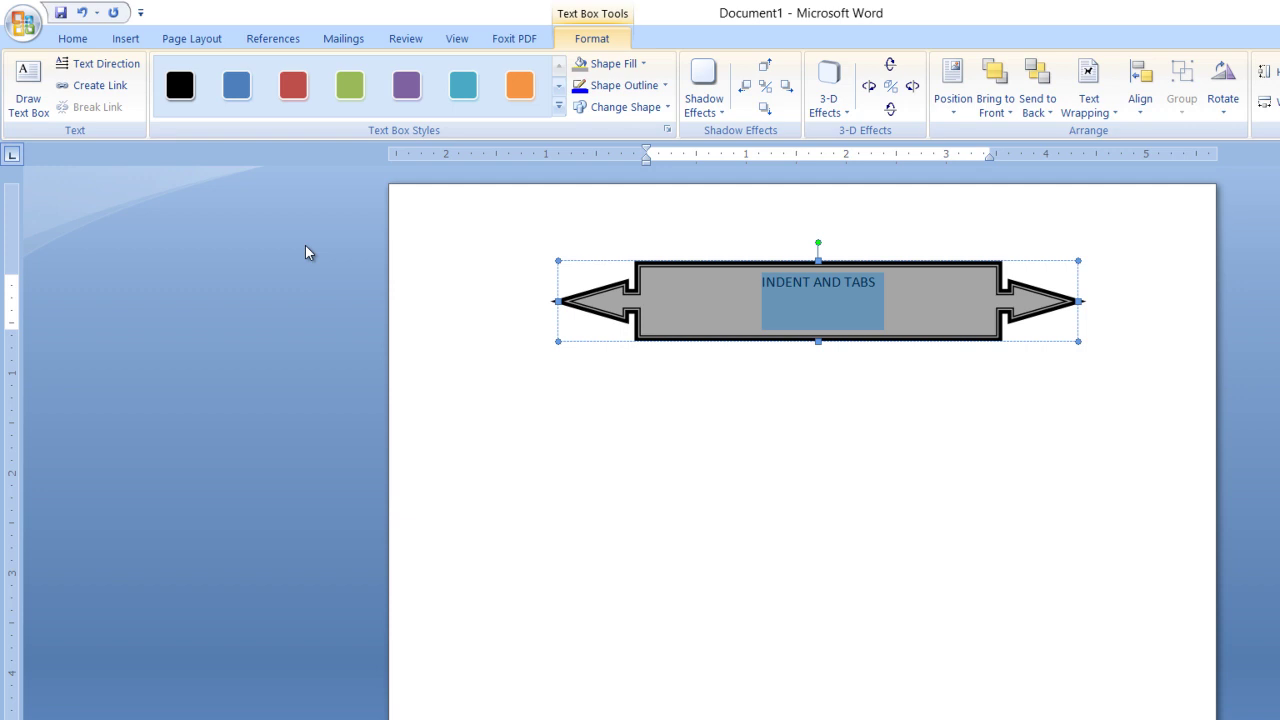
pyautogui.hotkey('ctrl', 'shift', '.')
pyautogui.hotkey('ctrl', 'shift', '.')
pyautogui.hotkey('ctrl', 'shift', '.')
pyautogui.hotkey('ctrl', 'shift', '.')
pyautogui.hotkey('ctrl', 'shift', '.')
pyautogui.hotkey('ctrl', 'shift', '.')
pyautogui.hotkey('ctrl', 'shift', '.')
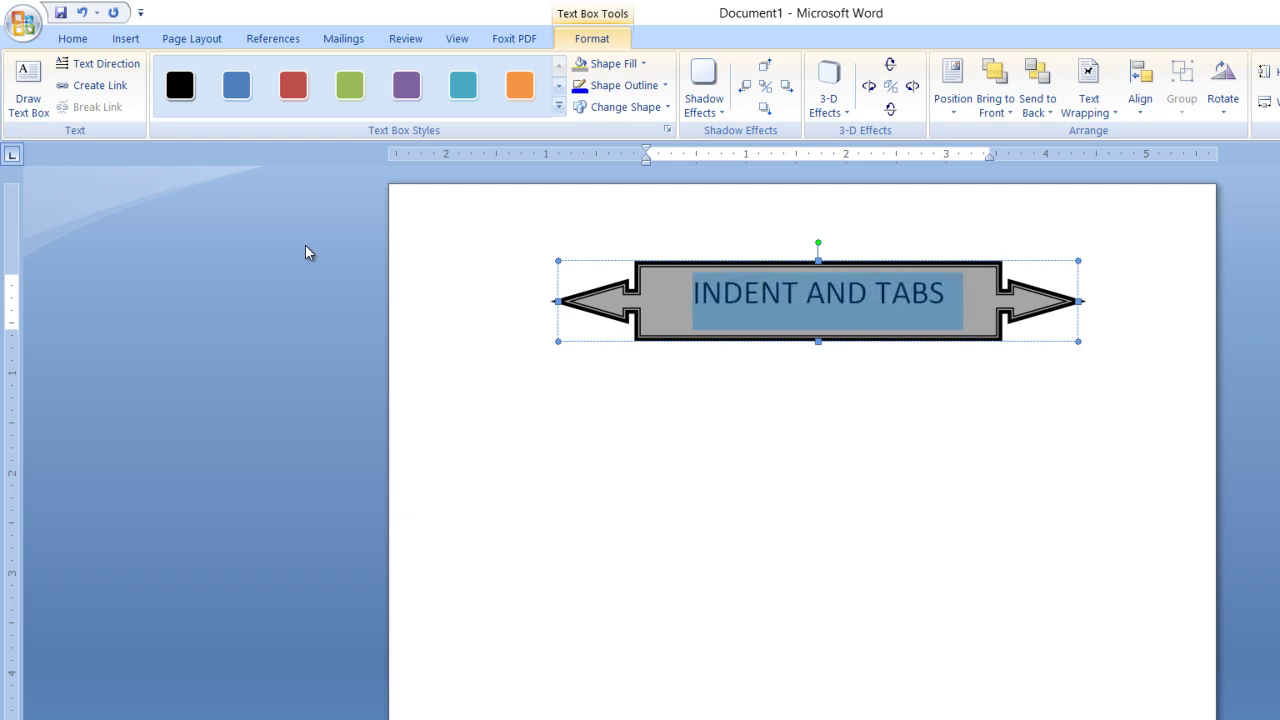
pyautogui.hotkey('ctrl', 'shift', '.')
pyautogui.hotkey('ctrl', 'shift', '.')
pyautogui.hotkey('ctrl', 'shift', '.')
pyautogui.hotkey('ctrl', 'shift', ',')
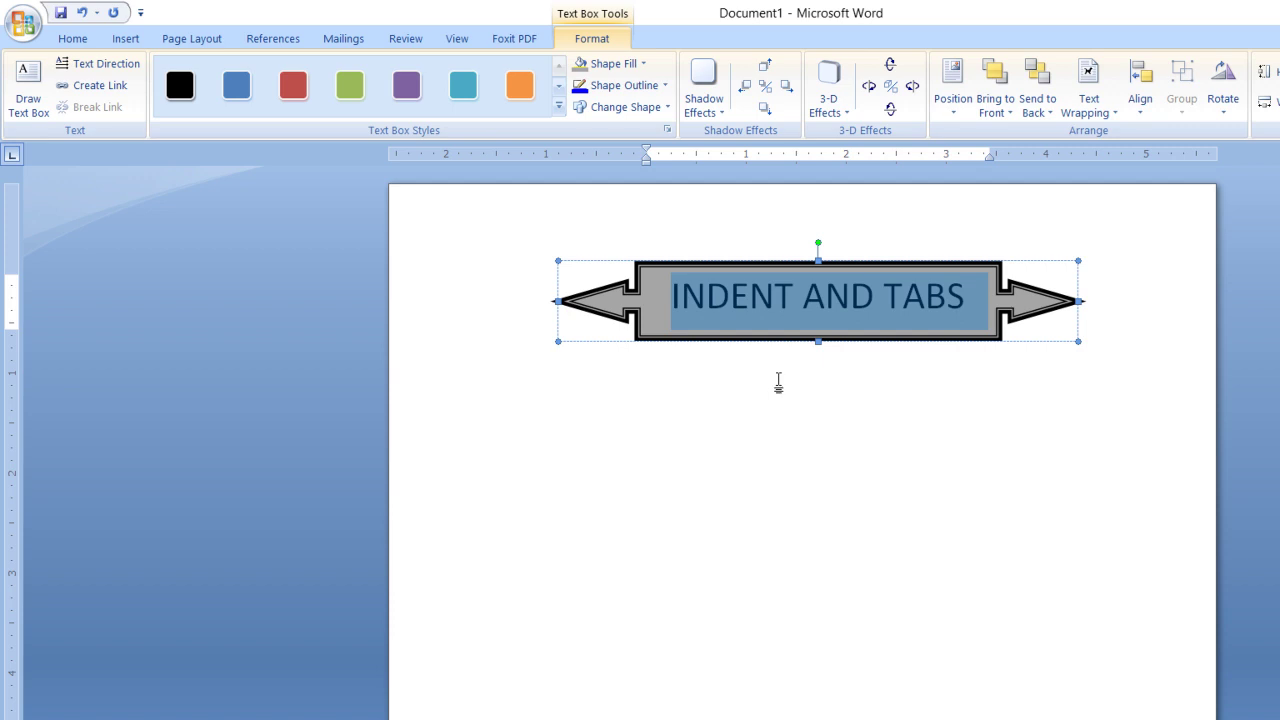
# Step: Set the banner title font to Odessa LET
pyautogui.click(78, 40)
pyautogui.click(281, 73)
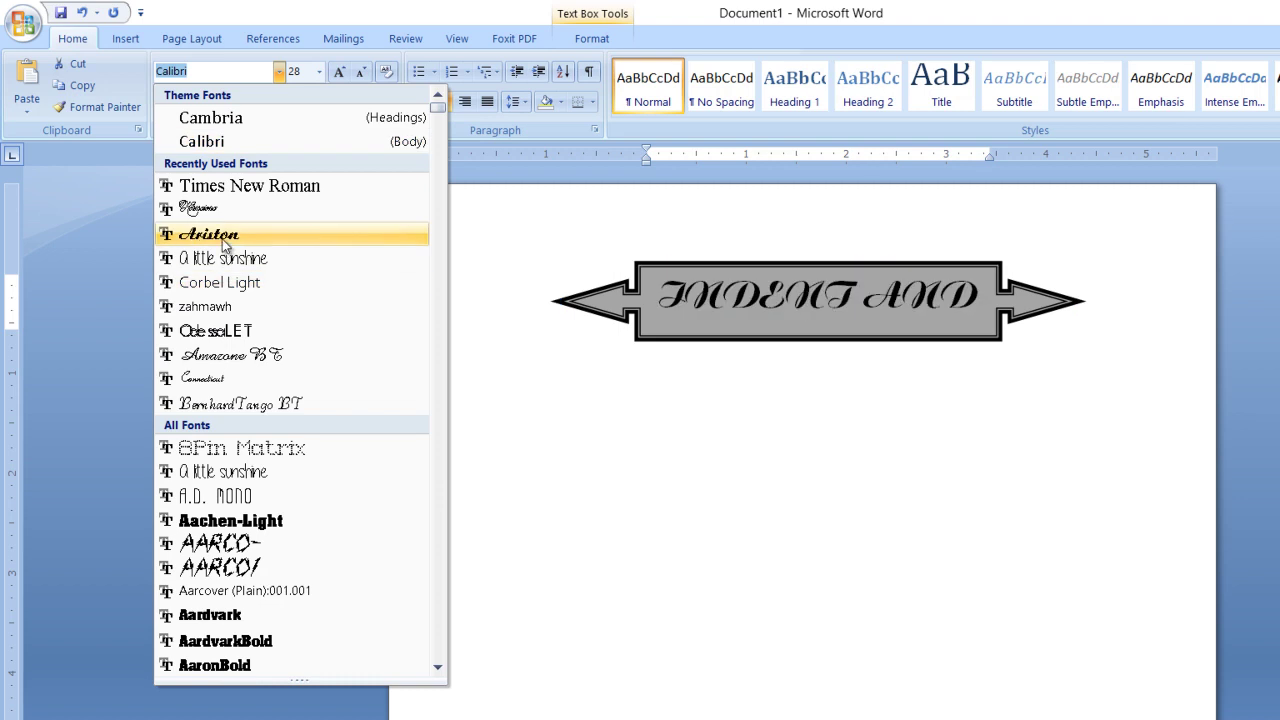
pyautogui.click(236, 331)
# Step: Drag the banner's bottom edge up slightly to shorten it, then deselect it
pyautogui.click(720, 395)
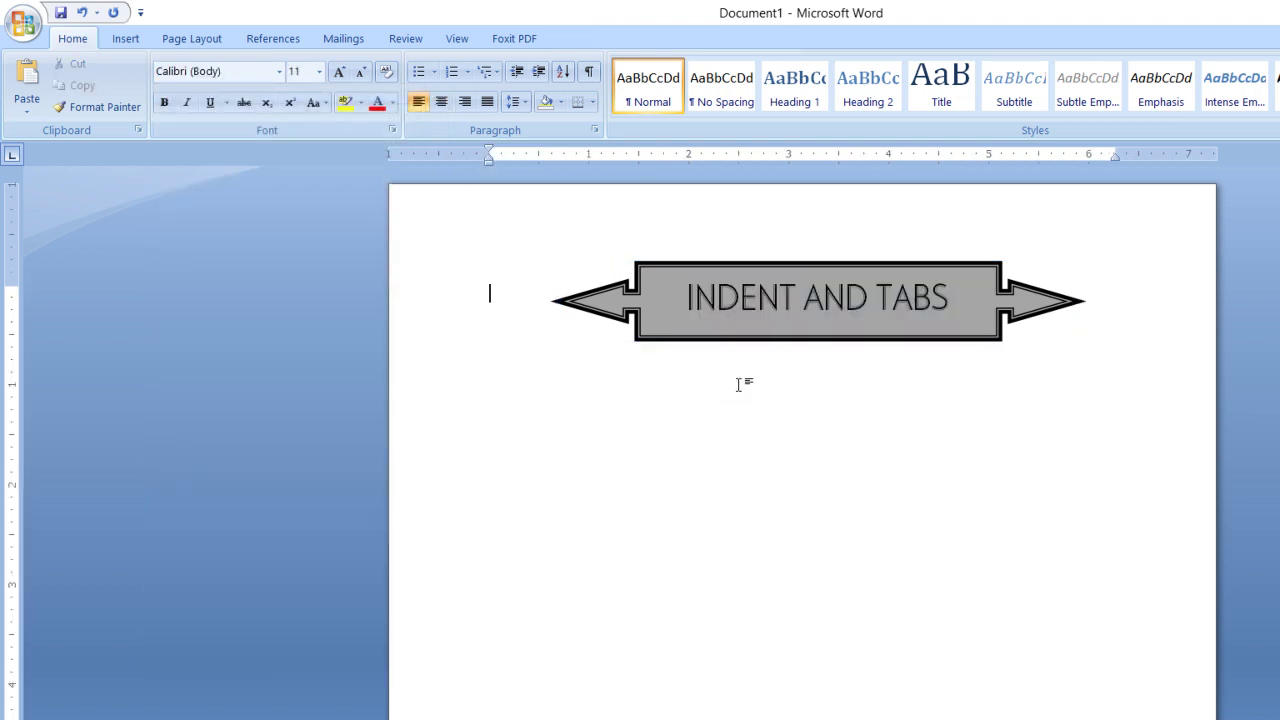
pyautogui.click(777, 344)
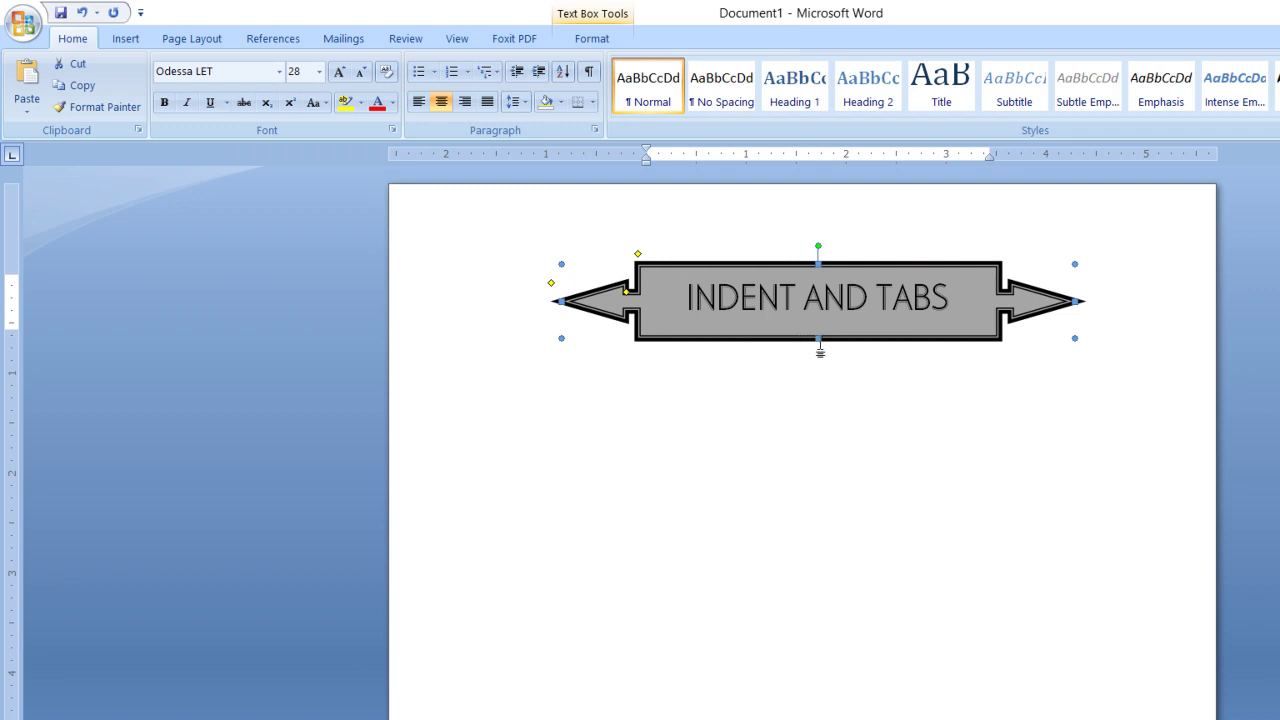
pyautogui.click(820, 350)
pyautogui.click(819, 342)
pyautogui.click(817, 338)
pyautogui.moveTo(816, 337); pyautogui.dragTo(818, 328)
pyautogui.click(817, 375)
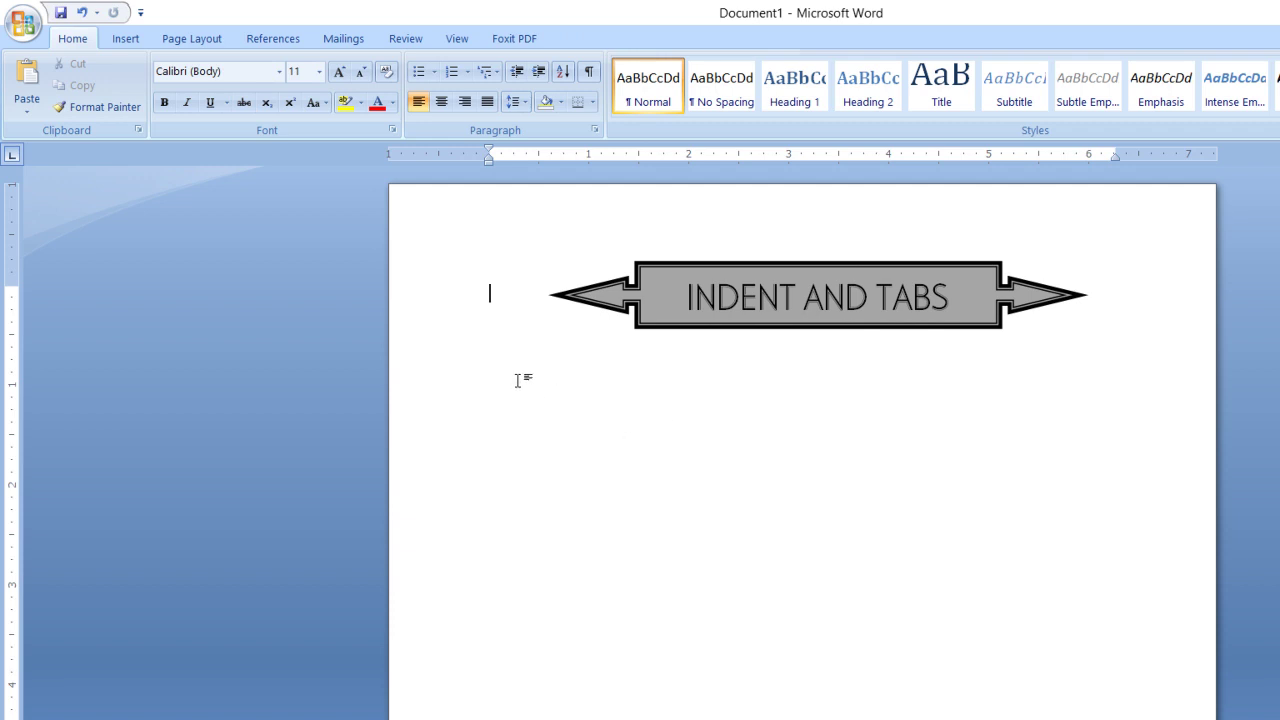
# Step: Add a blank line below the banner and copy the indenting text from the lesson 4 document
pyautogui.press('Return')
pyautogui.hotkey('ctrl', 'z')
pyautogui.press('Return')
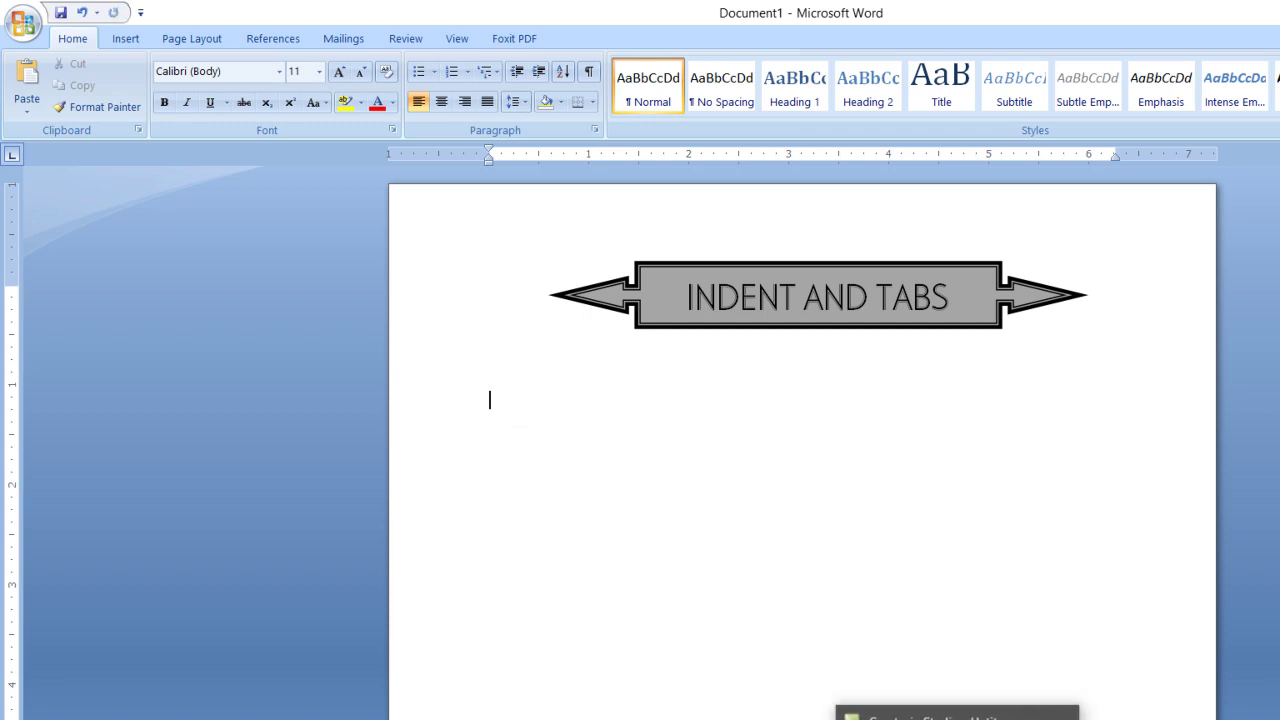
pyautogui.click(790, 714)
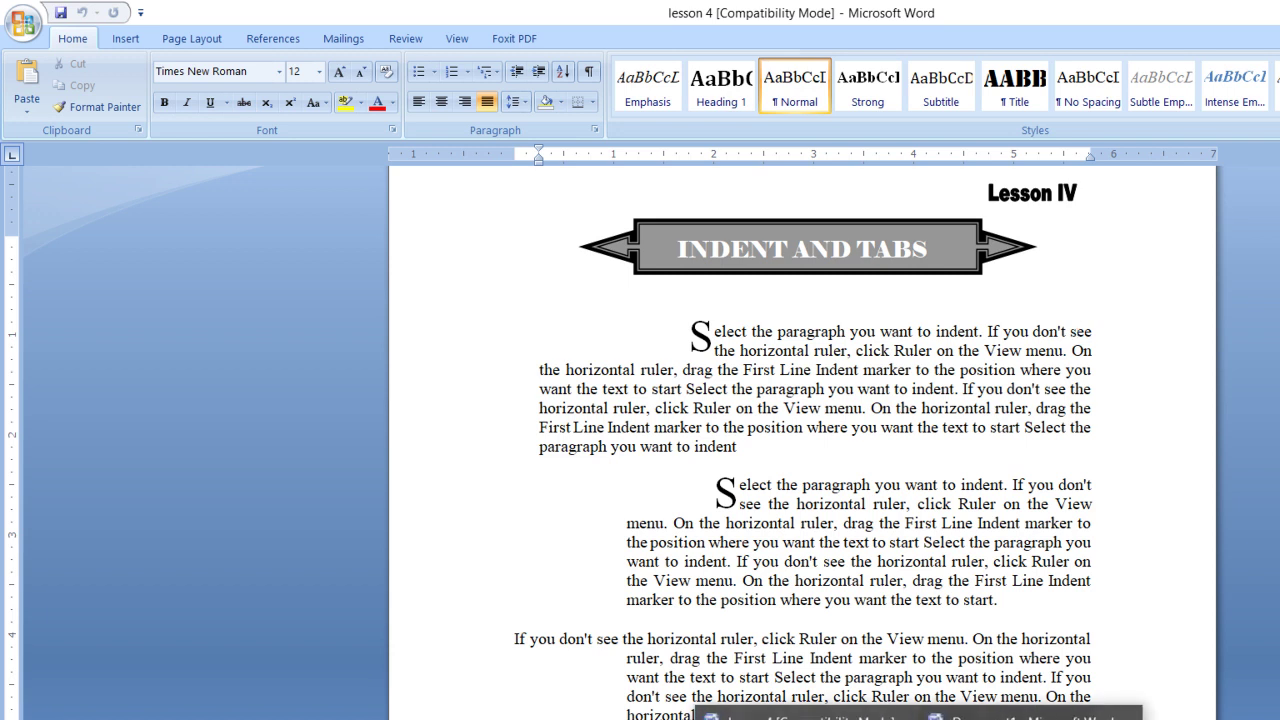
pyautogui.click(842, 700)
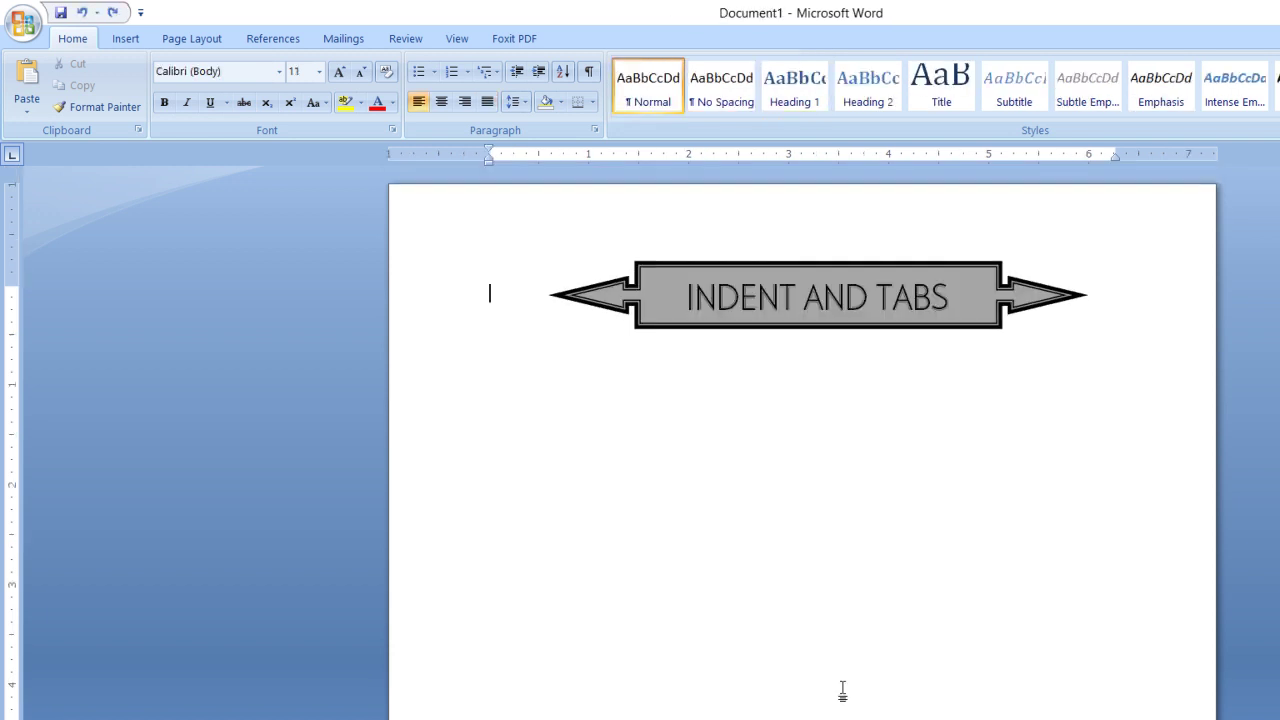
# Step: Paste the indenting paragraph five times on the line below the banner
pyautogui.doubleClick(503, 413)
pyautogui.write("Select the paragraph you want to indent. If you don't see the horizontal ruler, click Ruler on the View menu. On the horizontal ruler, drag the First Line Indent marker to the position where you want the text to start")
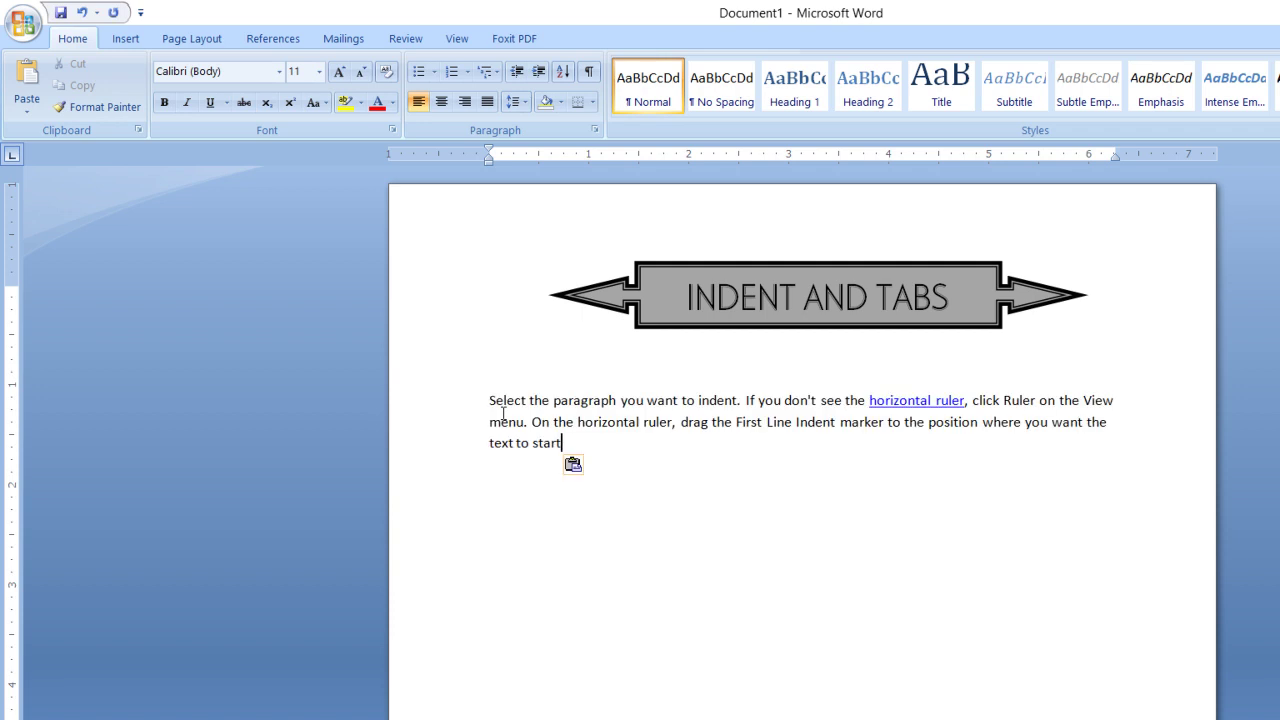
pyautogui.write("Select the paragraph you want to indent. If you don't see the horizontal ruler, click Ruler on the View menu. On the horizontal ruler, drag the First Line Indent marker to the position where you want the text to start")
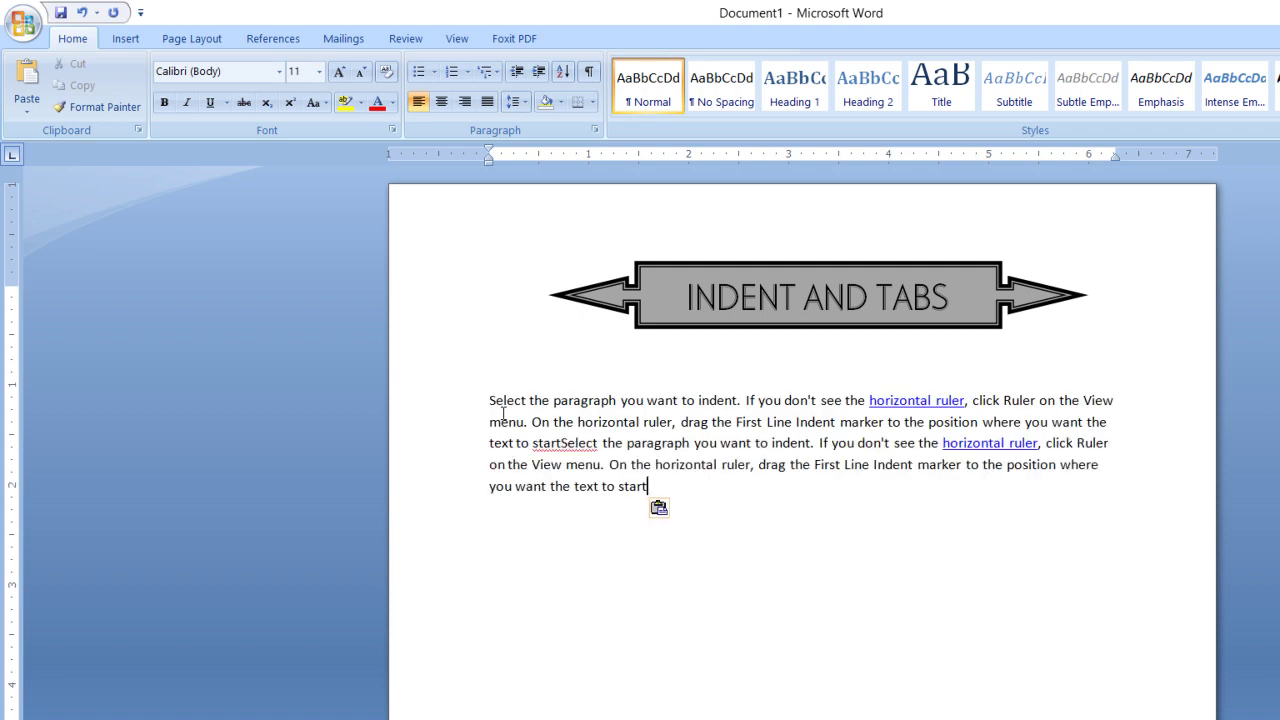
pyautogui.write("Select the paragraph you want to indent. If you don't see the horizontal ruler, click Ruler on the View menu. On the horizontal ruler, drag the First Line Indent marker to the position where you want the text to start")
pyautogui.write("Select the paragraph you want to indent. If you don't see the horizontal ruler, click Ruler on the View menu. On the horizontal ruler, drag the First Line Indent marker to the position where you want the text to start")
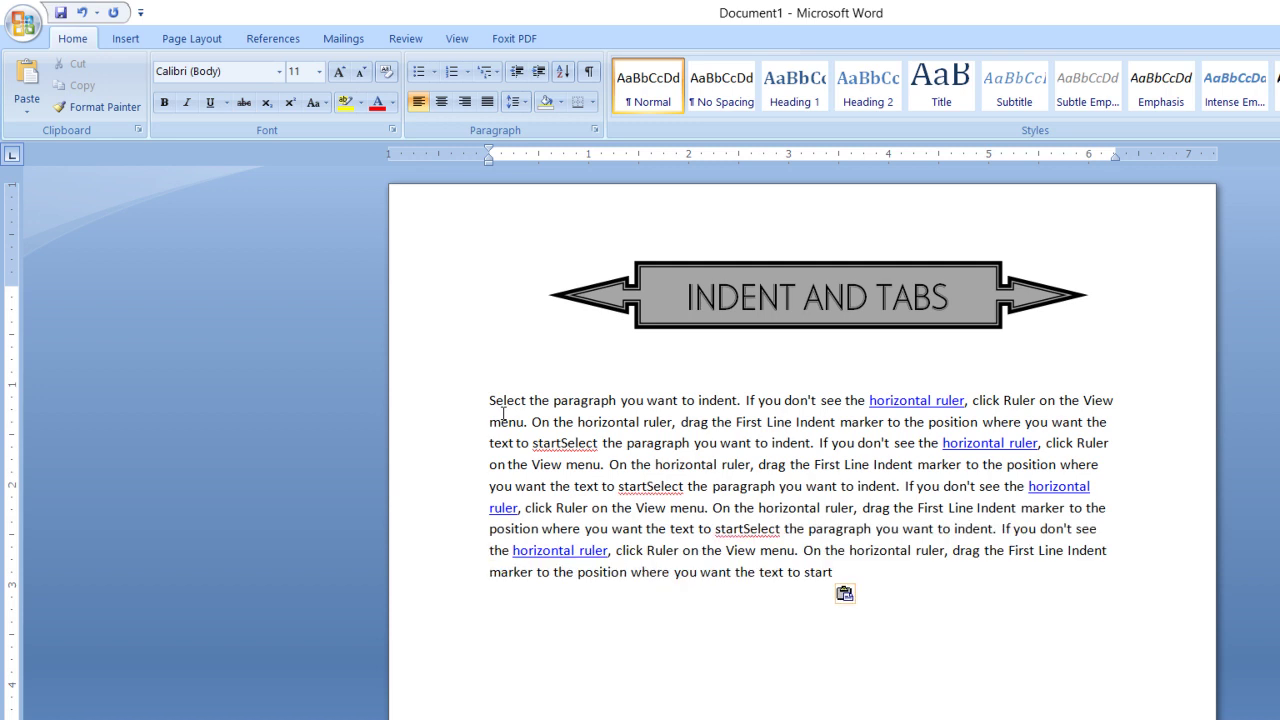
pyautogui.write("Select the paragraph you want to indent. If you don't see the horizontal ruler, click Ruler on the View menu. On the horizontal ruler, drag the First Line Indent marker to the position where you want the text to start")
pyautogui.write("Select the paragraph you want to indent. If you don't see the horizontal ruler, click Ruler on the View menu. On the horizontal ruler, drag the First Line Indent marker to the position where you want the text to start")
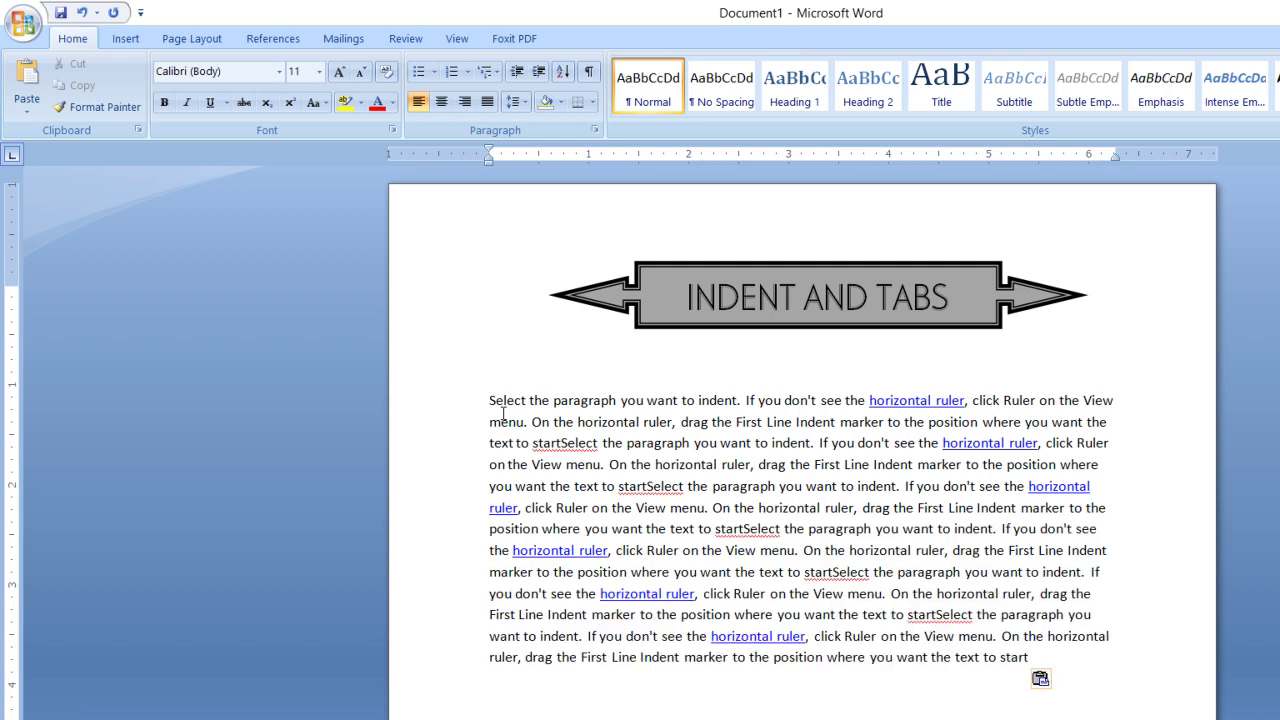
pyautogui.write("Select the paragraph you want to indent. If you don't see the horizontal ruler, click Ruler on the View menu. On the horizontal ruler, drag the First Line Indent marker to the position where you want the text to start")
# Step: Select the entire pasted paragraph
pyautogui.scroll(-2, 728, 600)
pyautogui.scroll(-5, 717, 566)
pyautogui.scroll(-1, 716, 563)
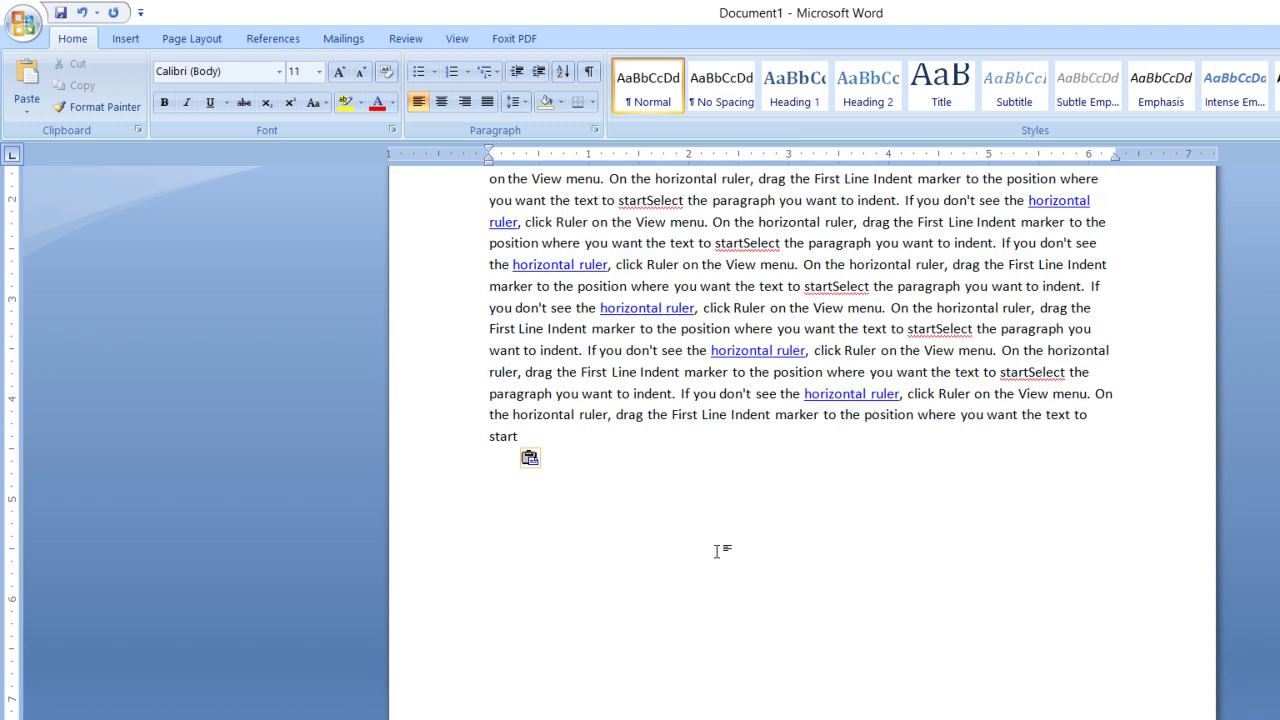
pyautogui.scroll(5, 716, 563)
pyautogui.scroll(2, 717, 551)
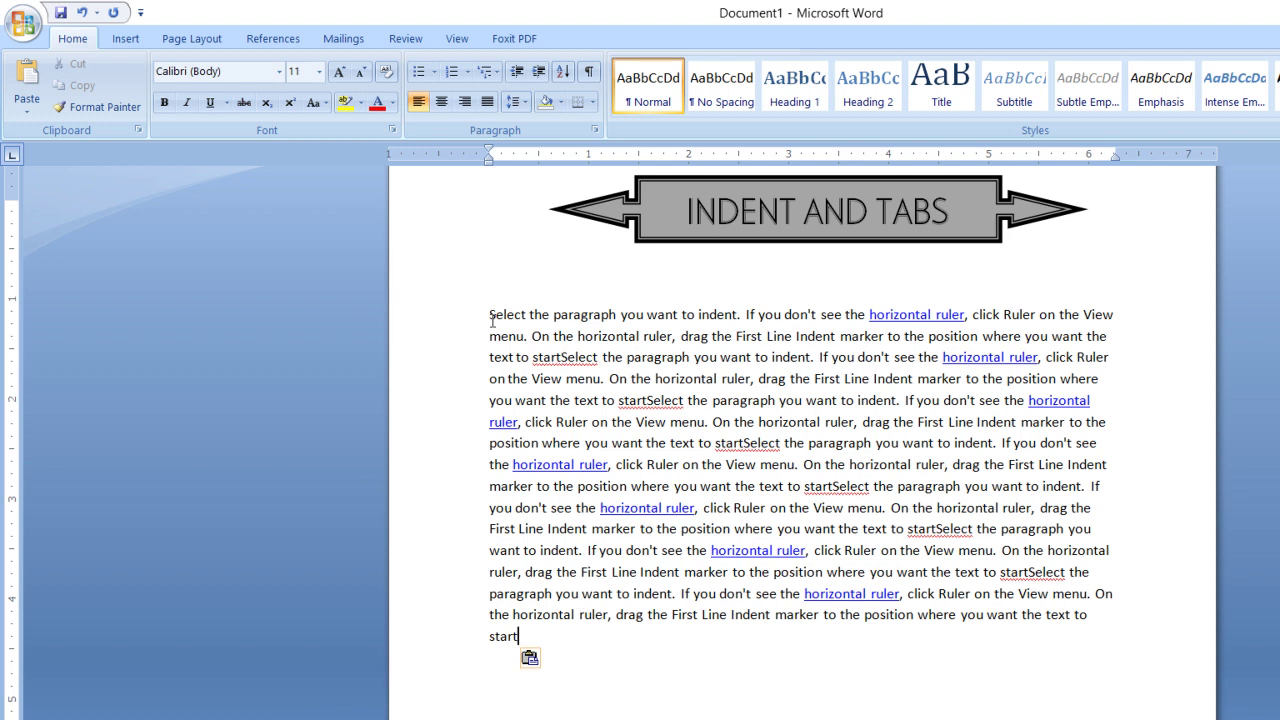
pyautogui.moveTo(489, 314); pyautogui.dragTo(520, 637)
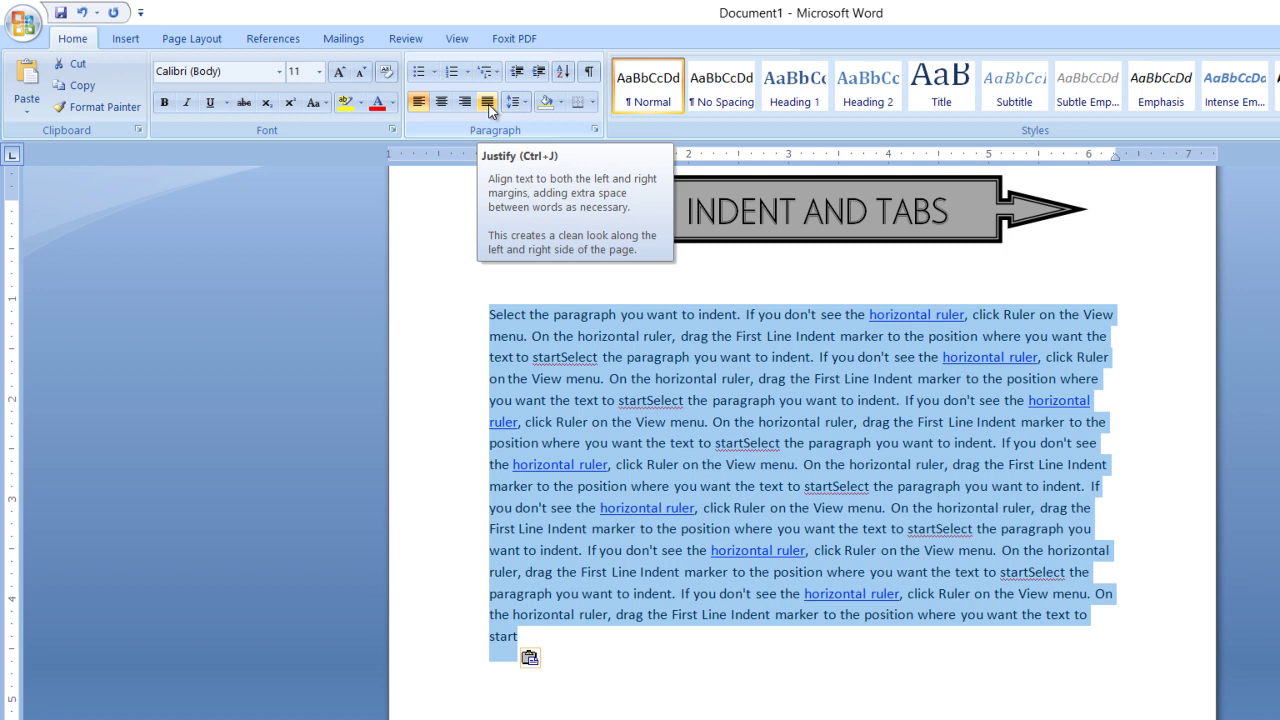
# Step: Justify the paragraph, remove its space after, and set 1.0 line spacing
pyautogui.click(488, 104)
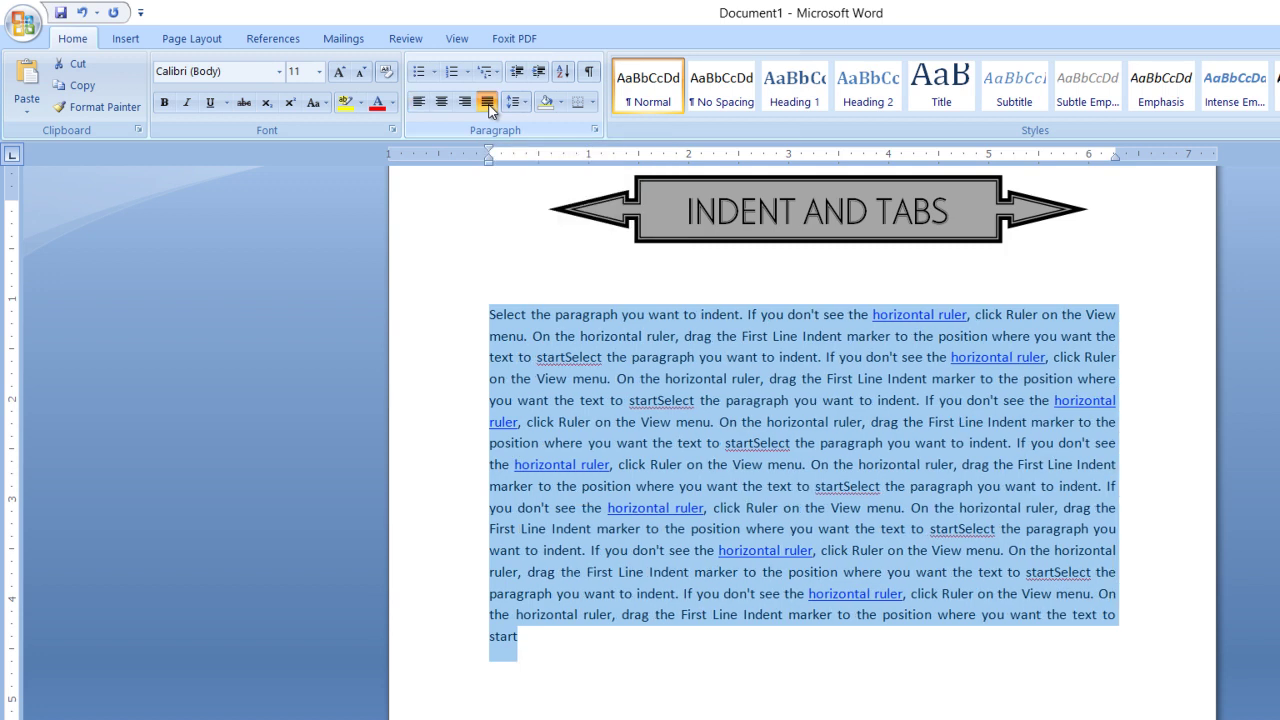
pyautogui.click(525, 104)
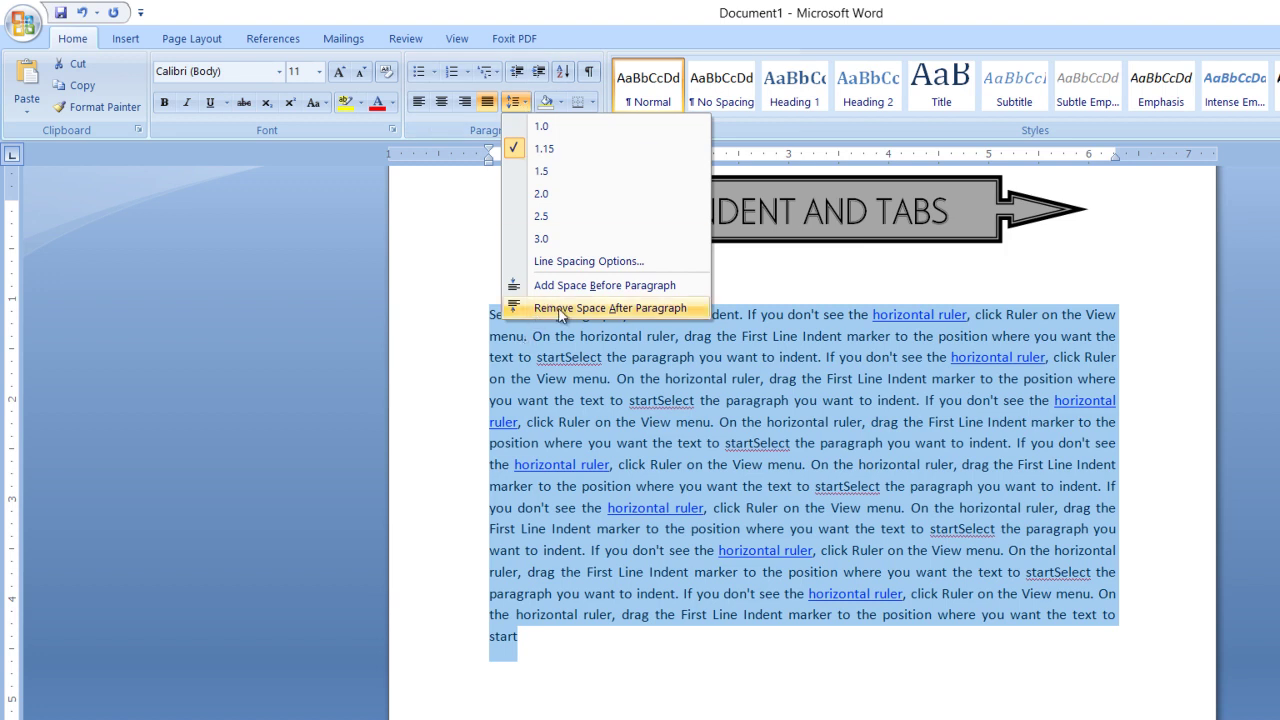
pyautogui.click(560, 310)
pyautogui.click(525, 103)
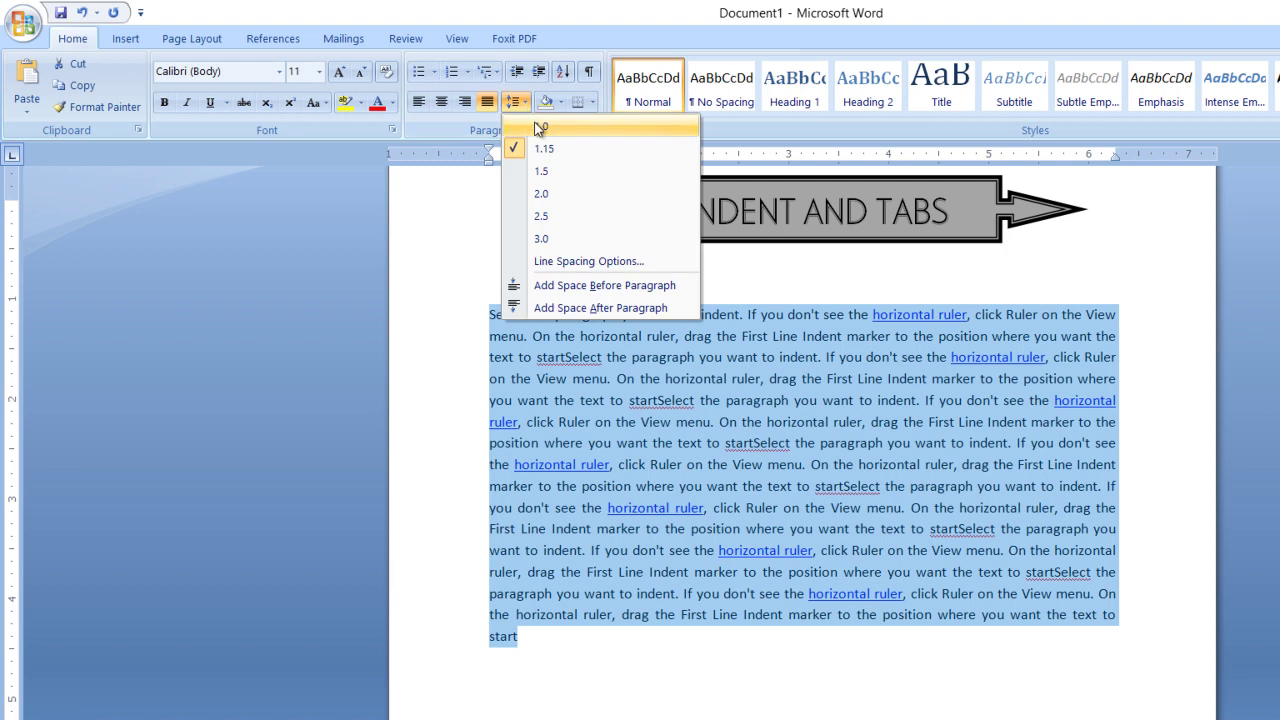
pyautogui.click(553, 132)
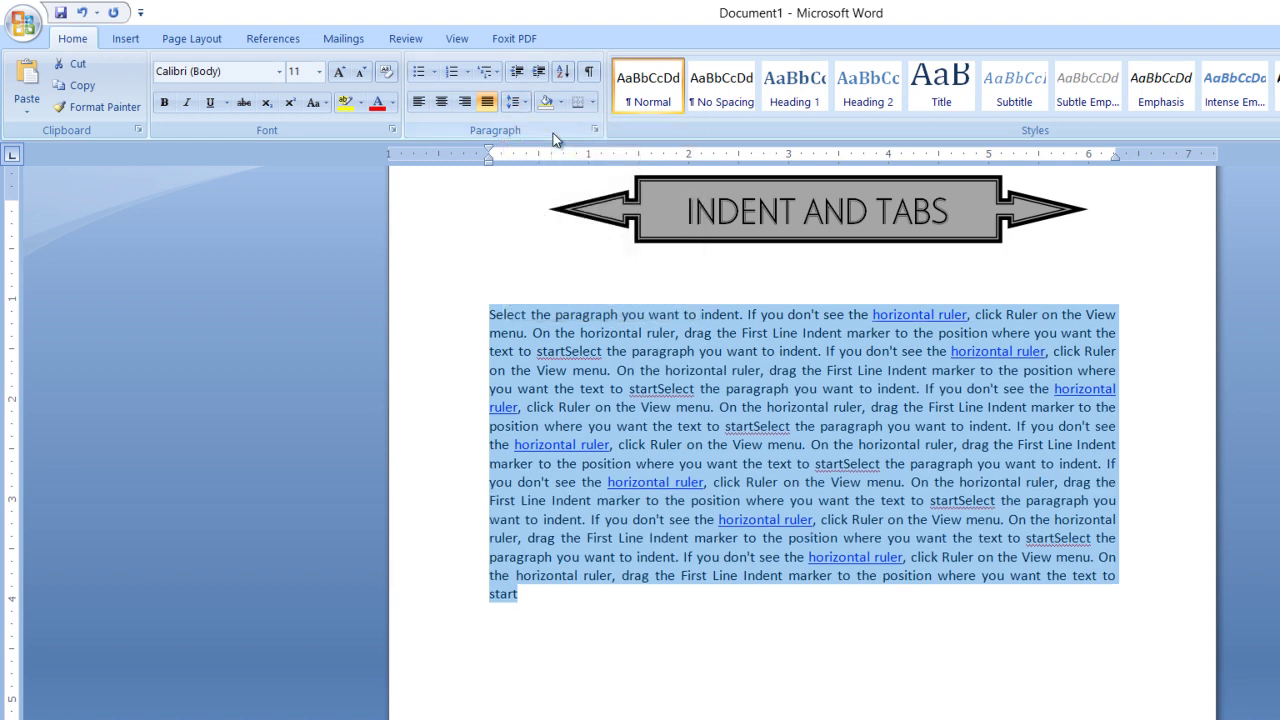
# Step: Delete the blank line between the banner and the paragraph
pyautogui.click(672, 475)
pyautogui.click(514, 278)
pyautogui.press('BackSpace')
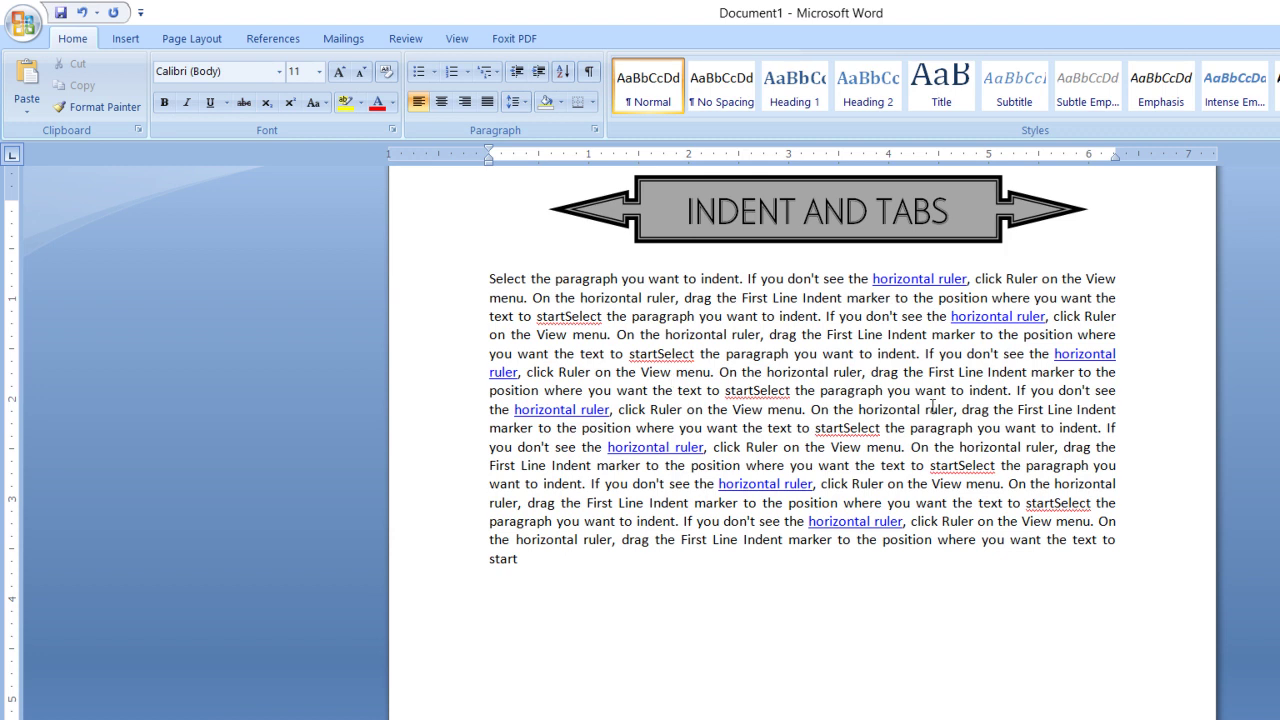
# Step: Split the text into paragraphs after 'start' (with a blank line) and after 'indent.'
pyautogui.click(754, 390)
pyautogui.press('Return')
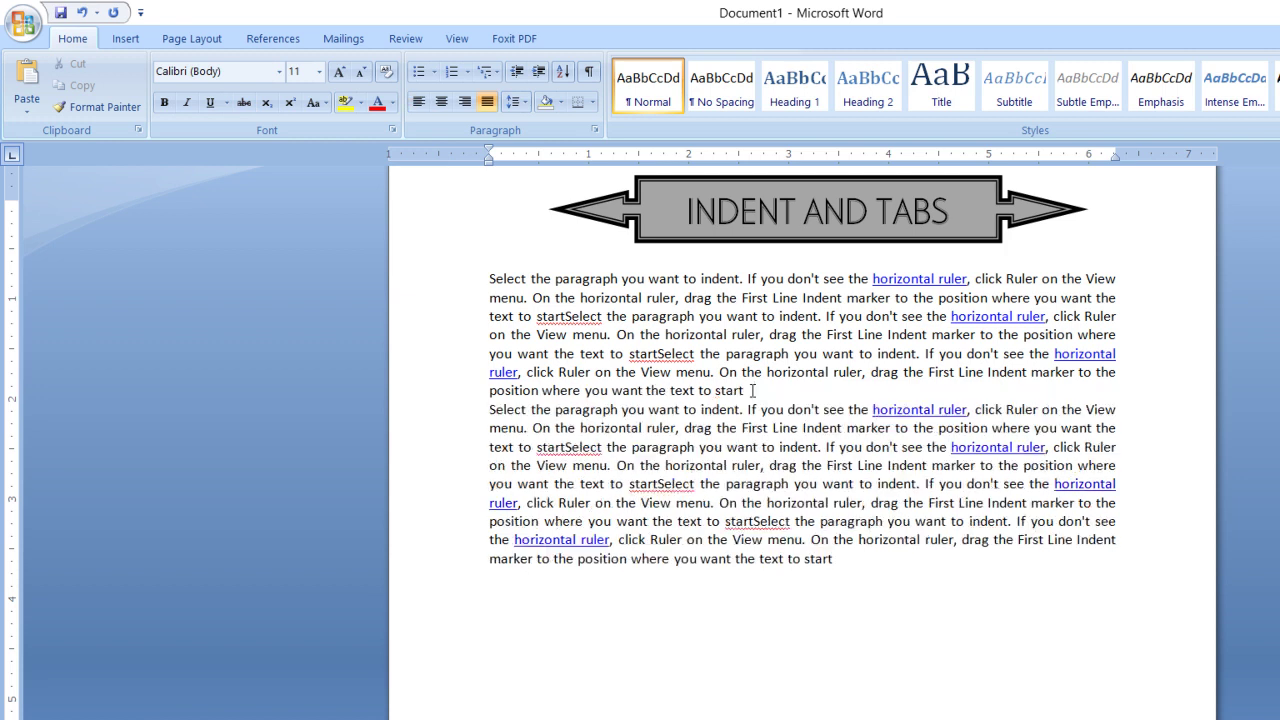
pyautogui.press('Return')
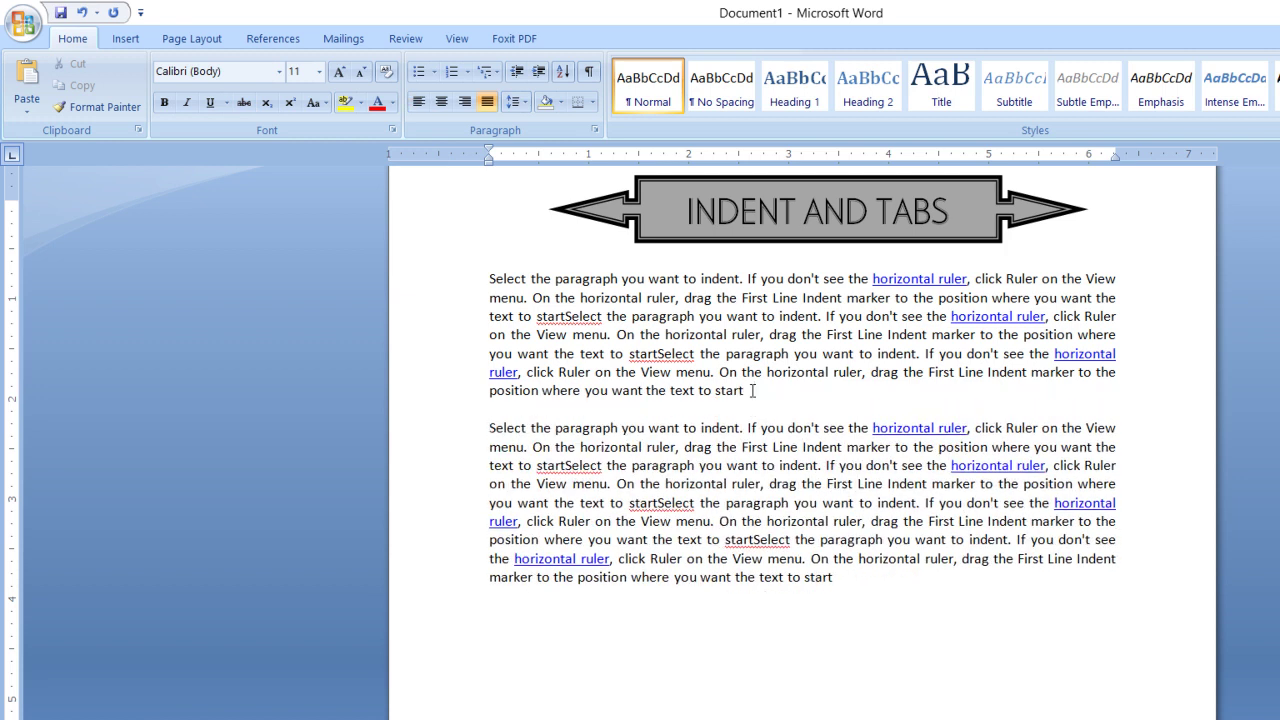
pyautogui.click(923, 499)
pyautogui.press('Return')
pyautogui.press('Return')
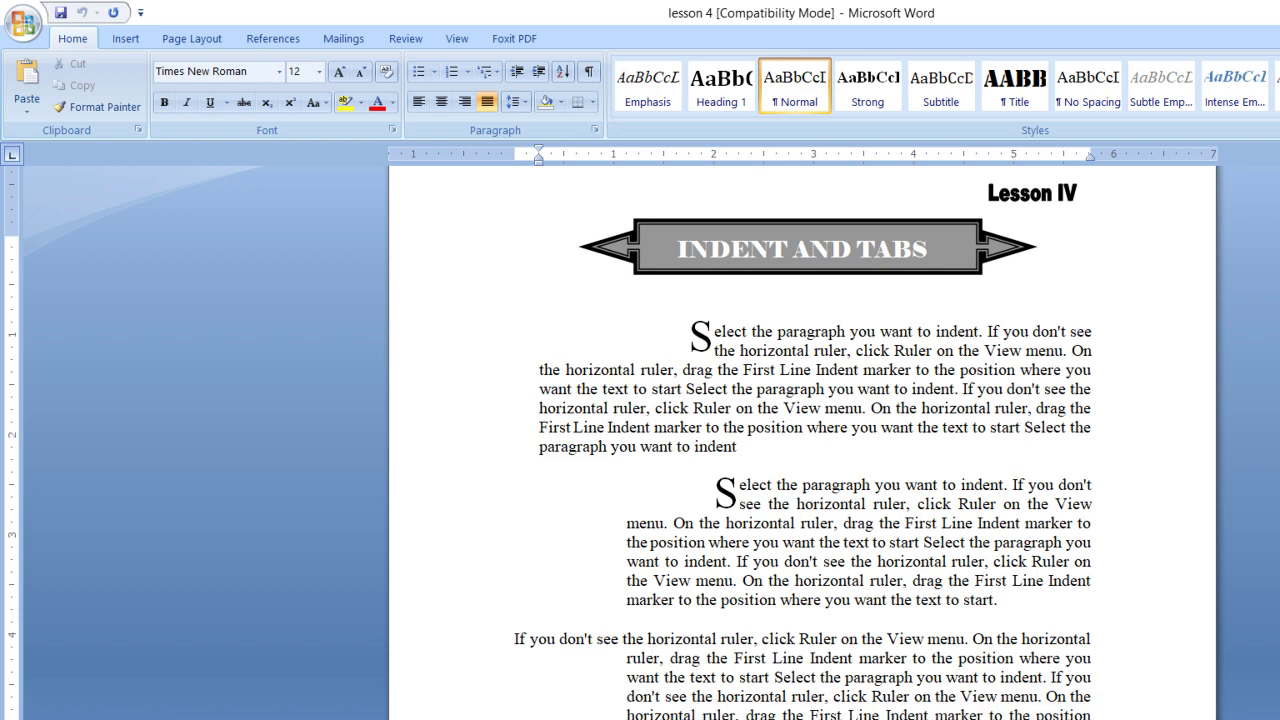
# Step: Switch back to Document1 and select the whole first paragraph
pyautogui.click(1030, 712)
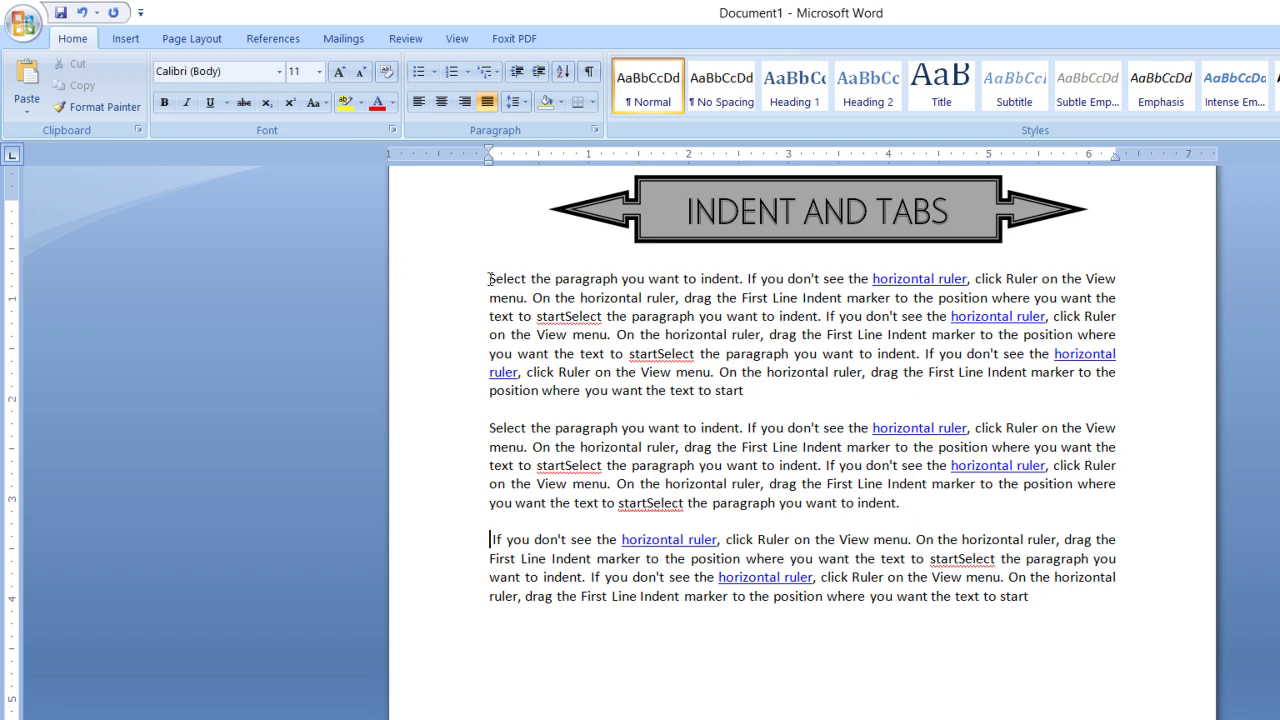
pyautogui.moveTo(489, 279); pyautogui.dragTo(749, 391)
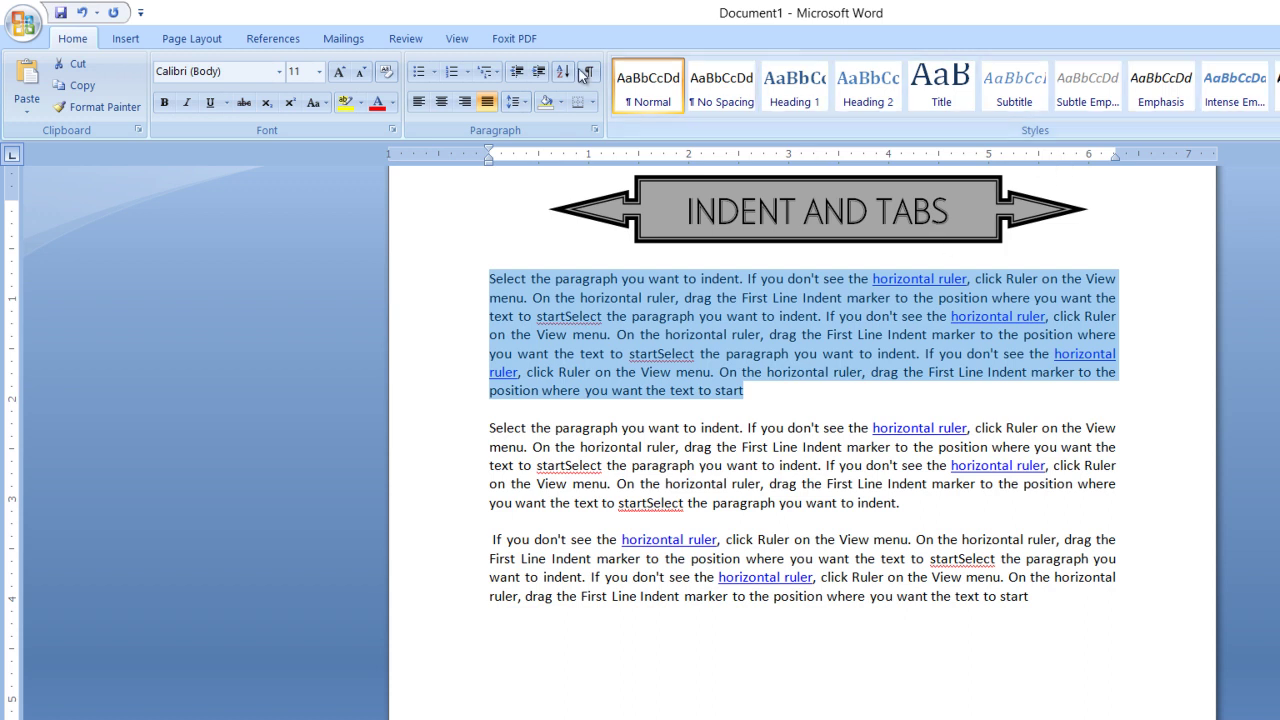
# Step: On the View tab, turn the Ruler off and back on so the rulers stay visible
pyautogui.click(457, 40)
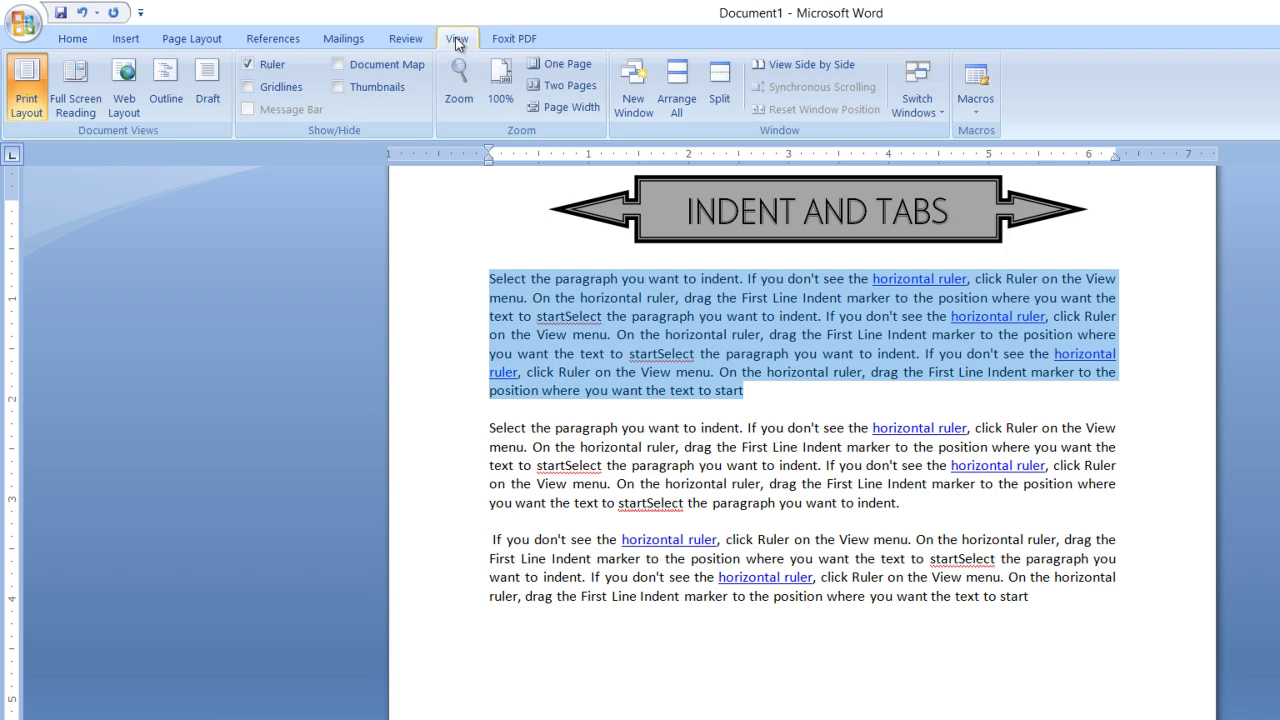
pyautogui.click(250, 67)
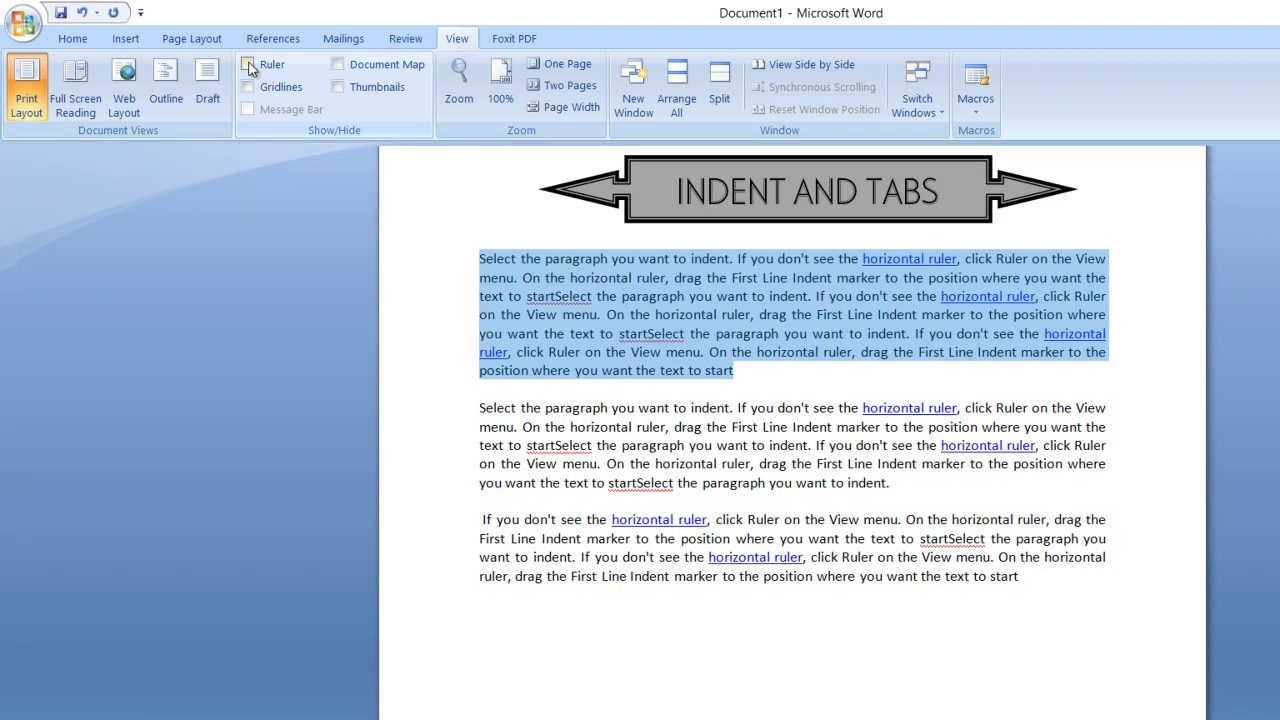
pyautogui.click(250, 66)
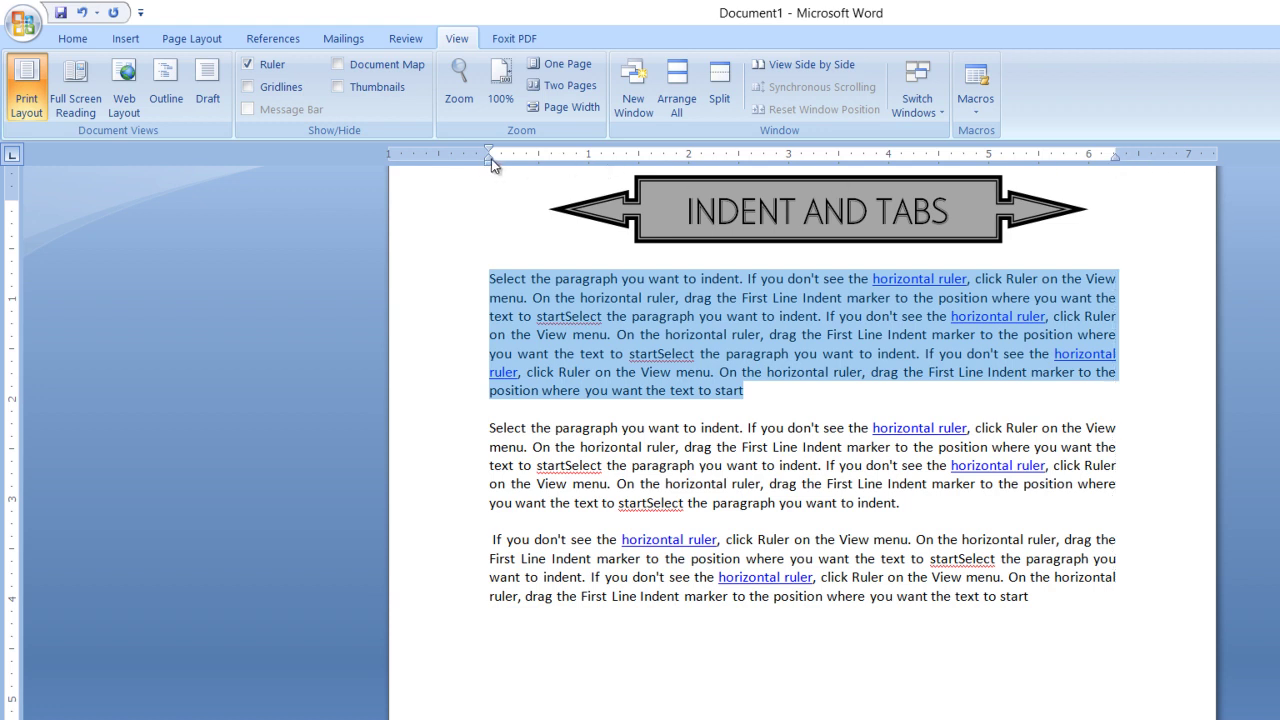
# Step: Move the first paragraph's first-line indent to 1.5 inches, then select the second paragraph
pyautogui.moveTo(488, 161); pyautogui.dragTo(488, 161)
pyautogui.moveTo(490, 152); pyautogui.dragTo(640, 167)
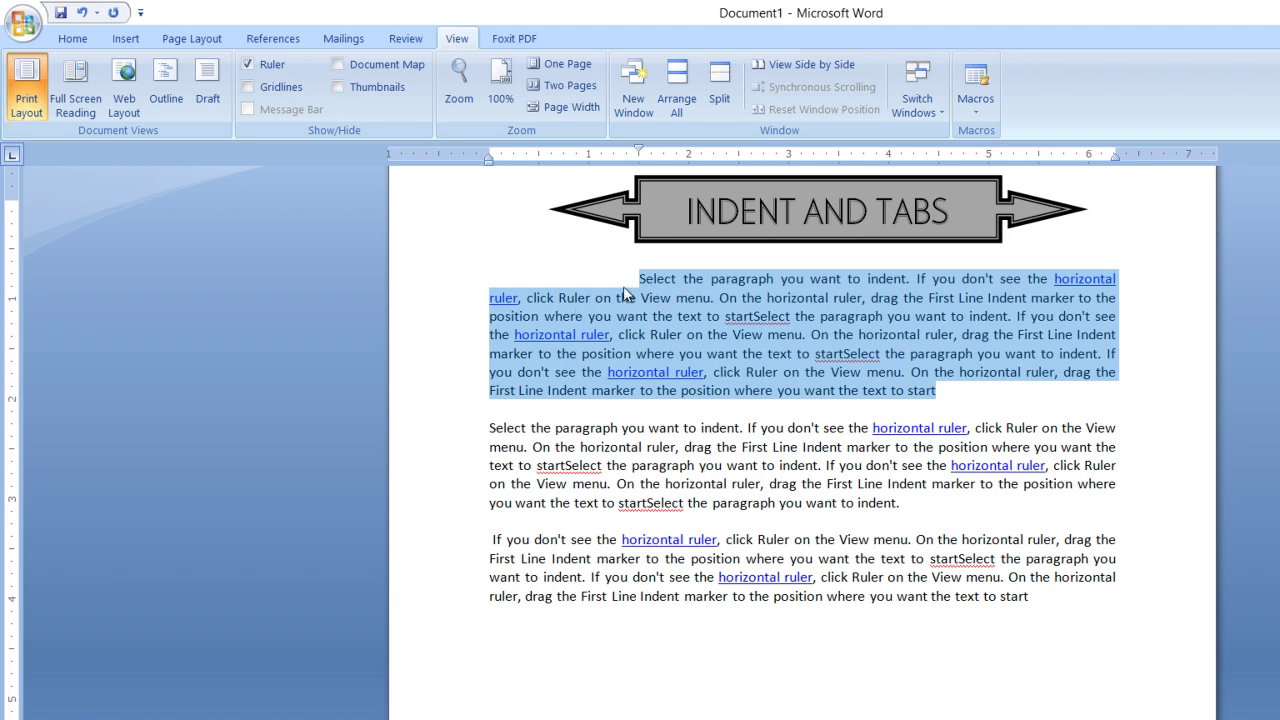
pyautogui.click(564, 463)
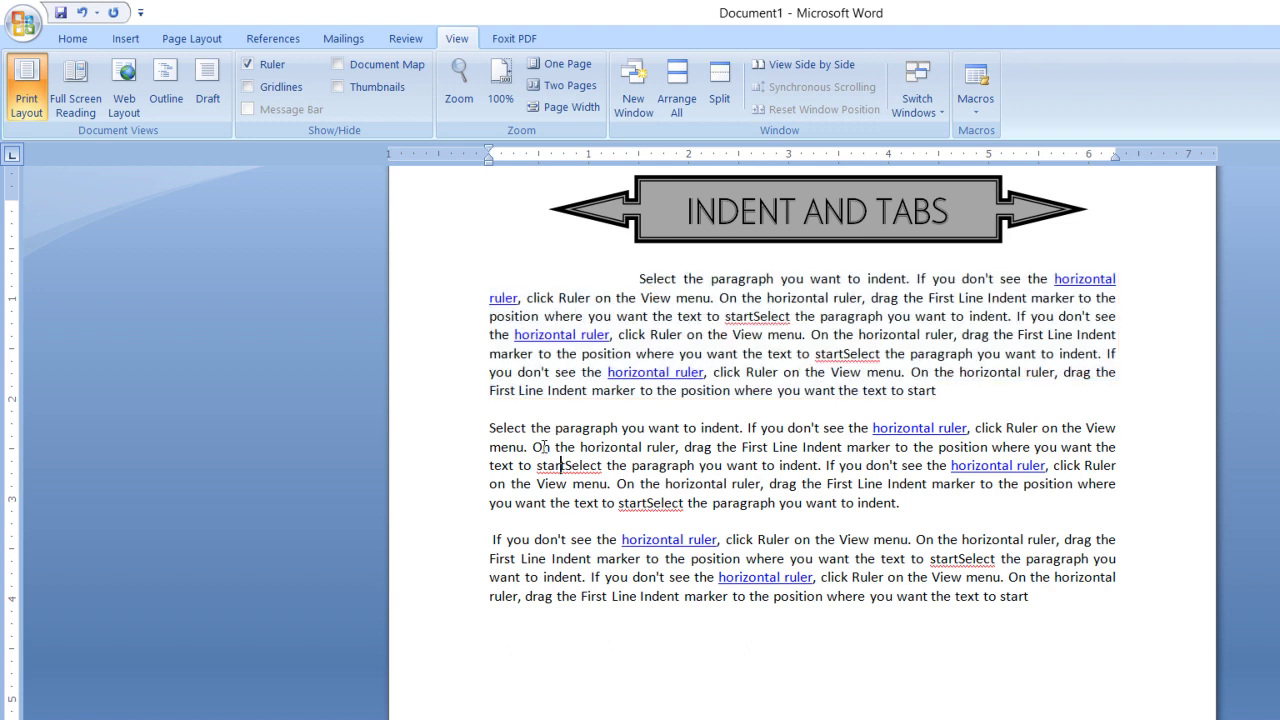
pyautogui.moveTo(489, 428); pyautogui.dragTo(905, 502)
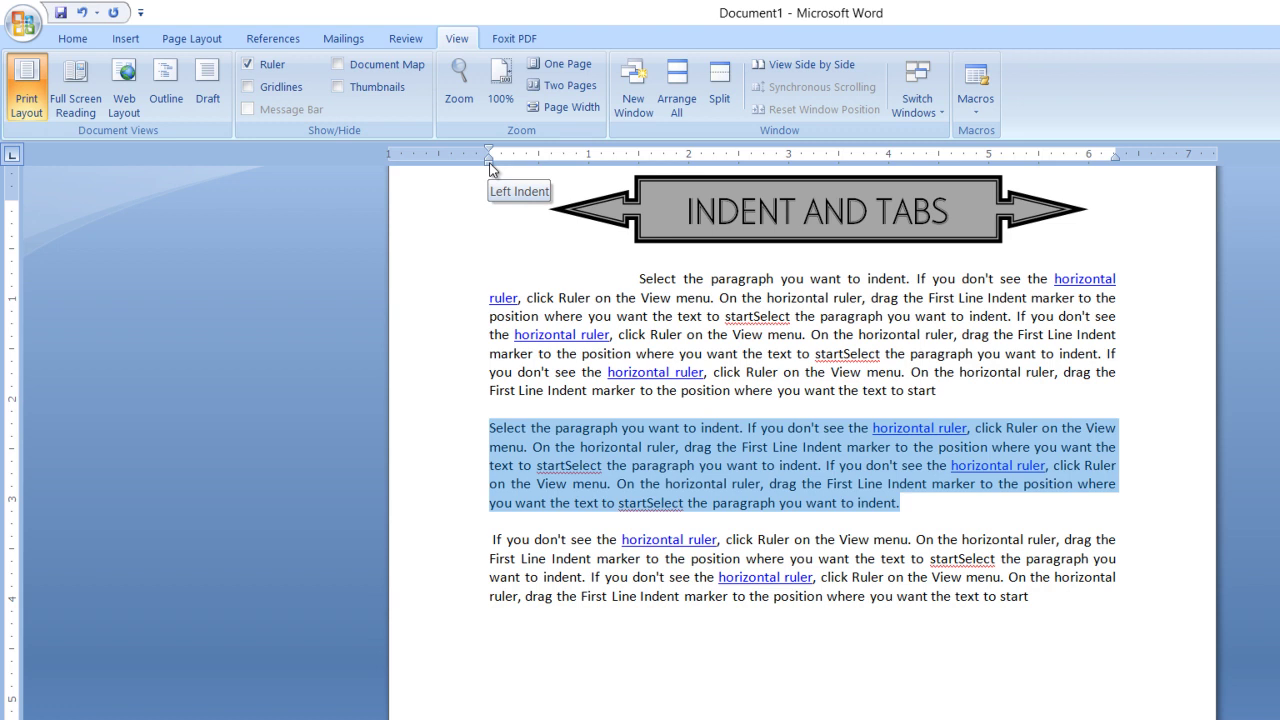
# Step: Indent the second paragraph one inch as a block and give the third paragraph a hanging indent
pyautogui.moveTo(490, 168); pyautogui.dragTo(581, 173)
pyautogui.moveTo(587, 168); pyautogui.dragTo(589, 168)
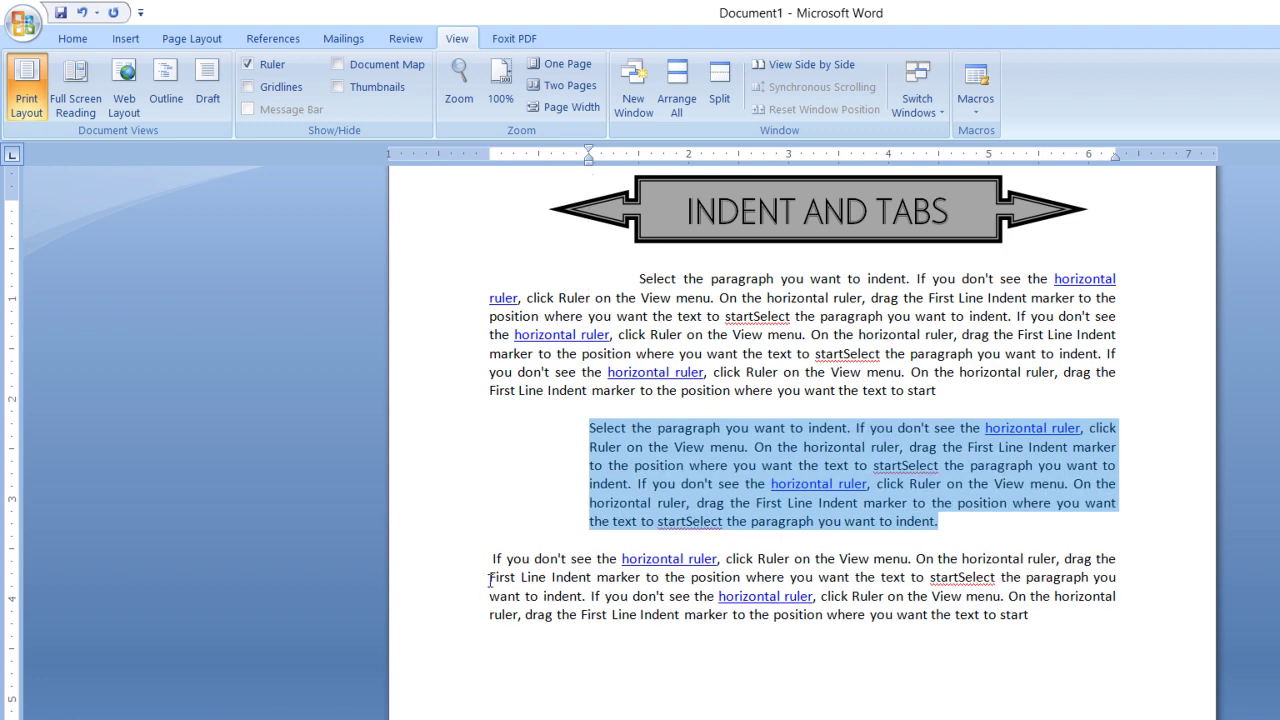
pyautogui.moveTo(491, 558); pyautogui.dragTo(1037, 622)
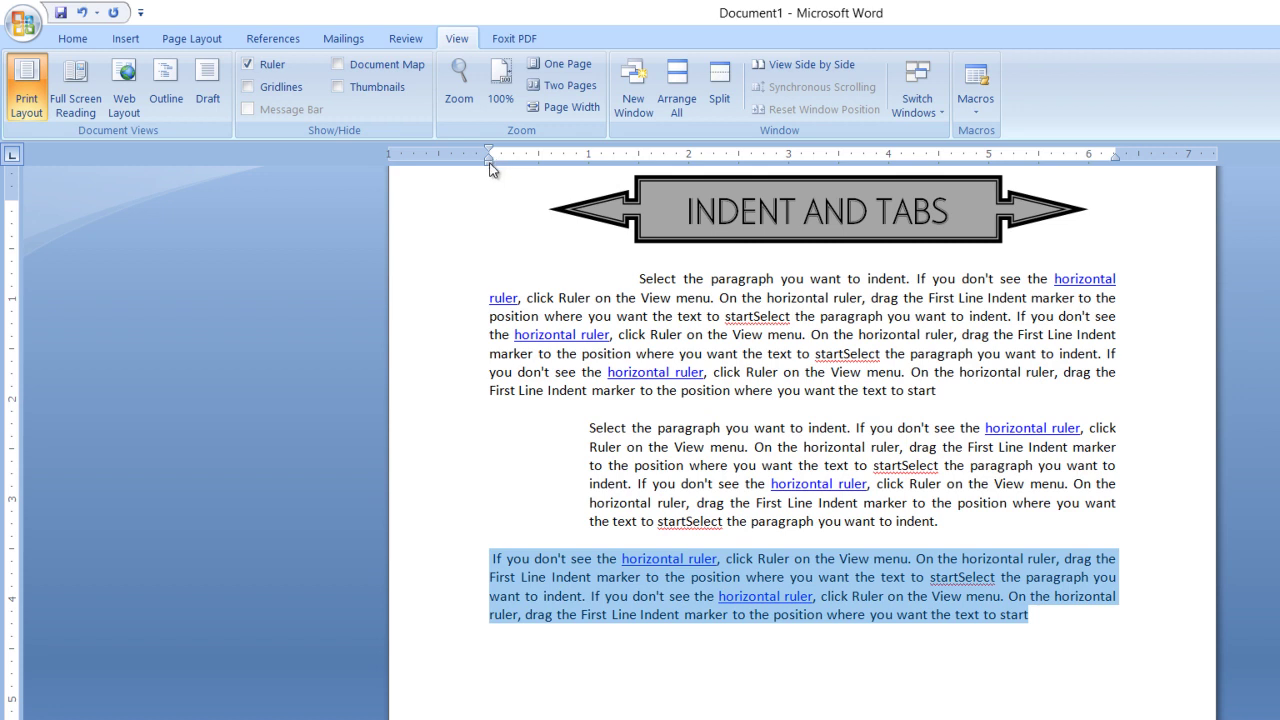
pyautogui.moveTo(489, 162)
pyautogui.mouseDown()
pyautogui.moveTo(585, 178)
pyautogui.moveTo(591, 166)
pyautogui.mouseUp()
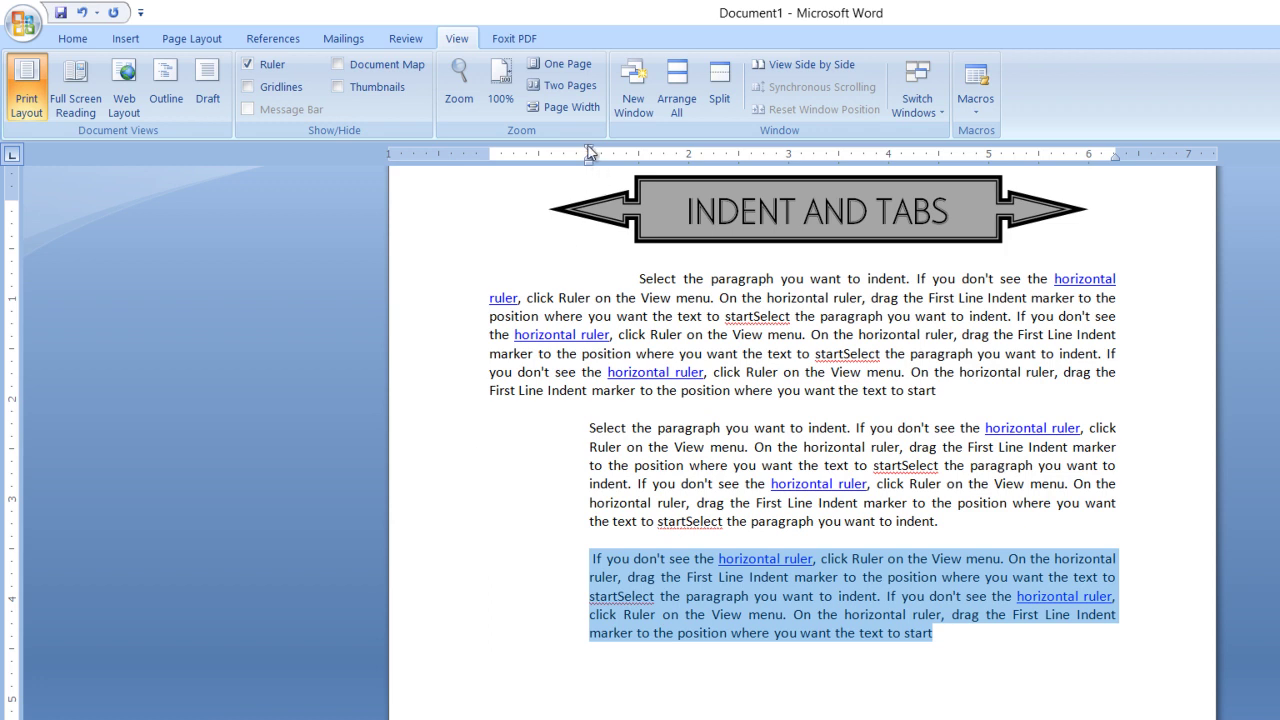
pyautogui.moveTo(589, 151); pyautogui.dragTo(491, 154)
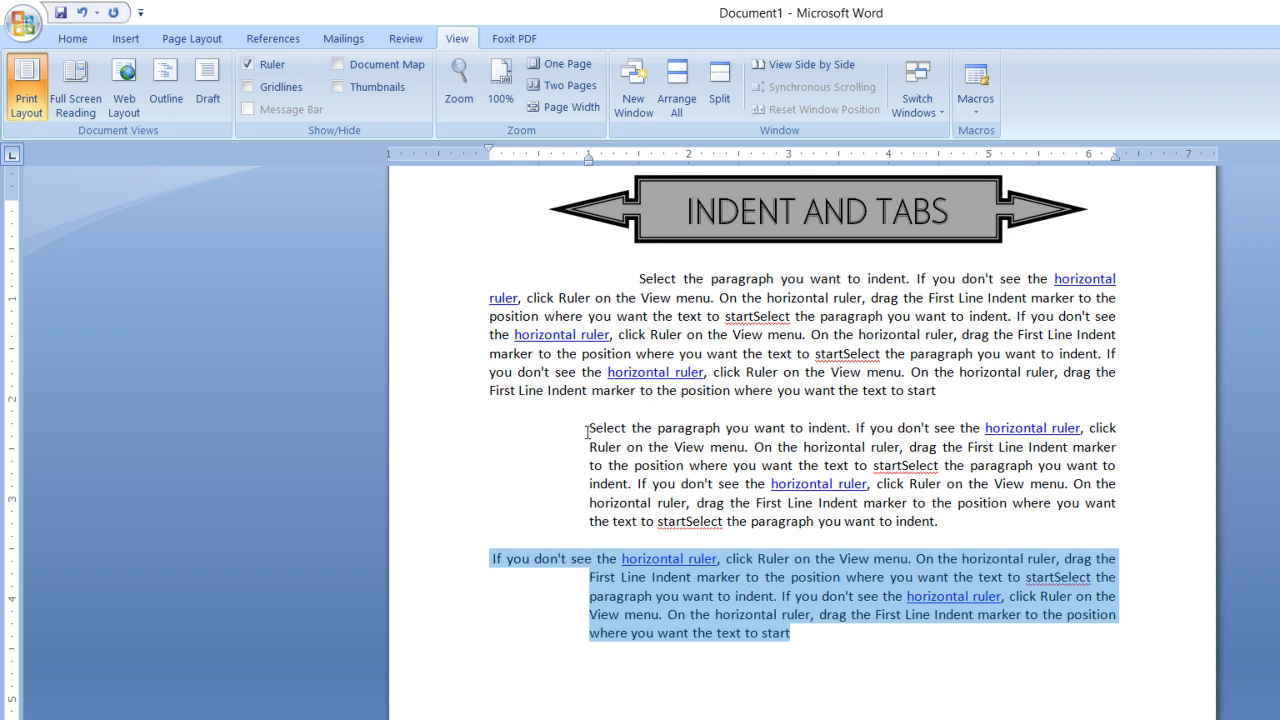
# Step: Push the second paragraph's first line further right, then select the first paragraph's opening S
pyautogui.moveTo(590, 427); pyautogui.dragTo(941, 521)
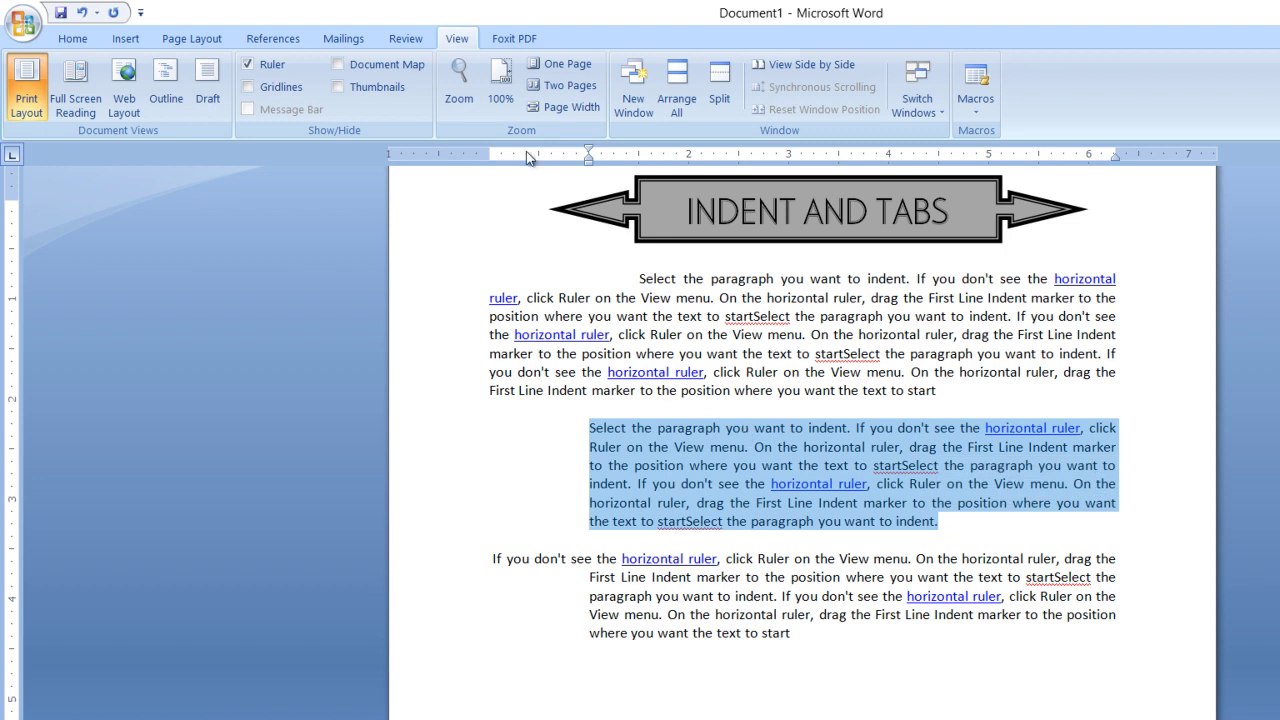
pyautogui.moveTo(590, 150); pyautogui.dragTo(639, 167)
pyautogui.click(770, 466)
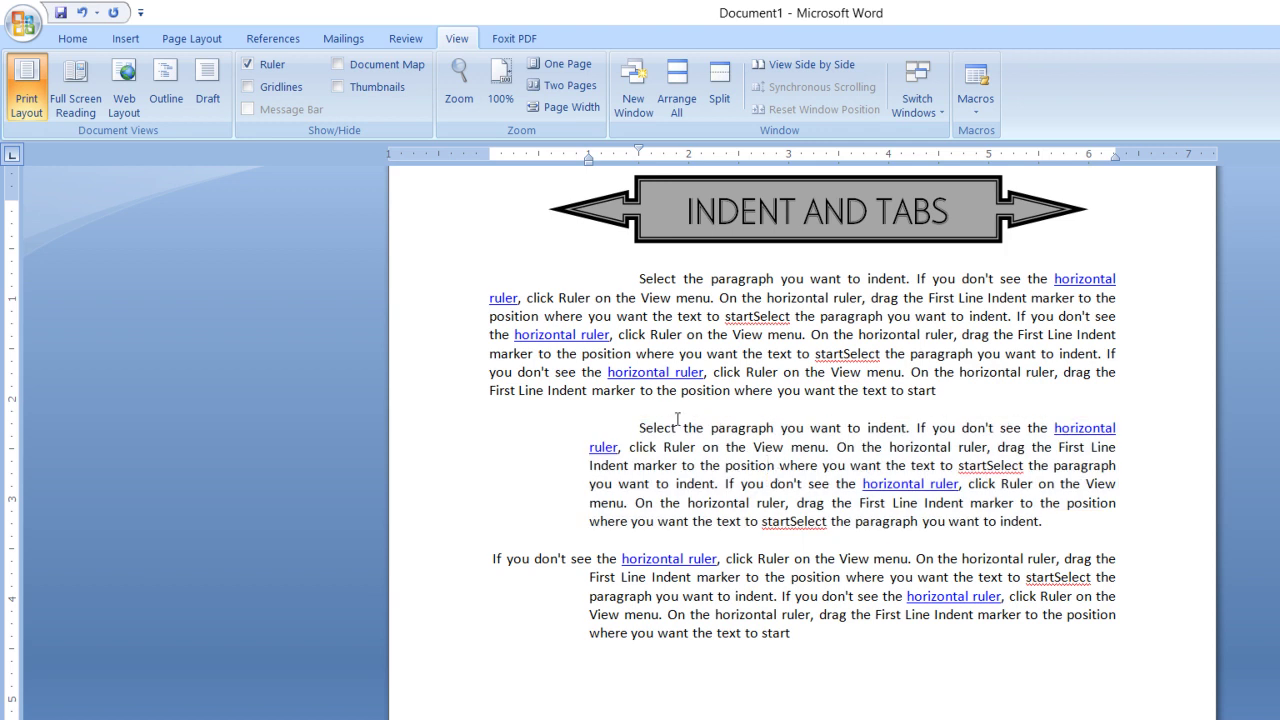
pyautogui.moveTo(645, 277); pyautogui.dragTo(640, 278)
# Step: Add a Dropped drop cap spanning 2 lines to the first paragraph's S
pyautogui.click(128, 40)
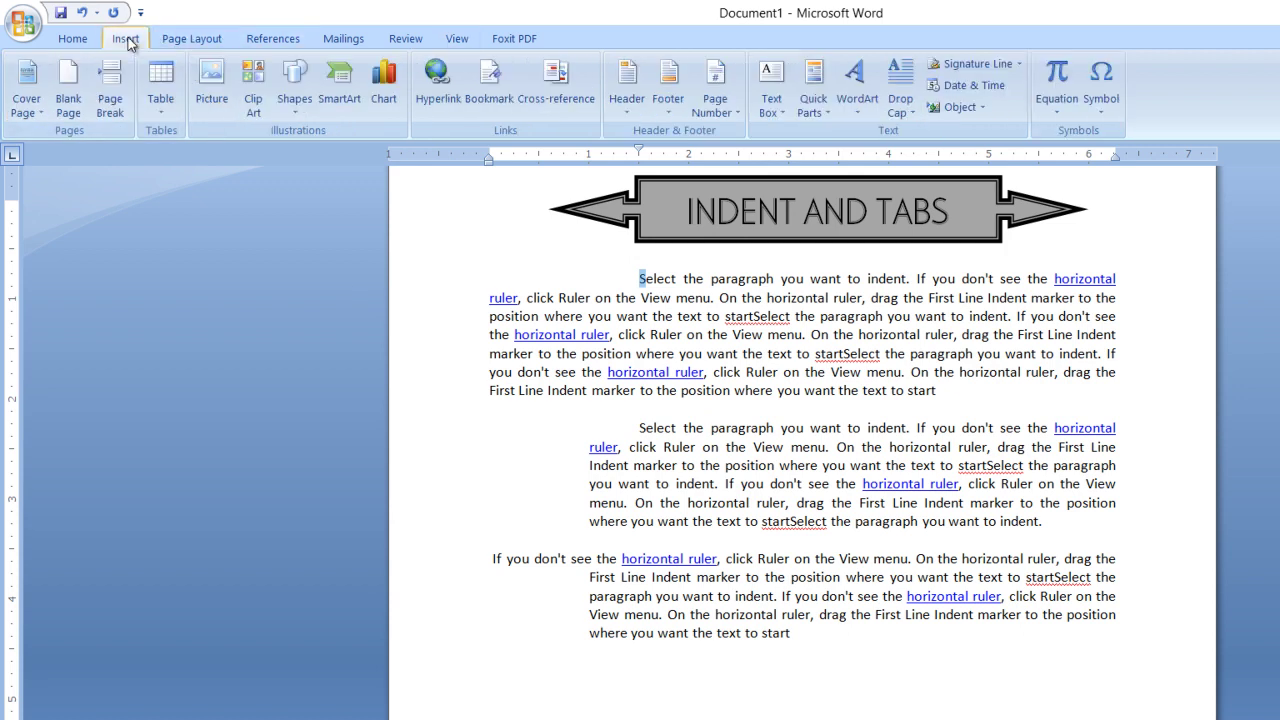
pyautogui.click(917, 117)
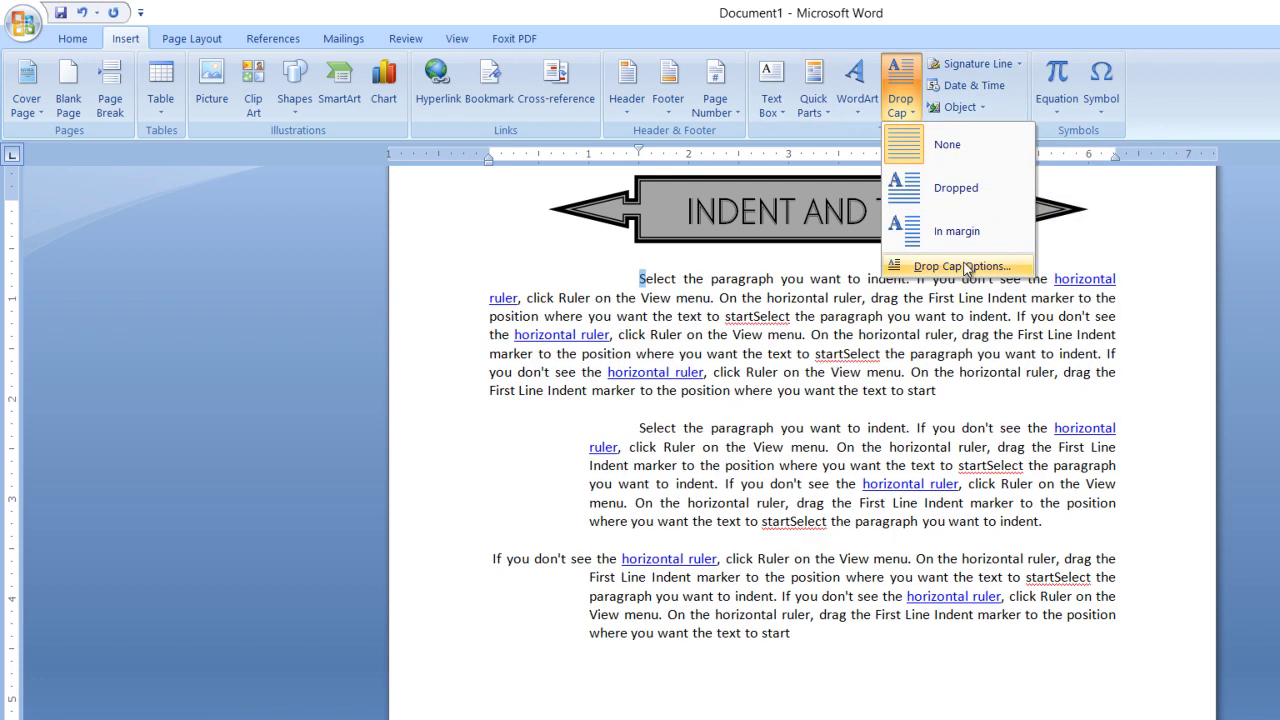
pyautogui.click(964, 267)
pyautogui.click(808, 356)
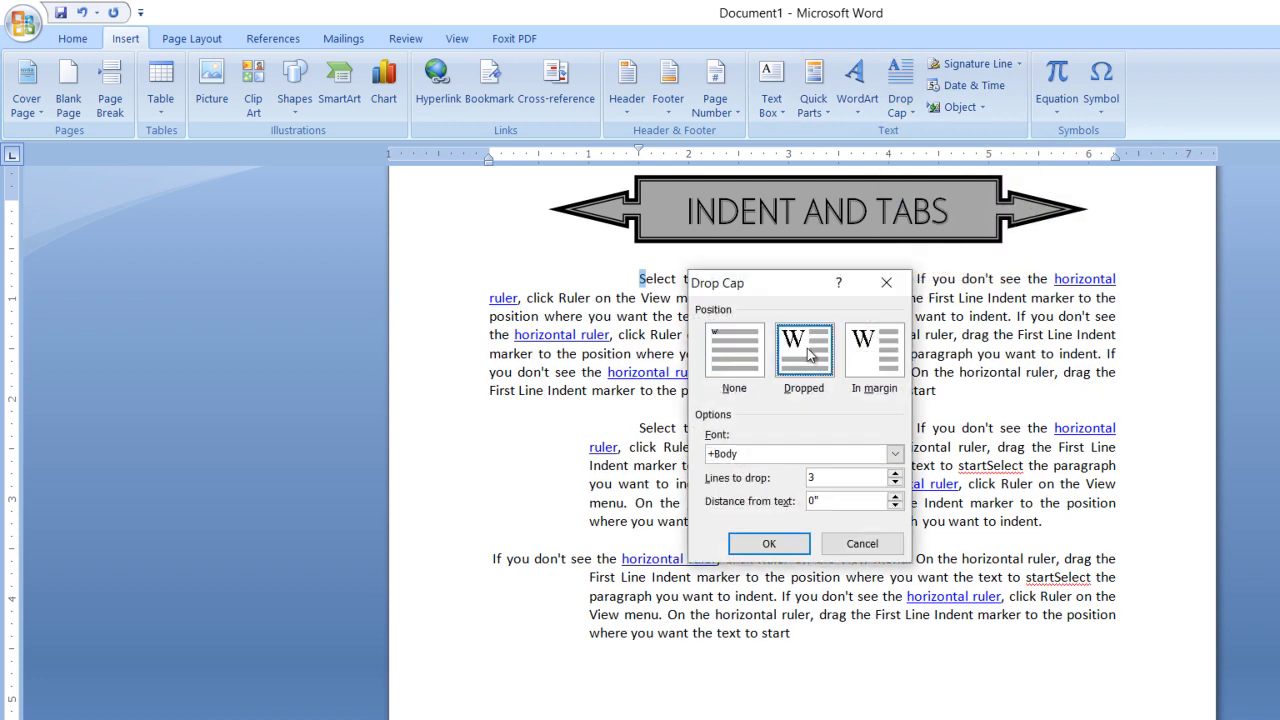
pyautogui.click(896, 483)
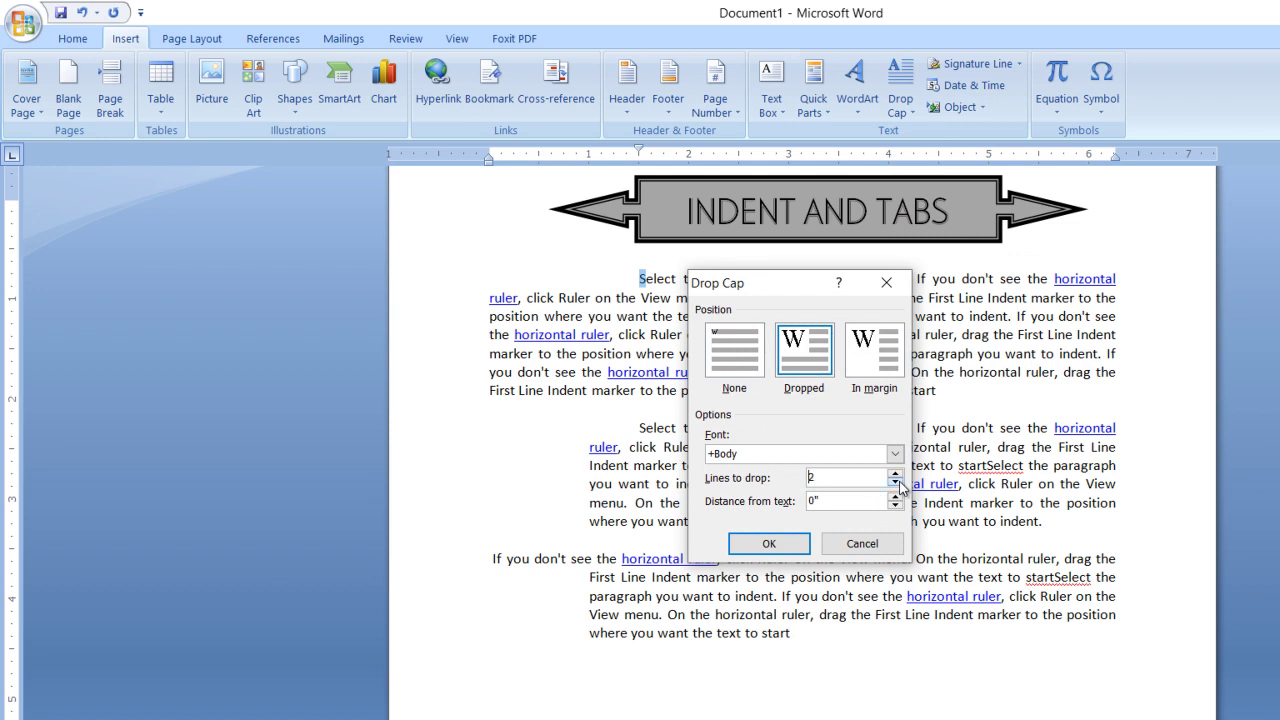
pyautogui.click(769, 543)
# Step: Select the second paragraph's first letter and set Drop Cap options to Dropped, 2 lines
pyautogui.click(729, 465)
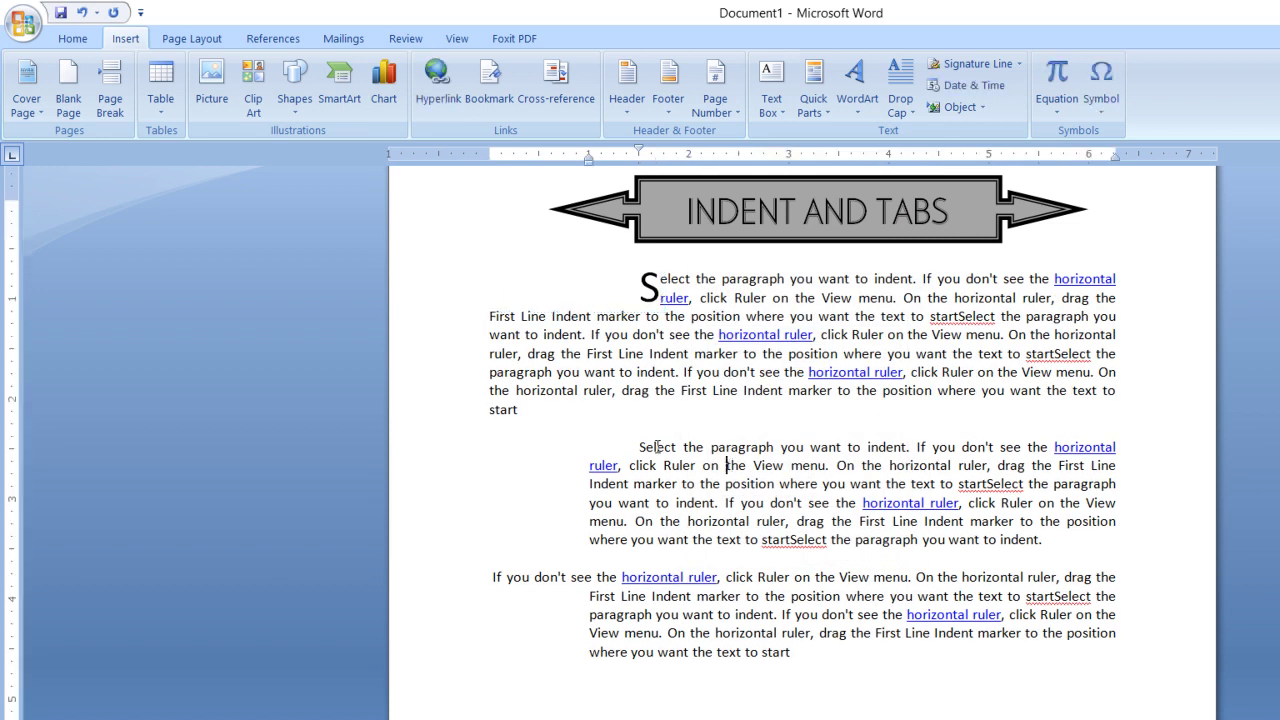
pyautogui.moveTo(646, 447); pyautogui.dragTo(632, 444)
pyautogui.click(912, 118)
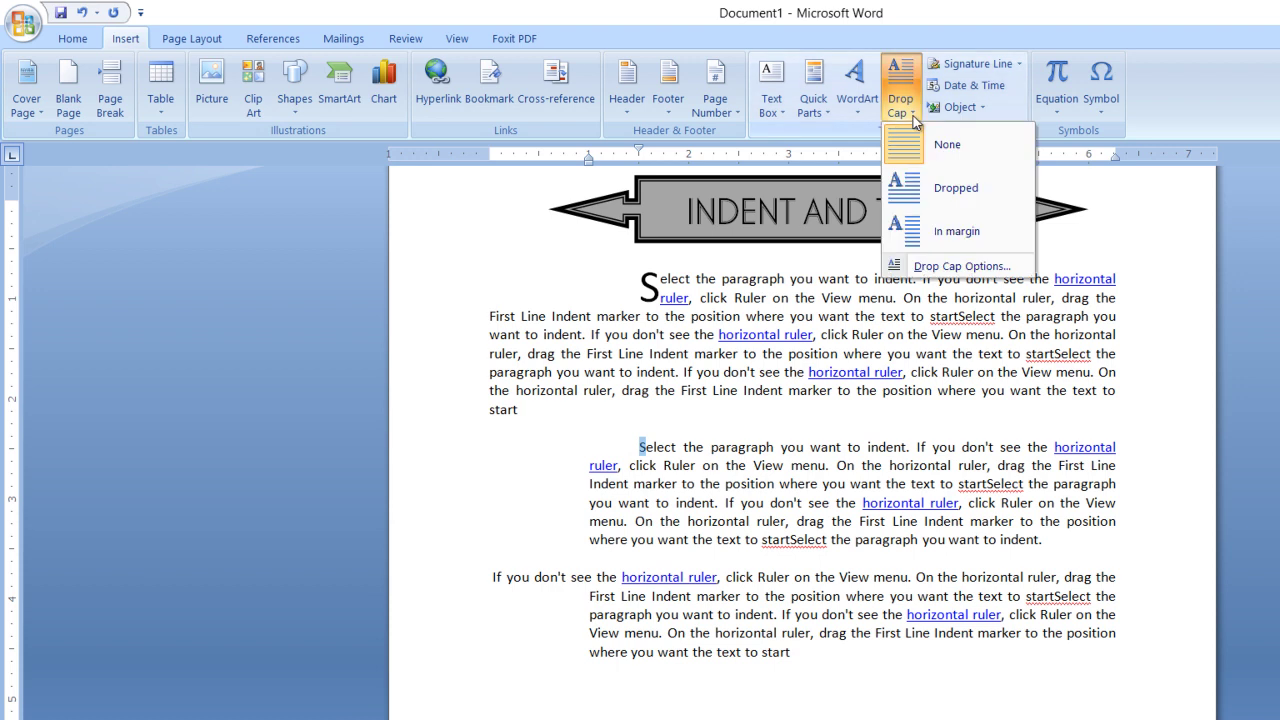
pyautogui.click(948, 266)
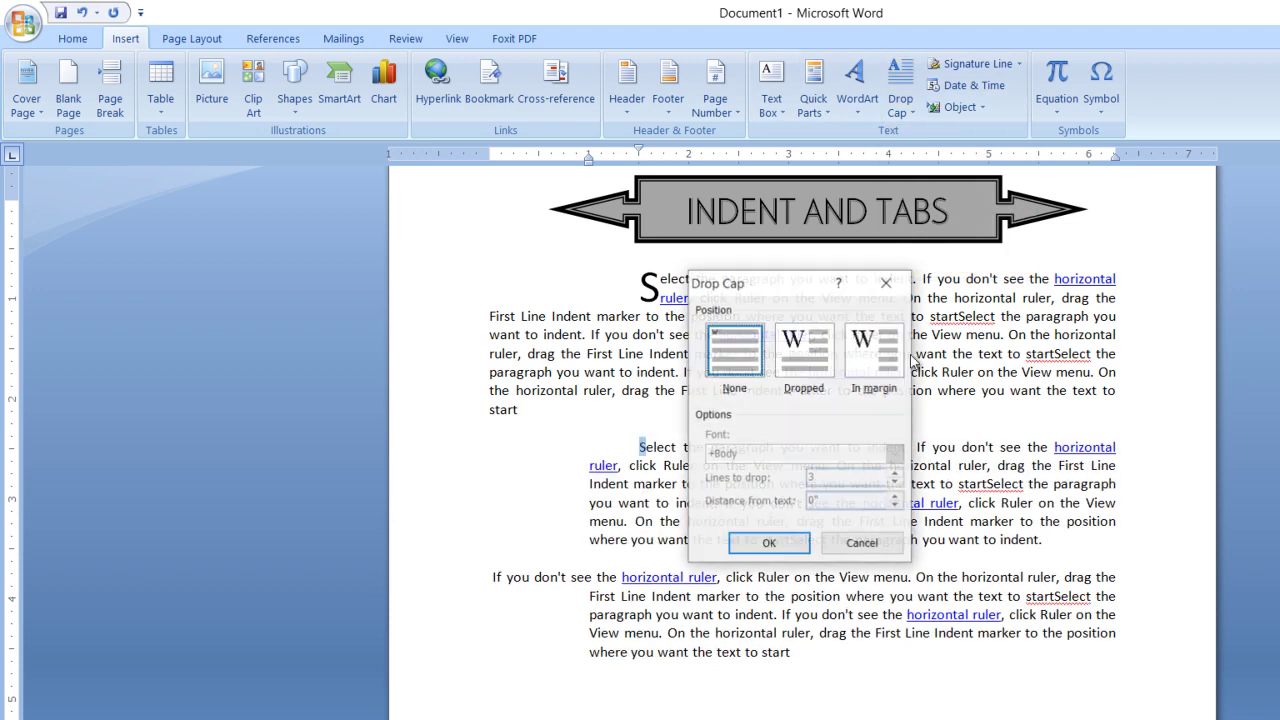
pyautogui.click(815, 358)
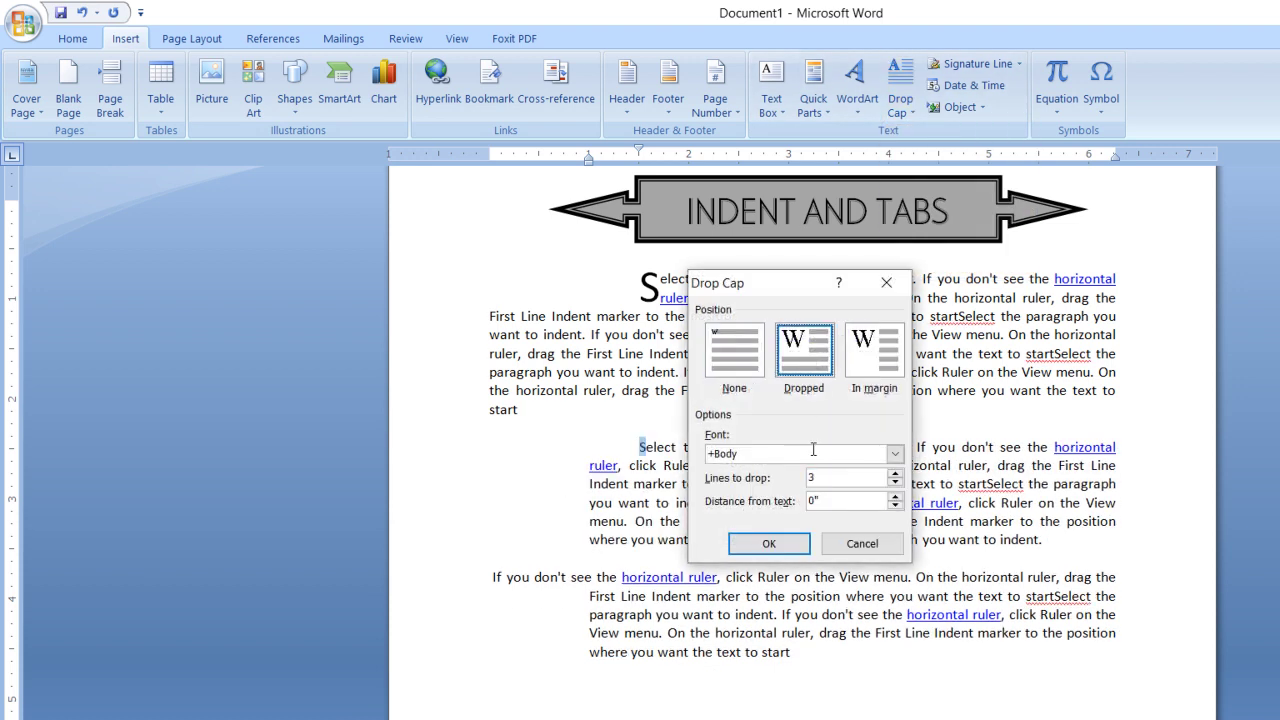
pyautogui.click(896, 484)
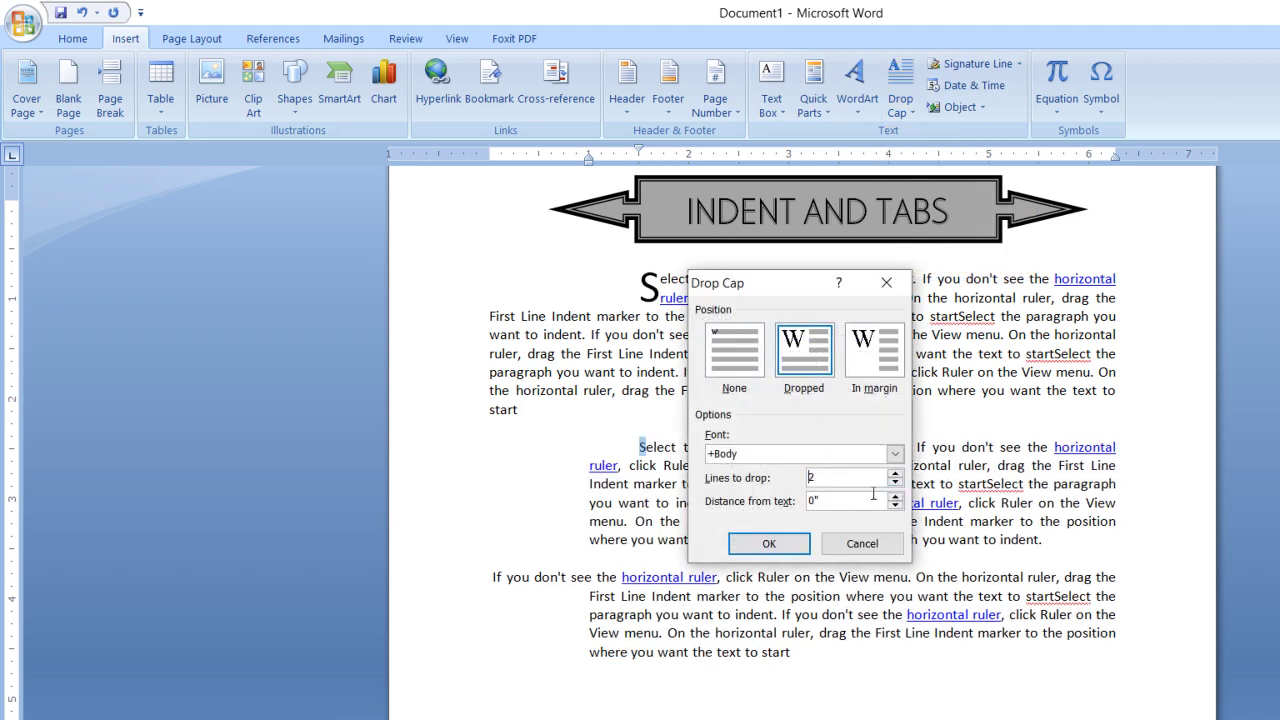
# Step: Apply the two-line dropped capital to the second paragraph and review the page
pyautogui.click(784, 548)
pyautogui.click(763, 466)
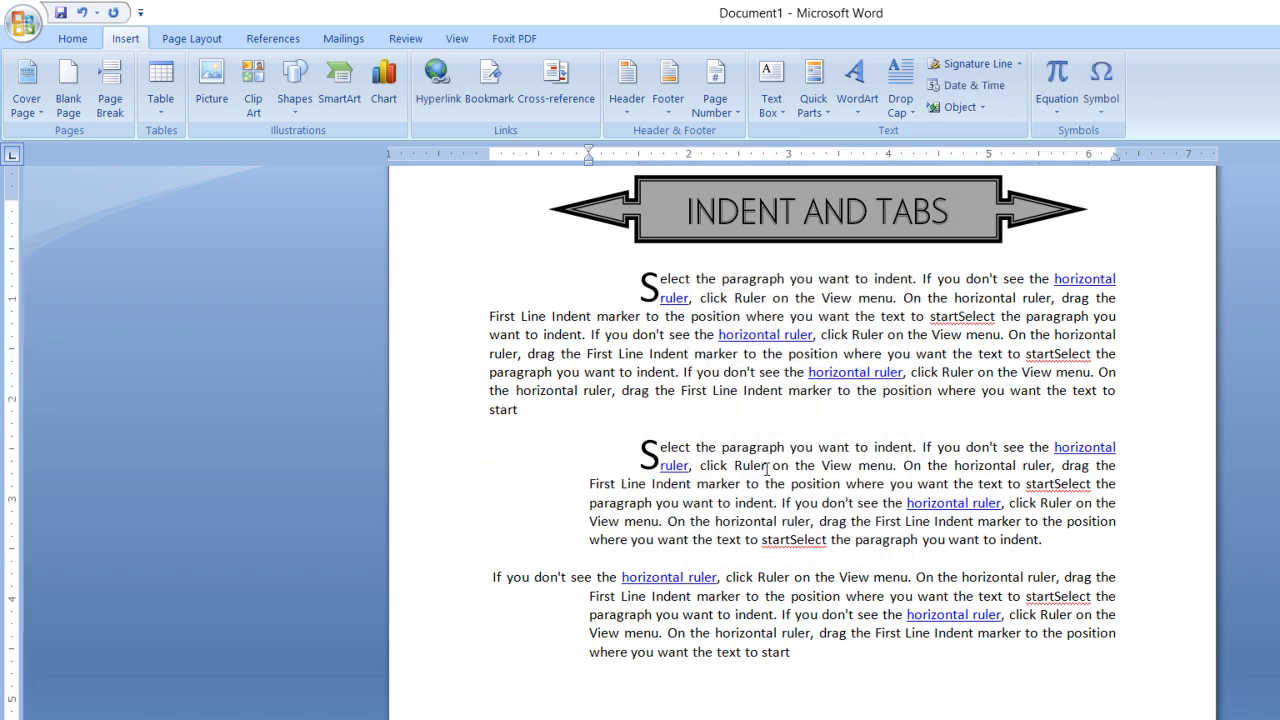
pyautogui.scroll(-1, 766, 469)
pyautogui.scroll(-5, 760, 468)
pyautogui.scroll(-3, 751, 468)
pyautogui.scroll(3, 680, 708)
pyautogui.scroll(6, 680, 708)
pyautogui.scroll(1, 680, 708)
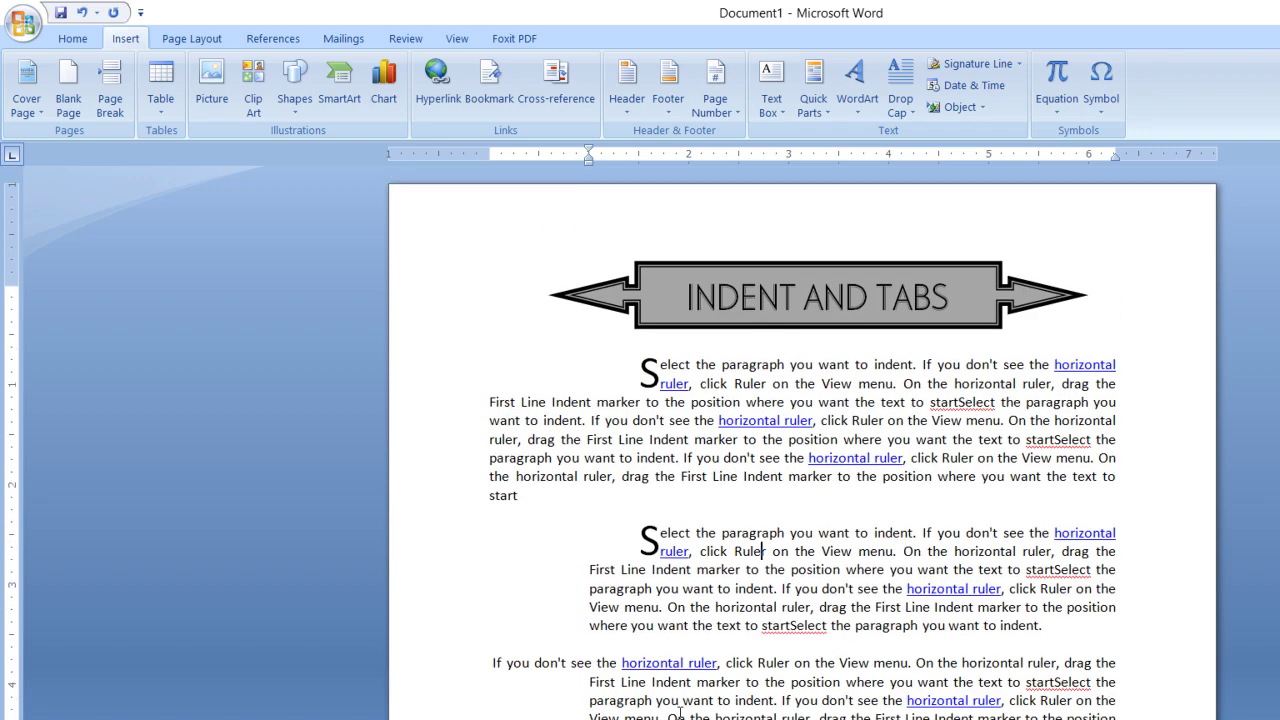
pyautogui.scroll(-3, 686, 676)
pyautogui.scroll(-3, 688, 676)
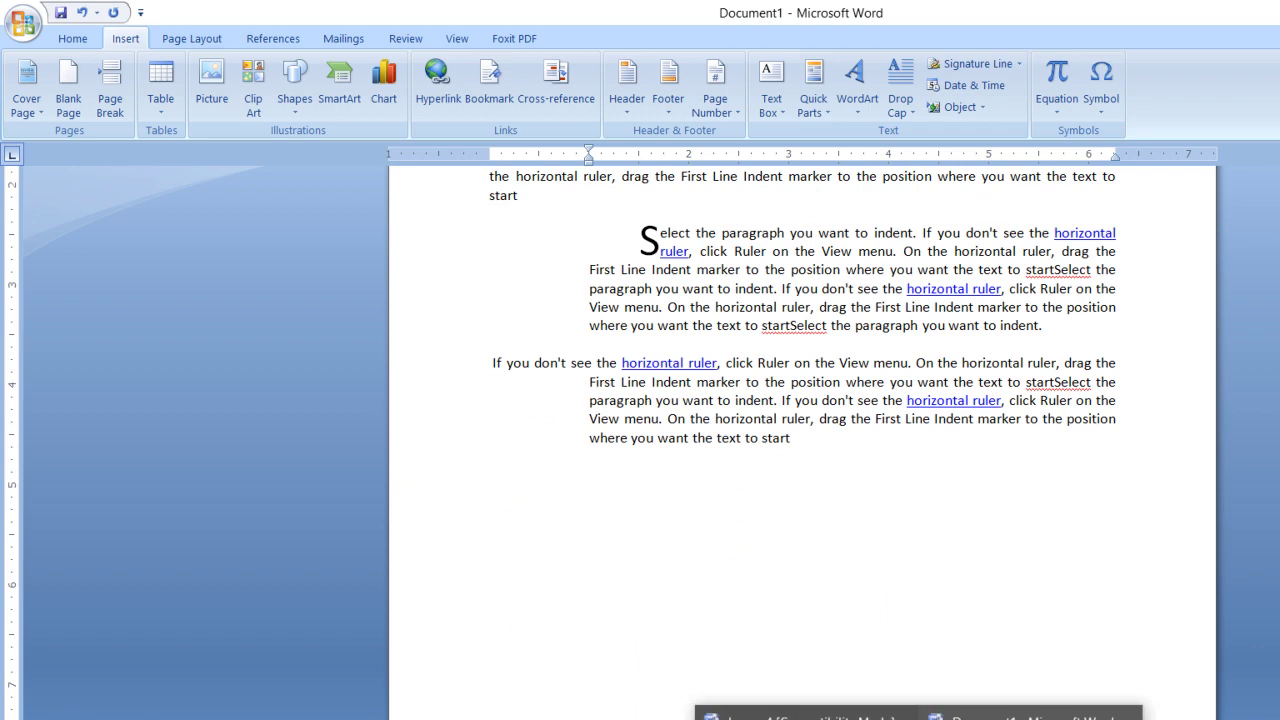
# Step: Switch to the lesson 4 document and scroll down to its printer-details table
pyautogui.click(805, 712)
pyautogui.scroll(-5, 893, 553)
pyautogui.scroll(-3, 891, 551)
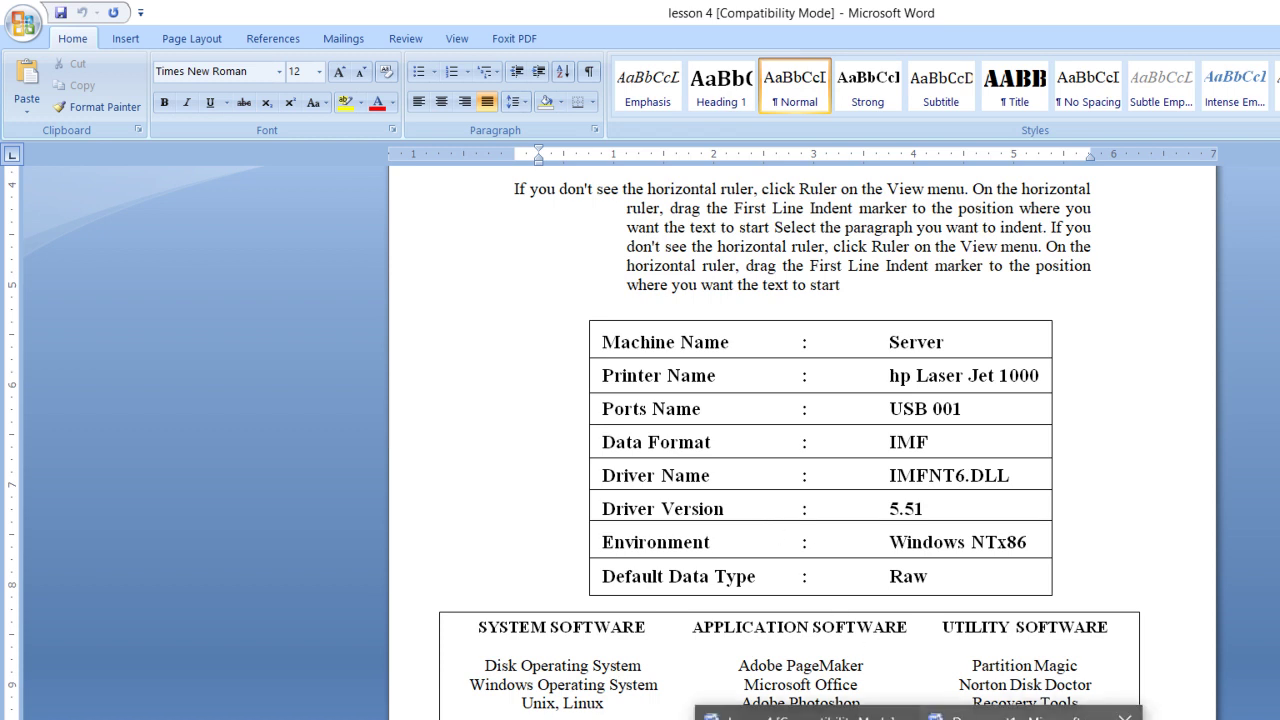
# Step: In Document1, type the Machine Name : Server and Printer Name : hp LaserJet series lines
pyautogui.hotkey('alt', 'Tab')
pyautogui.write('Machine Name')
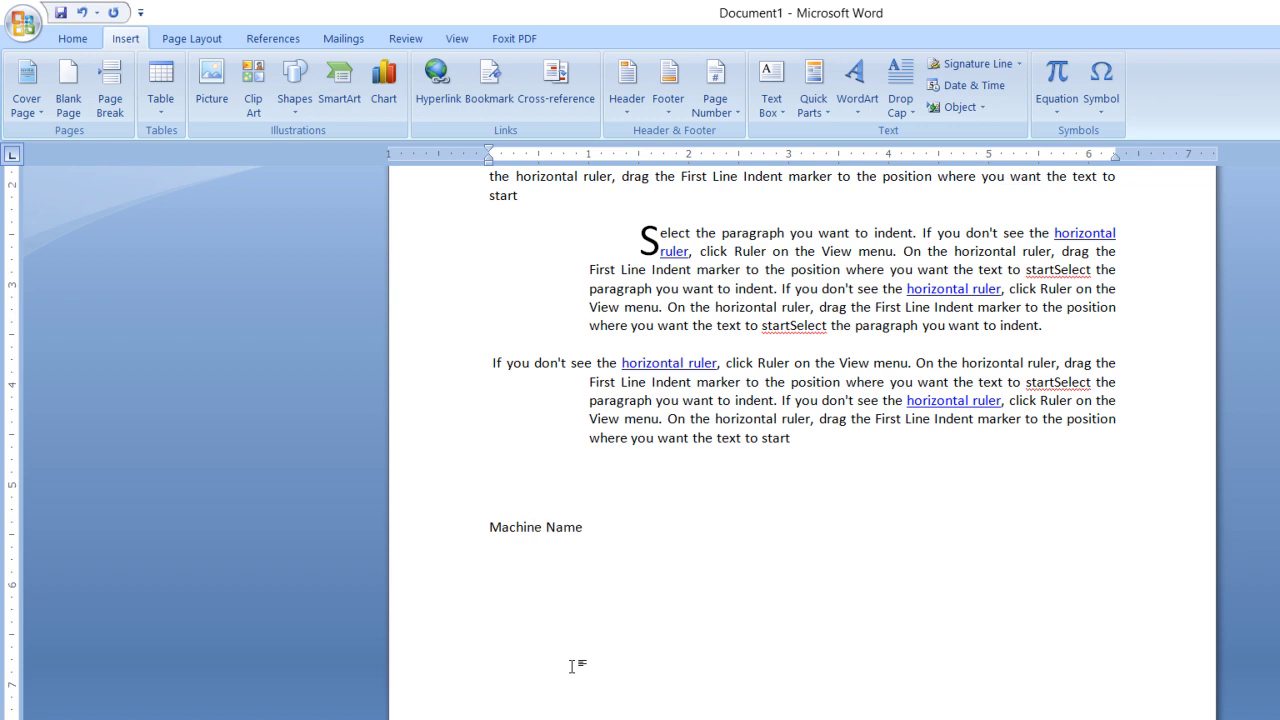
pyautogui.write(' :\tSer')
pyautogui.write('ver')
pyautogui.press('Return')
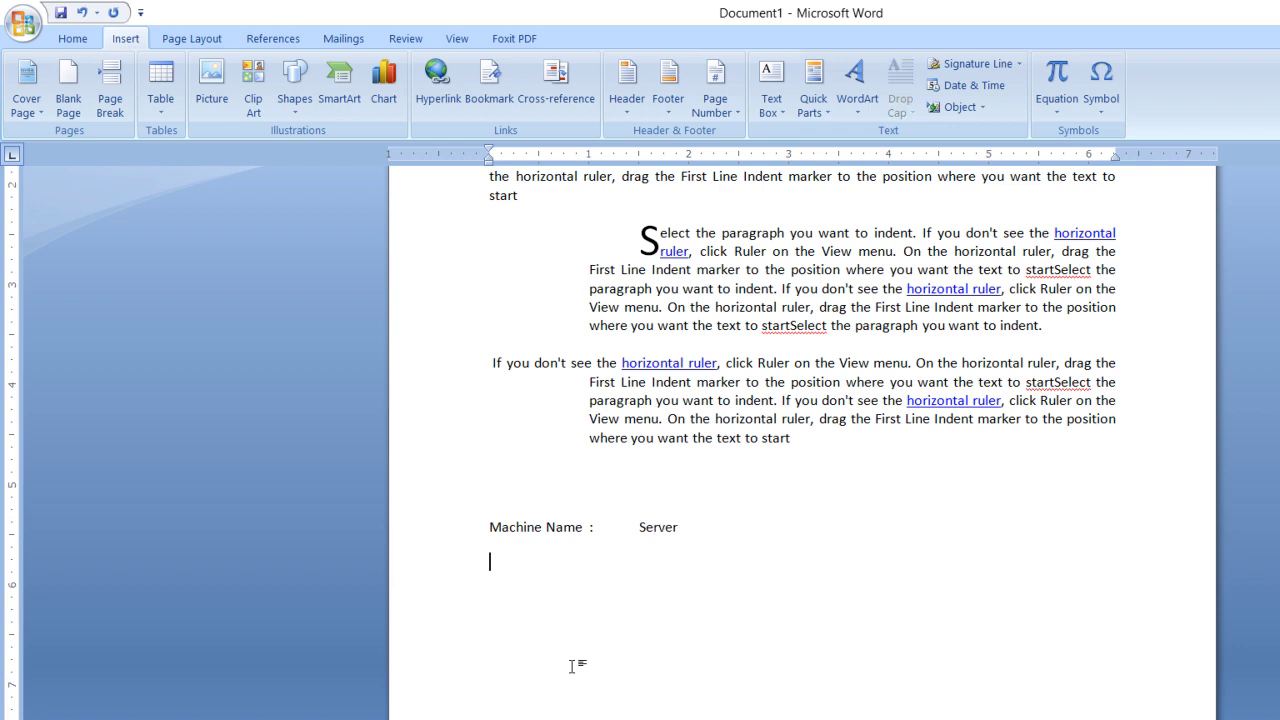
pyautogui.write('Printer Name\t')
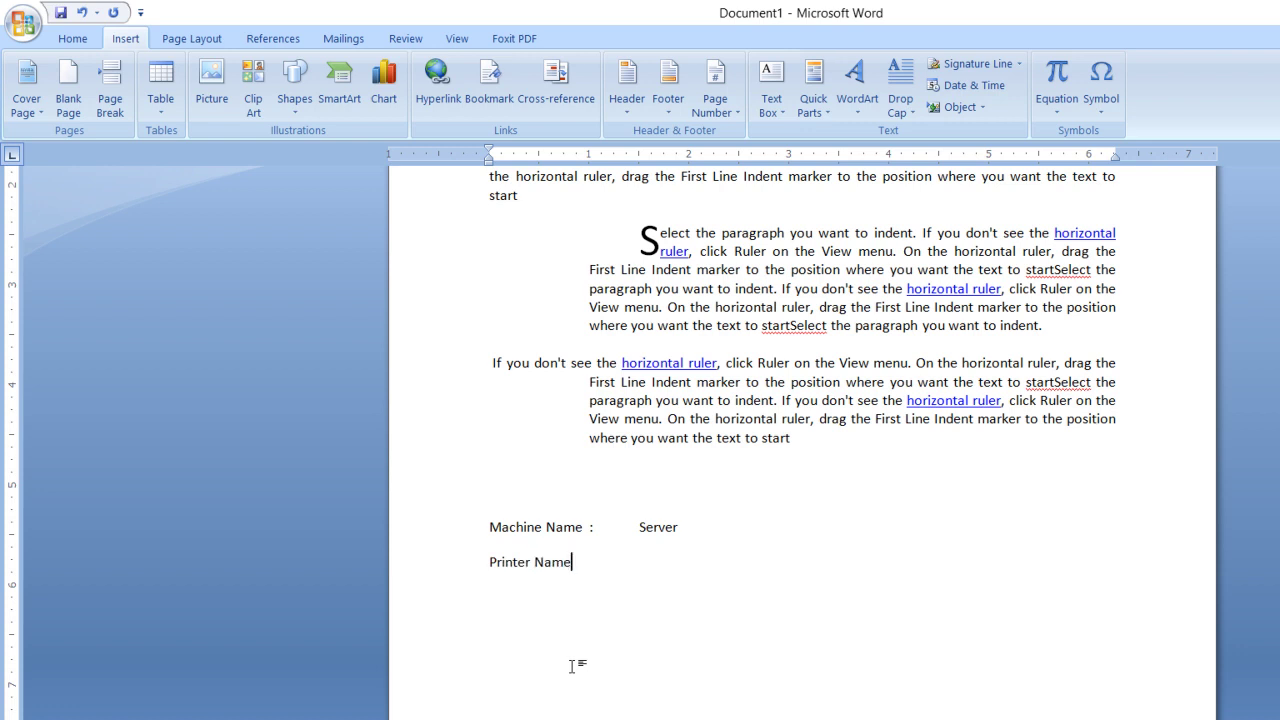
pyautogui.write(':\t')
pyautogui.write('hp')
pyautogui.write(' LaswerJet 1000 sr')
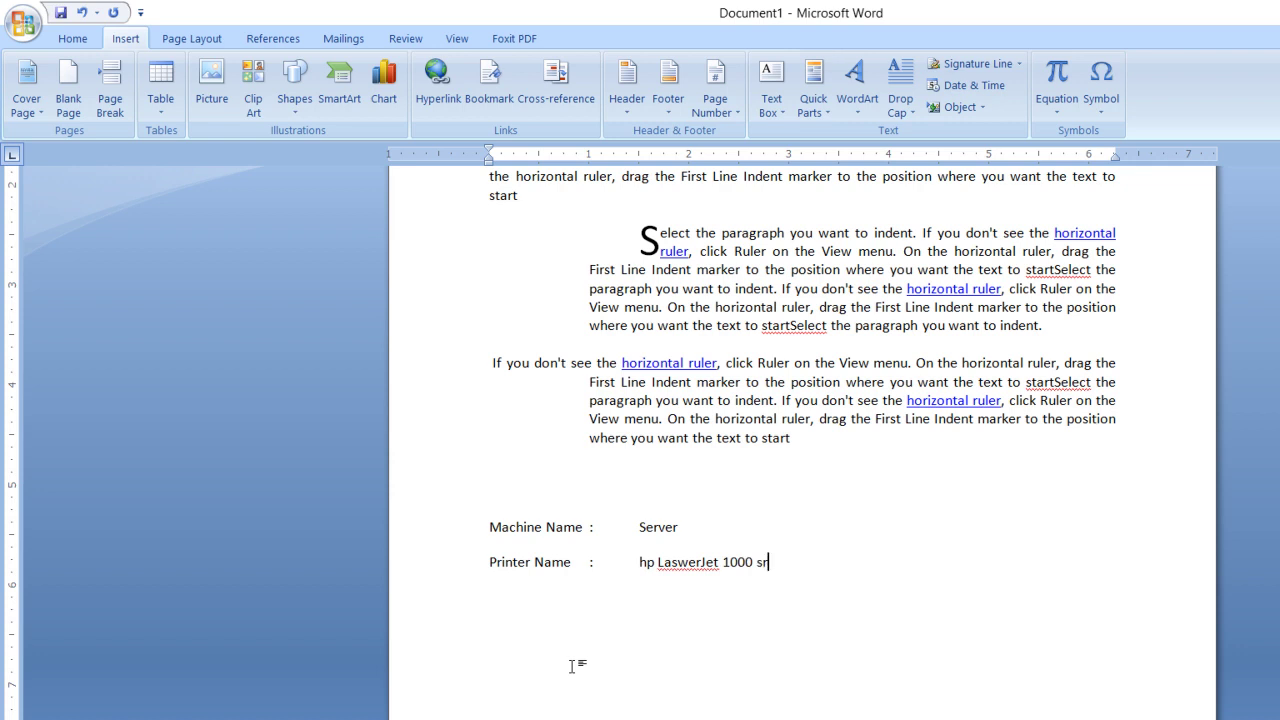
pyautogui.write('ies')
pyautogui.press('BackSpace')
pyautogui.press('BackSpace')
pyautogui.press('BackSpace')
pyautogui.press('BackSpace')
pyautogui.press('BackSpace')
pyautogui.press('BackSpace')
pyautogui.write('se')
pyautogui.write('ries')
pyautogui.press('Return')
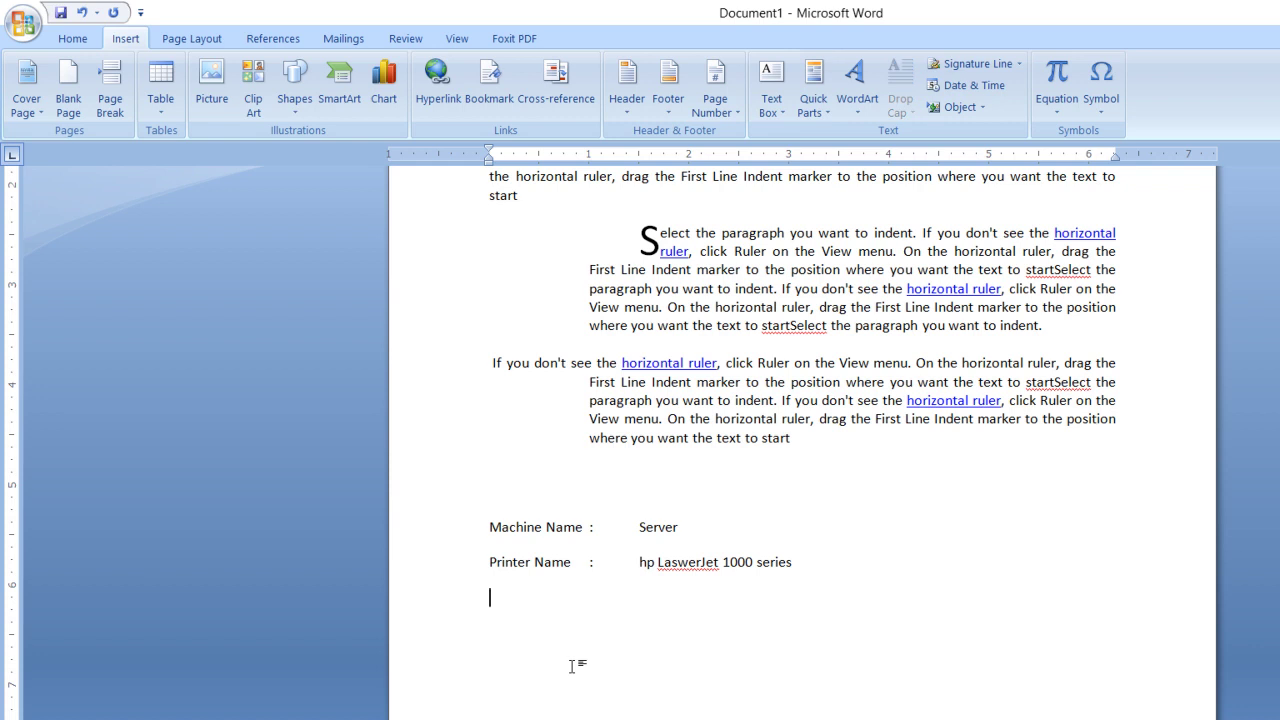
# Step: Add the tab-separated line Ports Name : USB 001
pyautogui.write('Ports')
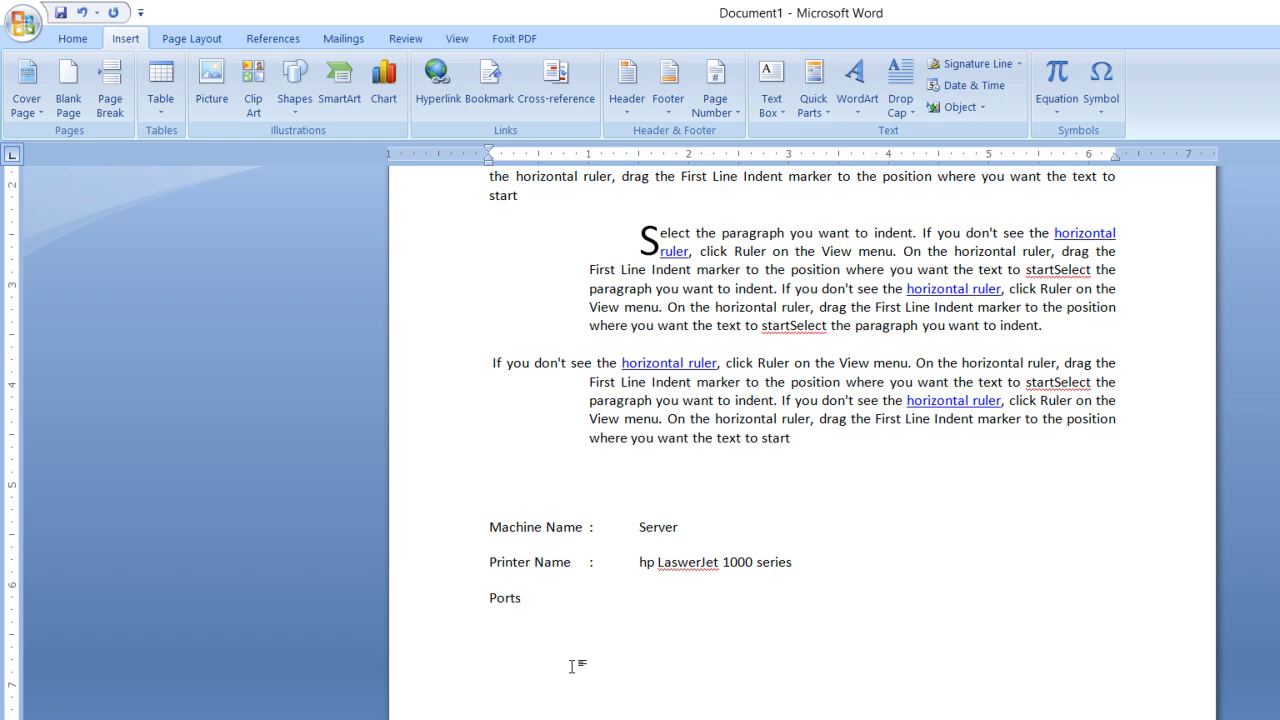
pyautogui.write(' Name')
pyautogui.press('Tab')
pyautogui.write(':')
pyautogui.press('Tab')
pyautogui.write('USB 001')
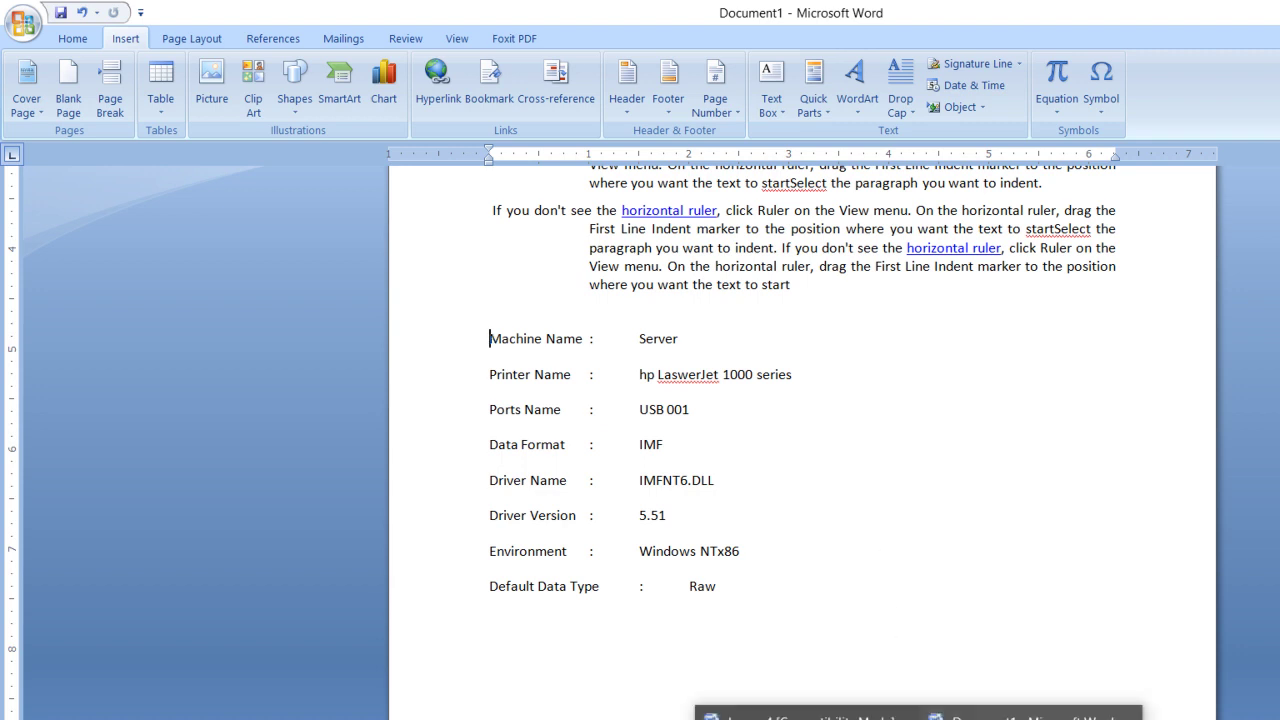
# Step: Check the lesson 4 reference, then set all printer detail lines to 14 pt
pyautogui.click(810, 712)
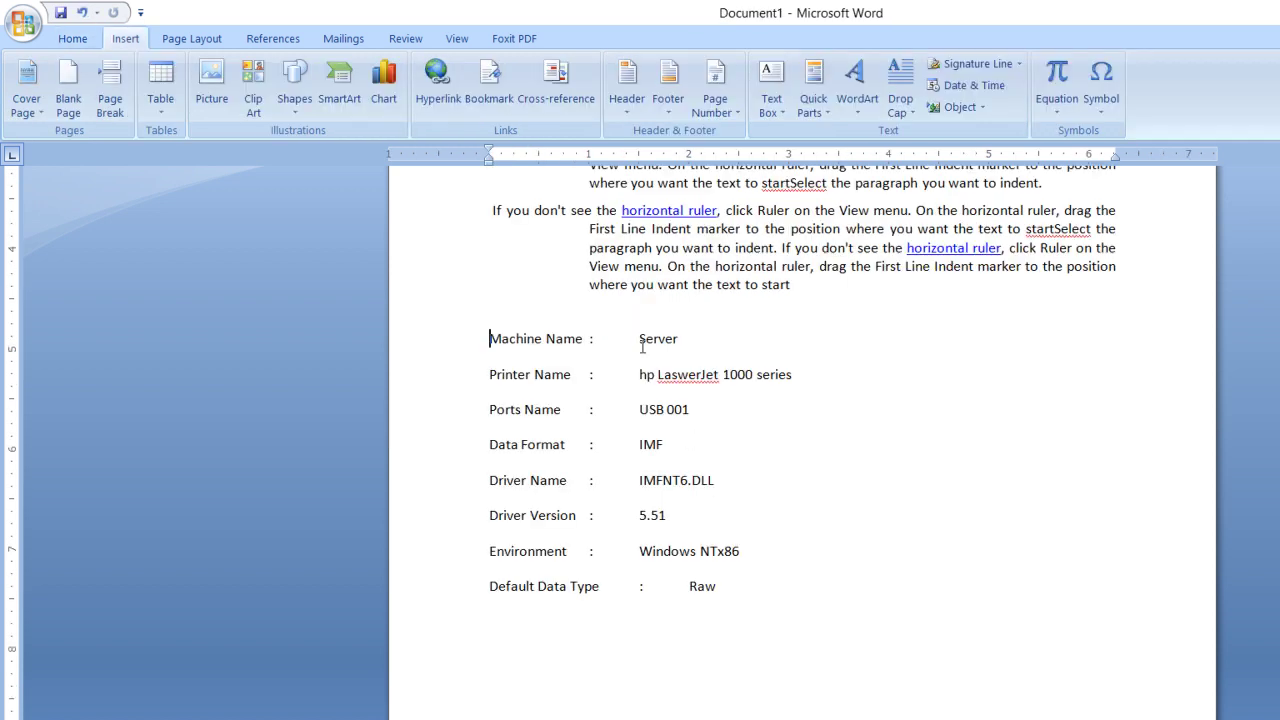
pyautogui.moveTo(490, 338)
pyautogui.mouseDown()
pyautogui.moveTo(634, 527)
pyautogui.moveTo(720, 592)
pyautogui.mouseUp()
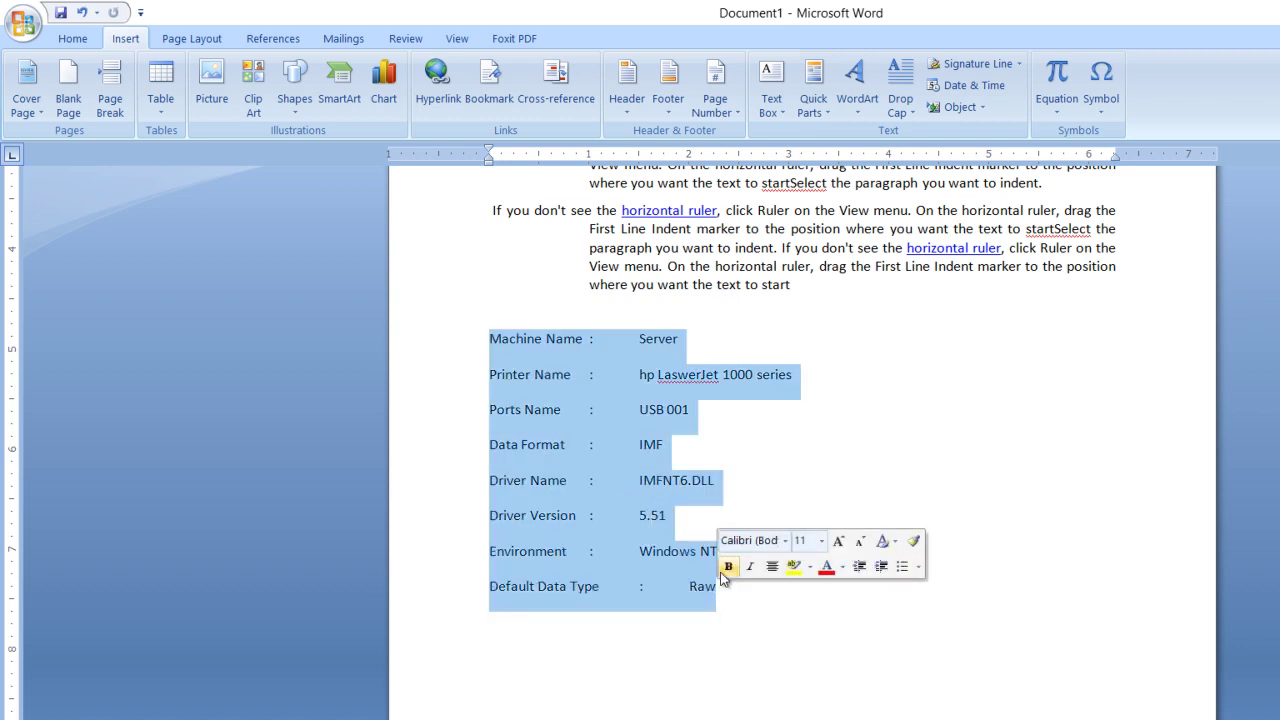
pyautogui.click(73, 38)
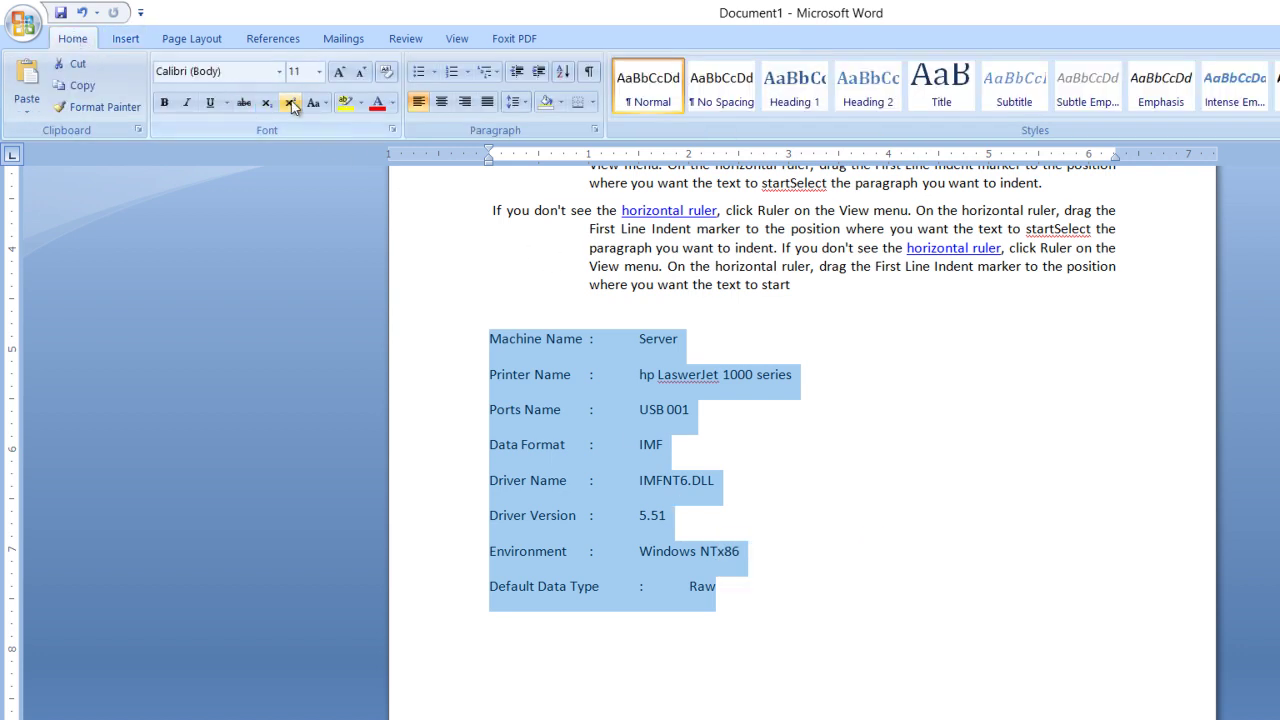
pyautogui.click(317, 72)
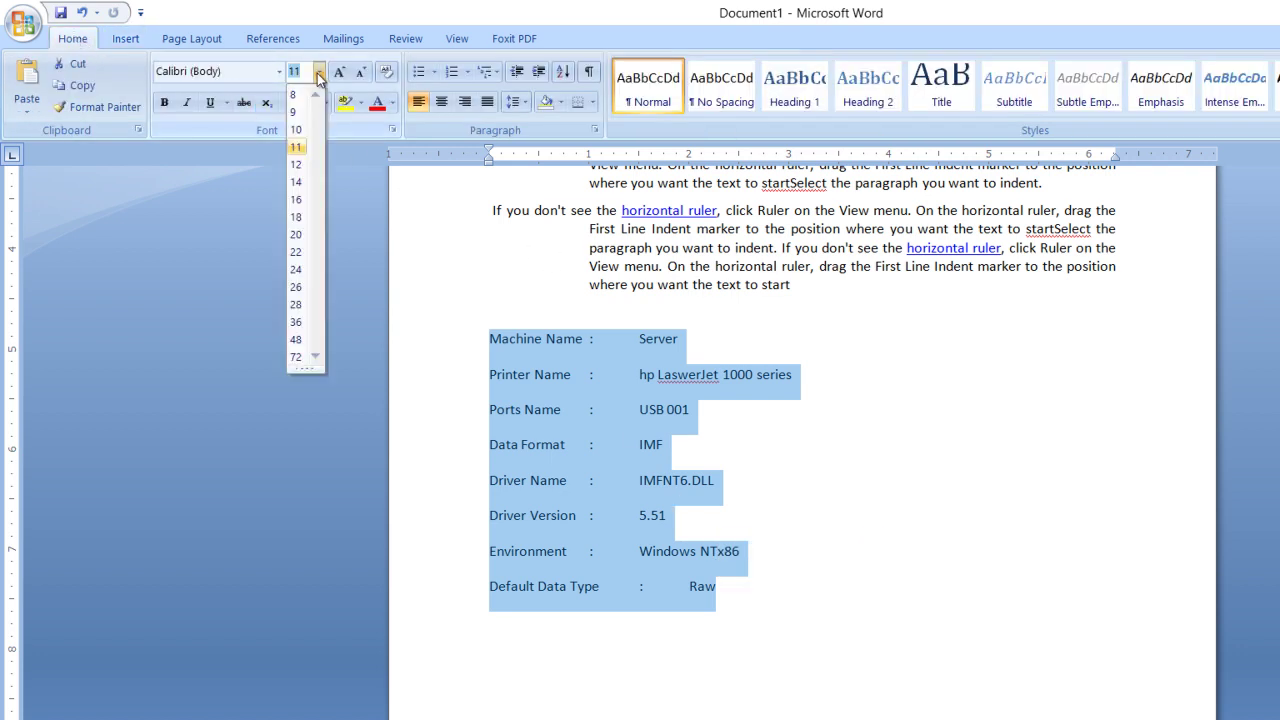
pyautogui.click(300, 188)
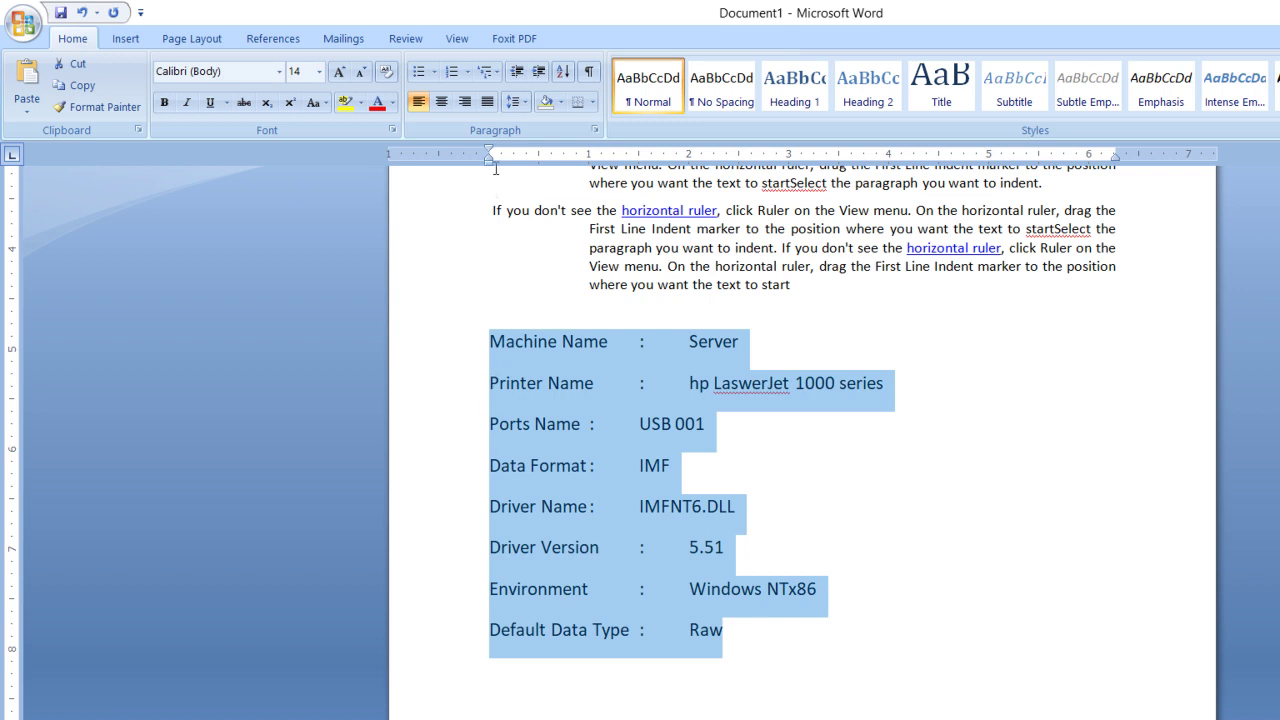
# Step: Drag the ruler's indent marker to move the selected printer details in from the margin
pyautogui.moveTo(488, 163); pyautogui.dragTo(571, 181)
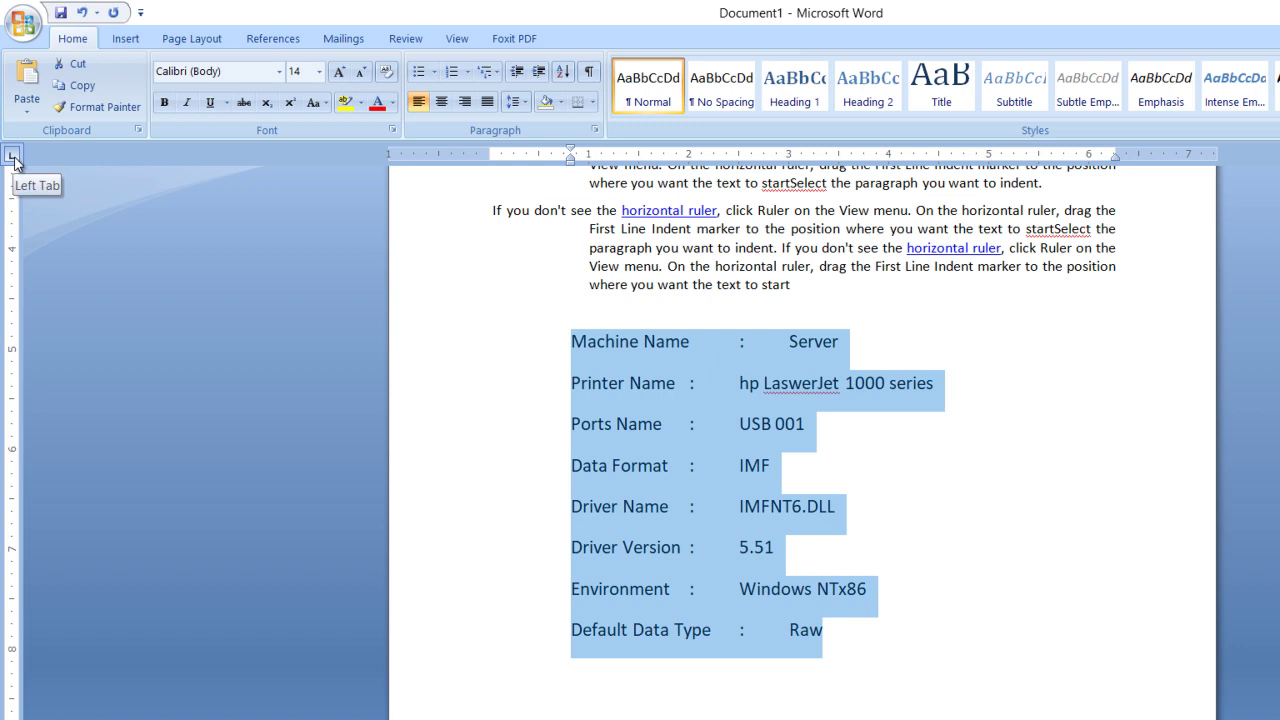
# Step: Pick a tab stop type and set ruler tab stops so colons and values form columns
pyautogui.click(14, 160)
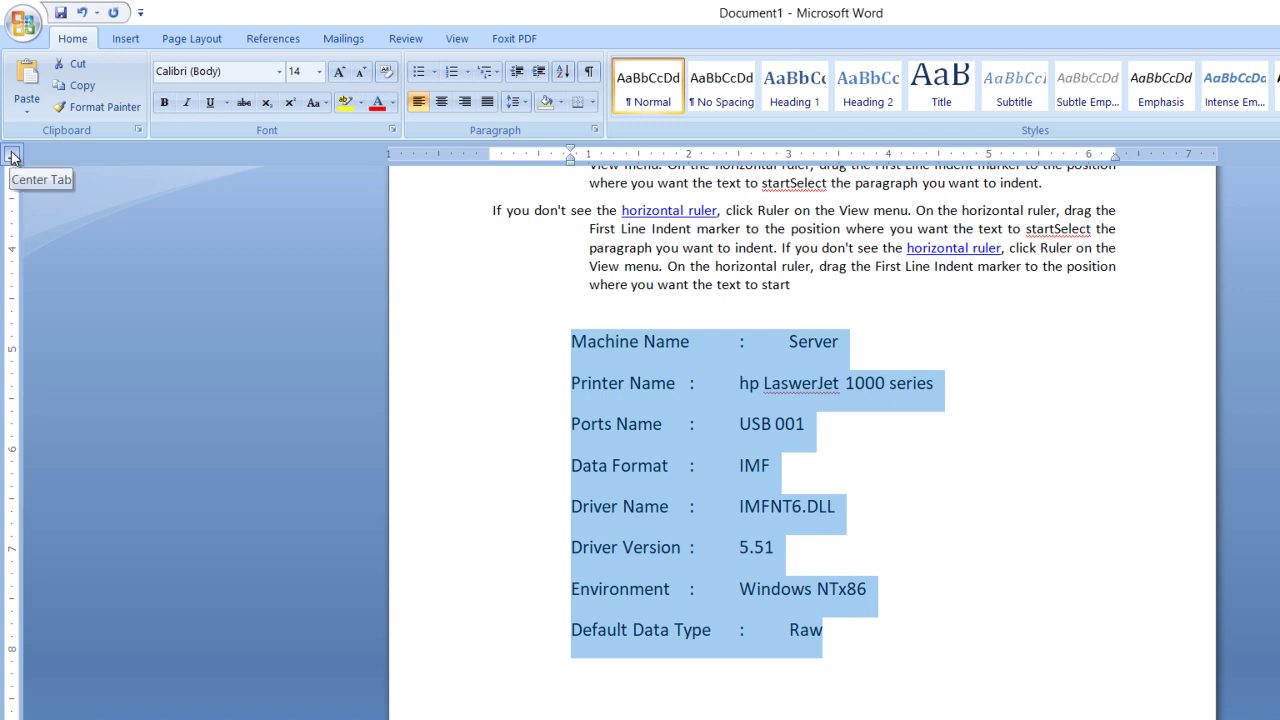
pyautogui.click(12, 157)
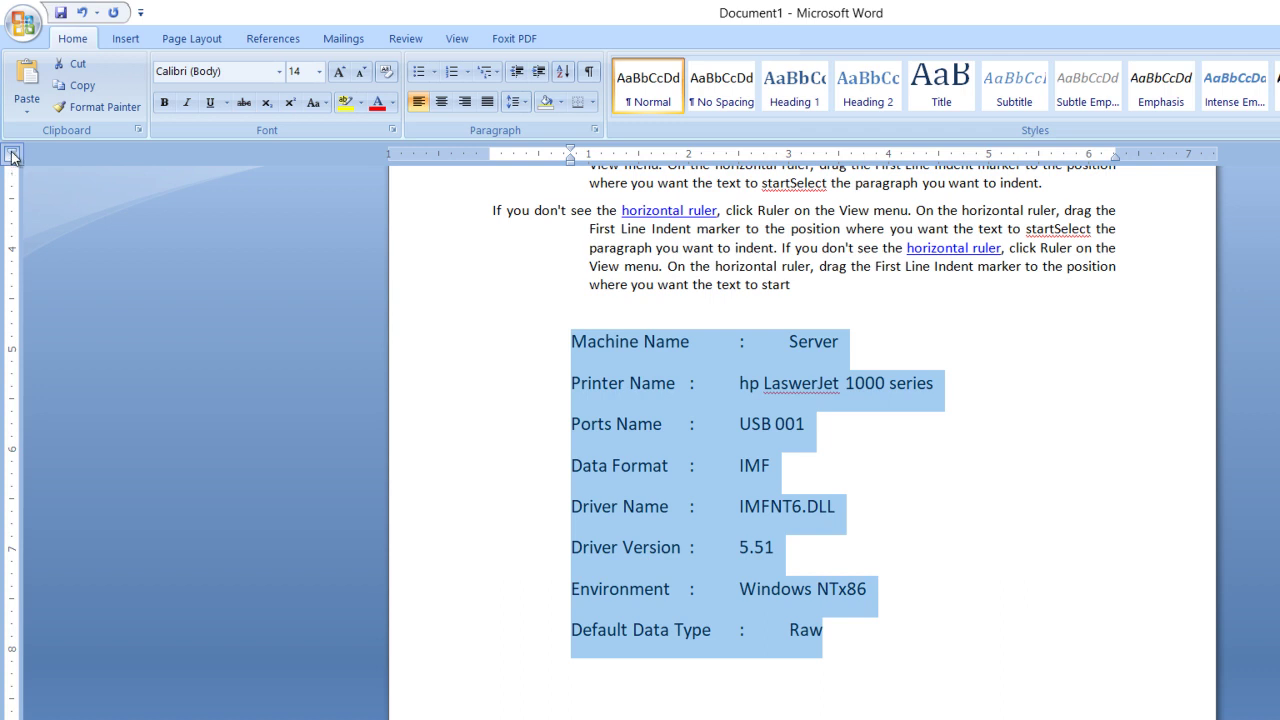
pyautogui.click(12, 160)
pyautogui.click(789, 157)
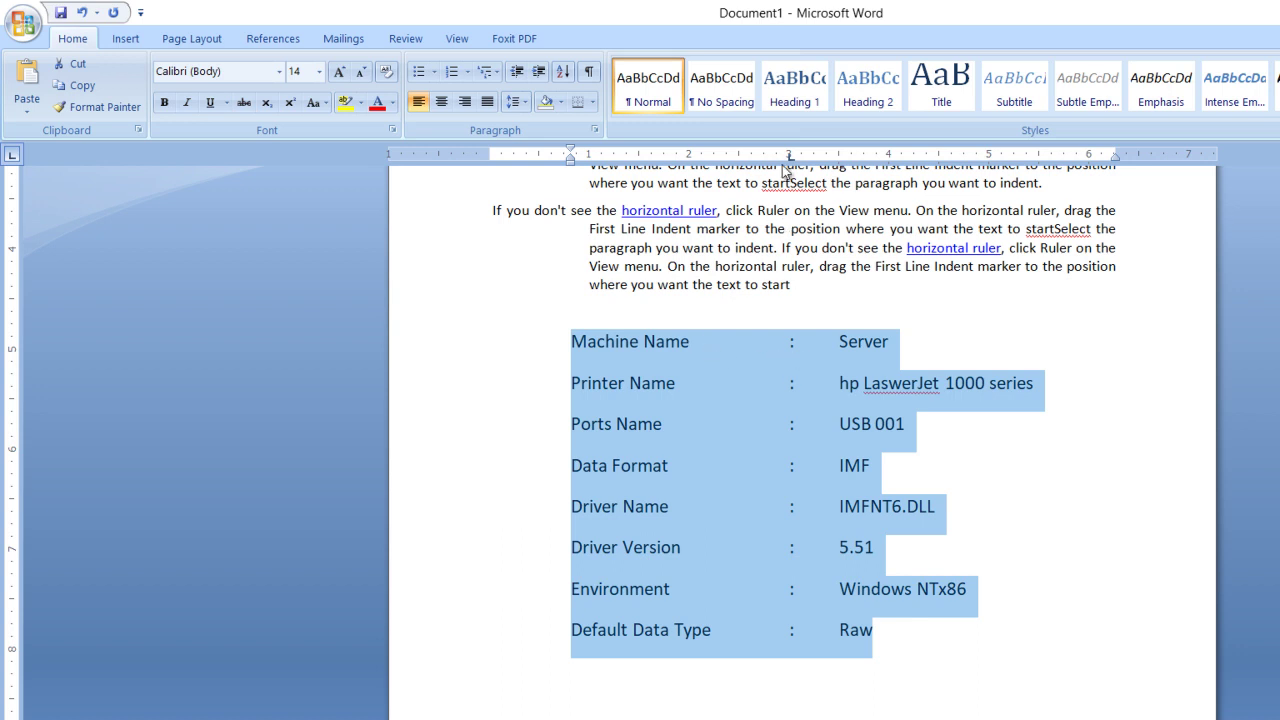
pyautogui.click(872, 155)
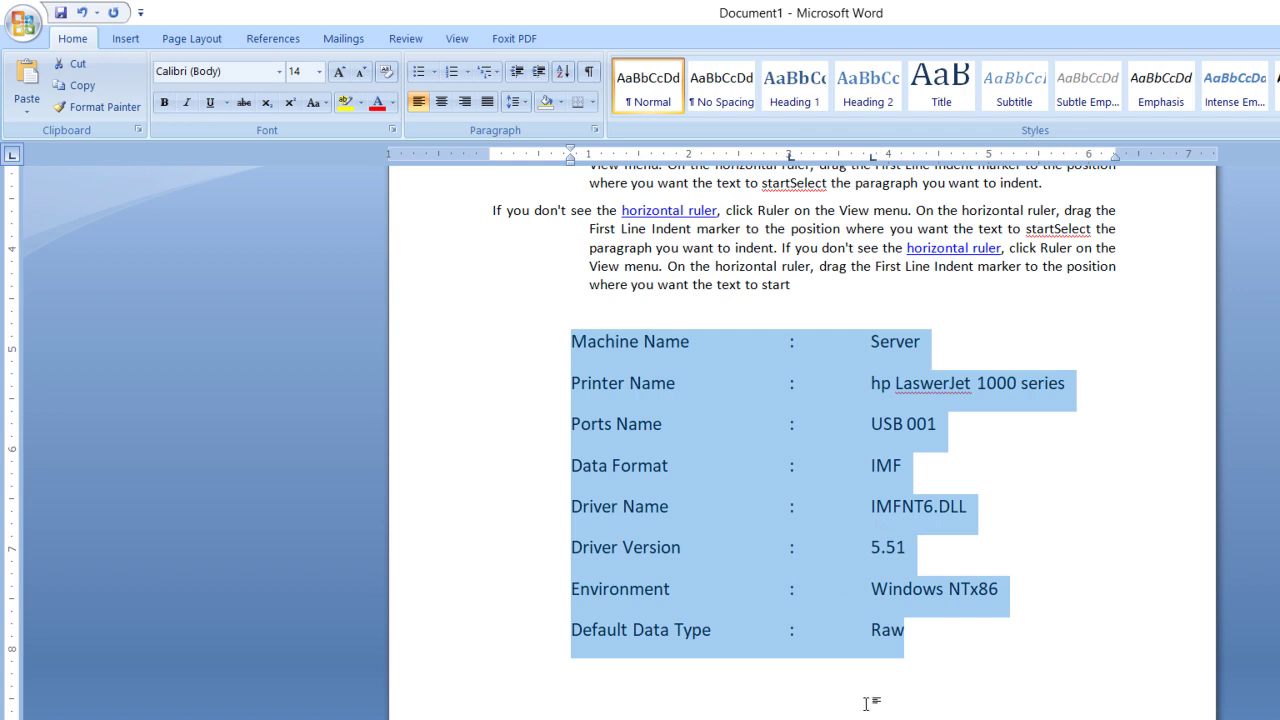
pyautogui.click(862, 672)
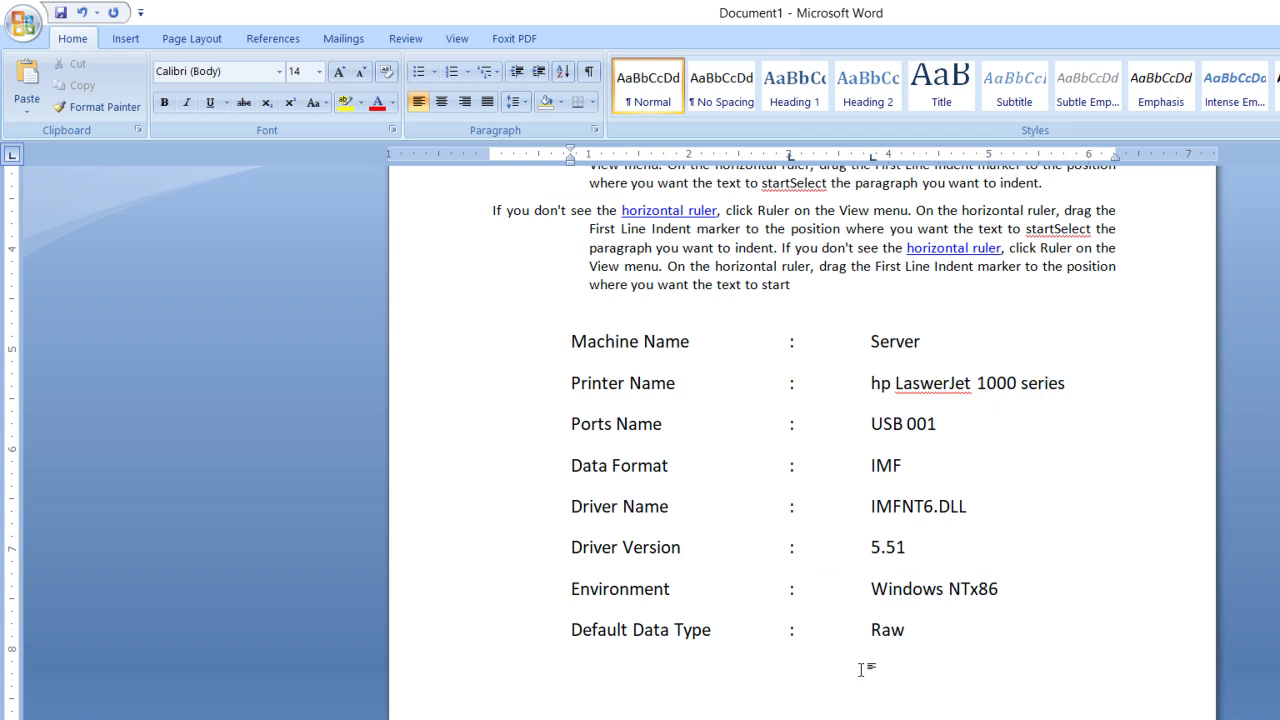
# Step: Set the printer details to 1.0 line spacing, then bring up the lesson 4 reference
pyautogui.scroll(-2, 857, 655)
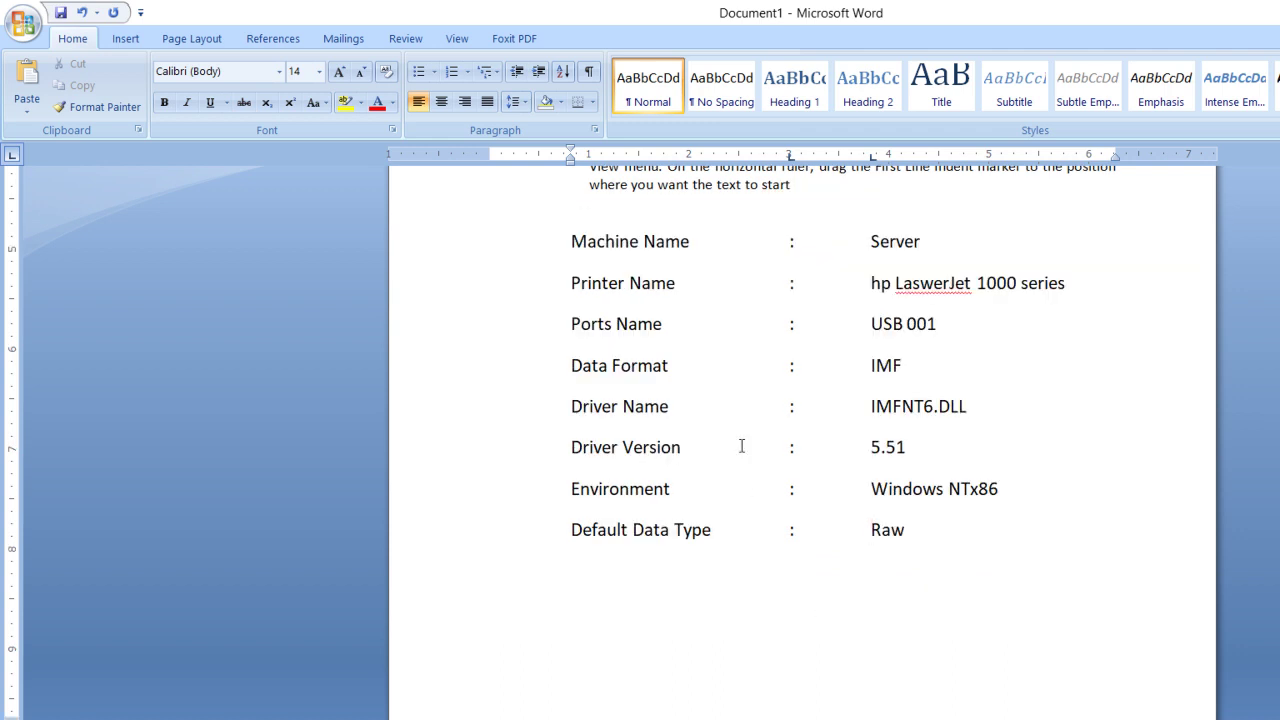
pyautogui.moveTo(570, 241)
pyautogui.mouseDown()
pyautogui.moveTo(731, 552)
pyautogui.moveTo(963, 530)
pyautogui.mouseUp()
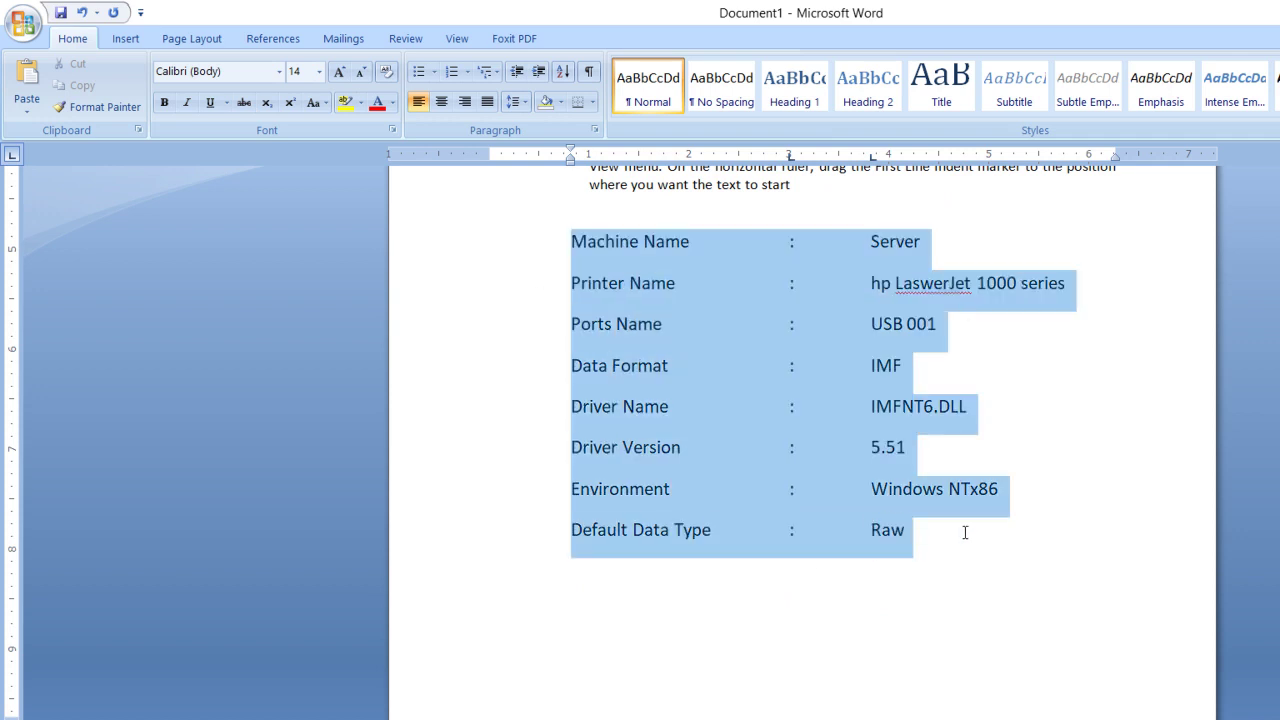
pyautogui.click(524, 102)
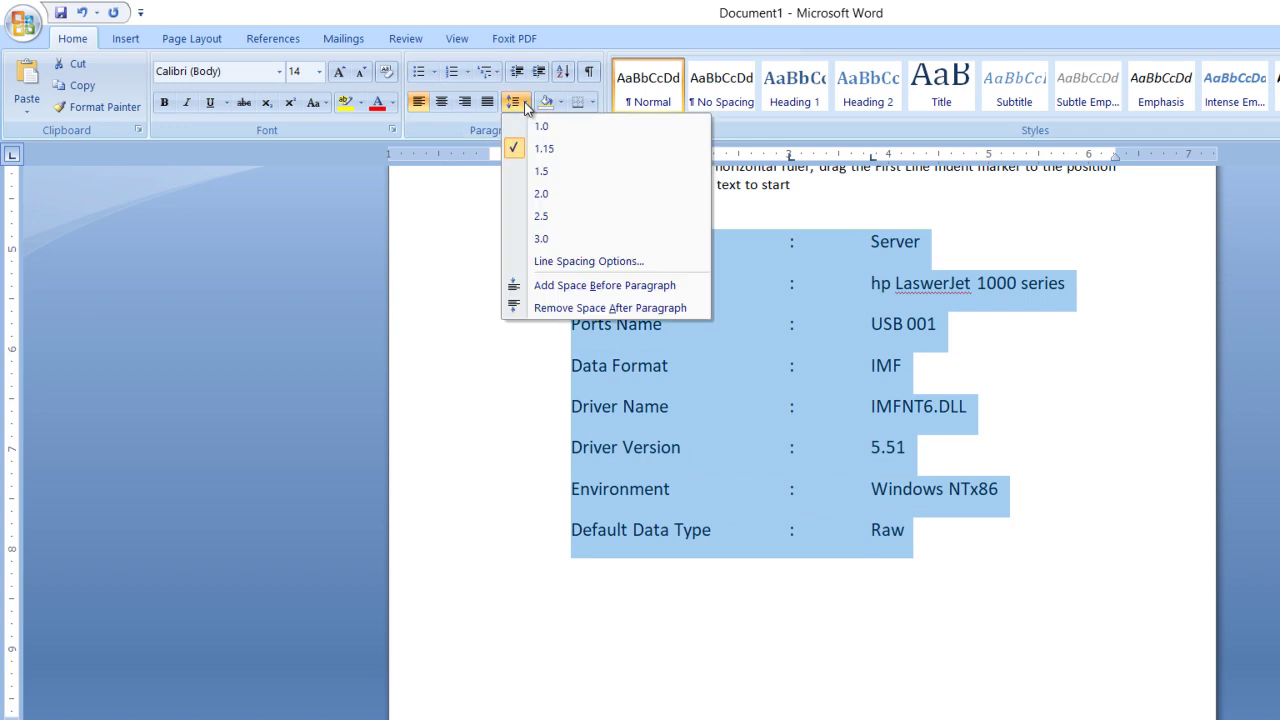
pyautogui.click(542, 126)
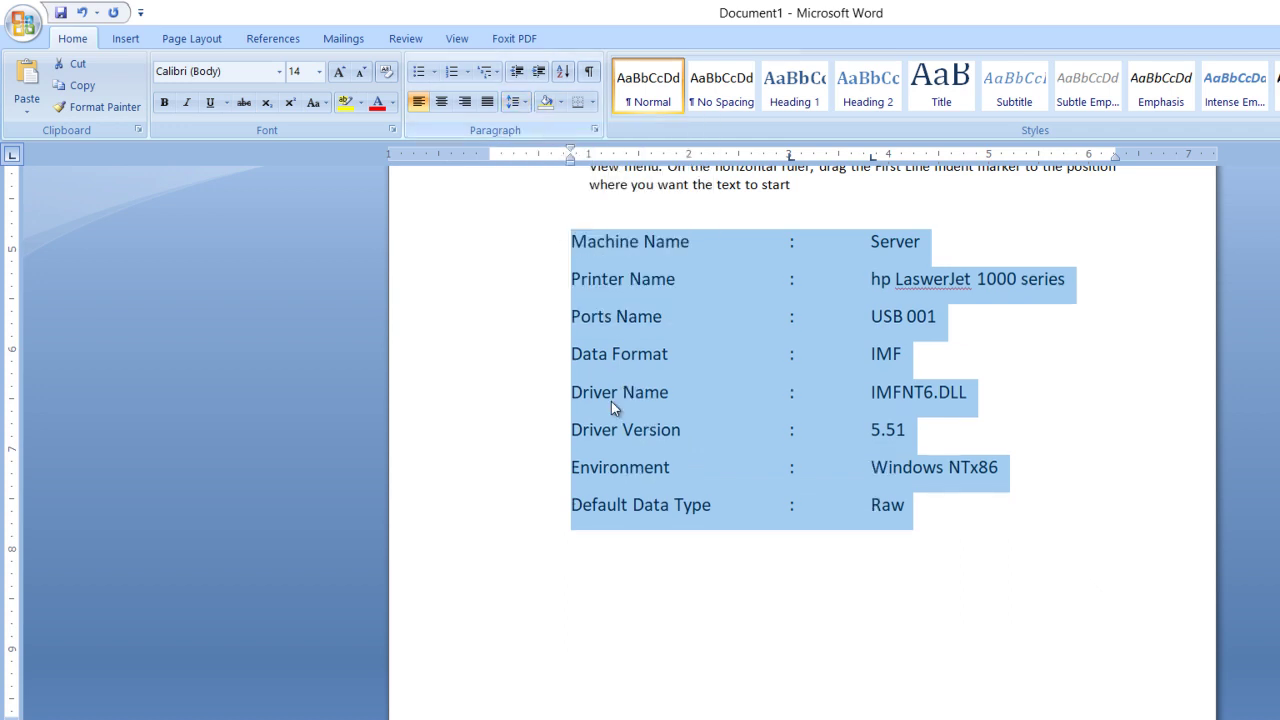
pyautogui.click(871, 562)
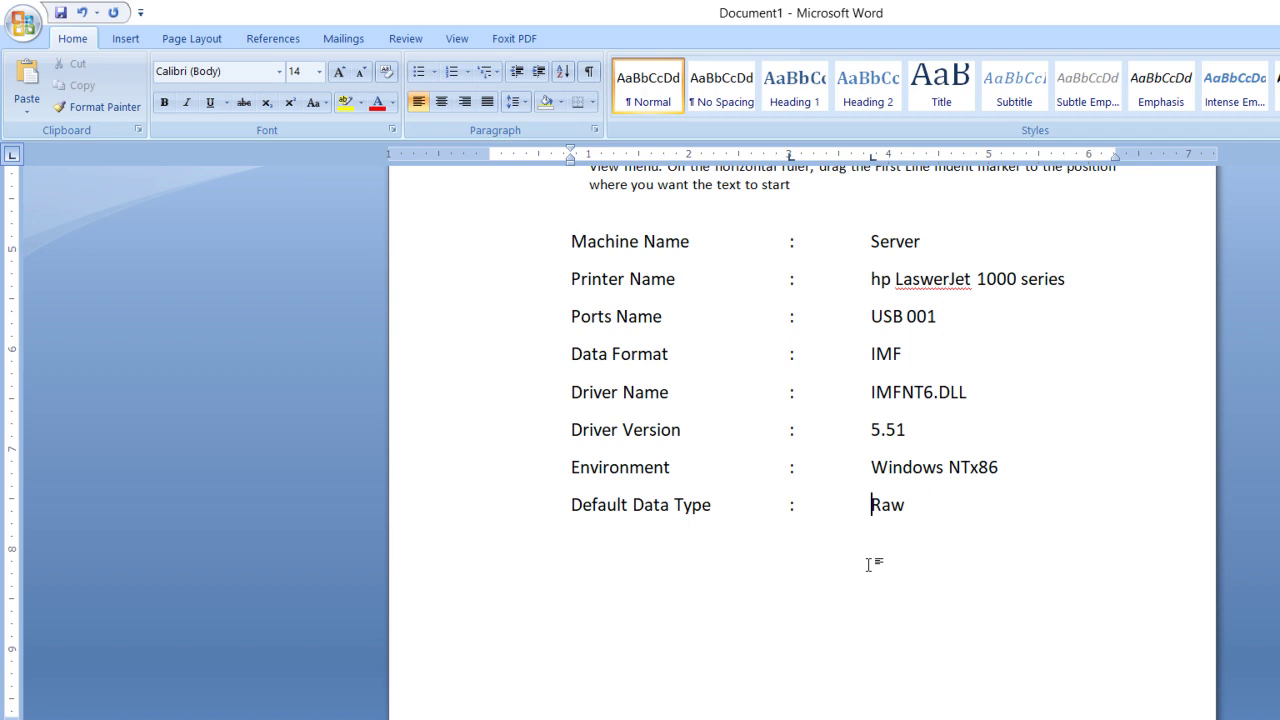
pyautogui.click(923, 523)
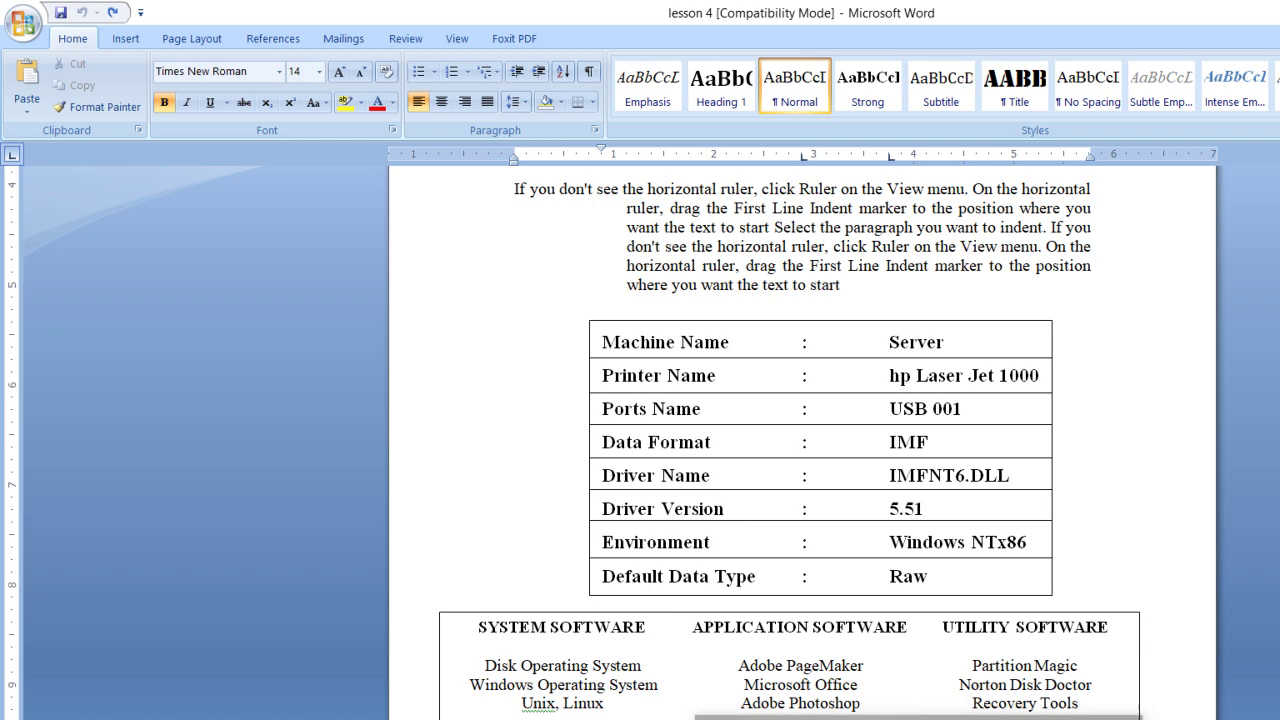
# Step: Back in Document1, draw a rectangle around the printer details and set it to No Fill
pyautogui.click(1030, 716)
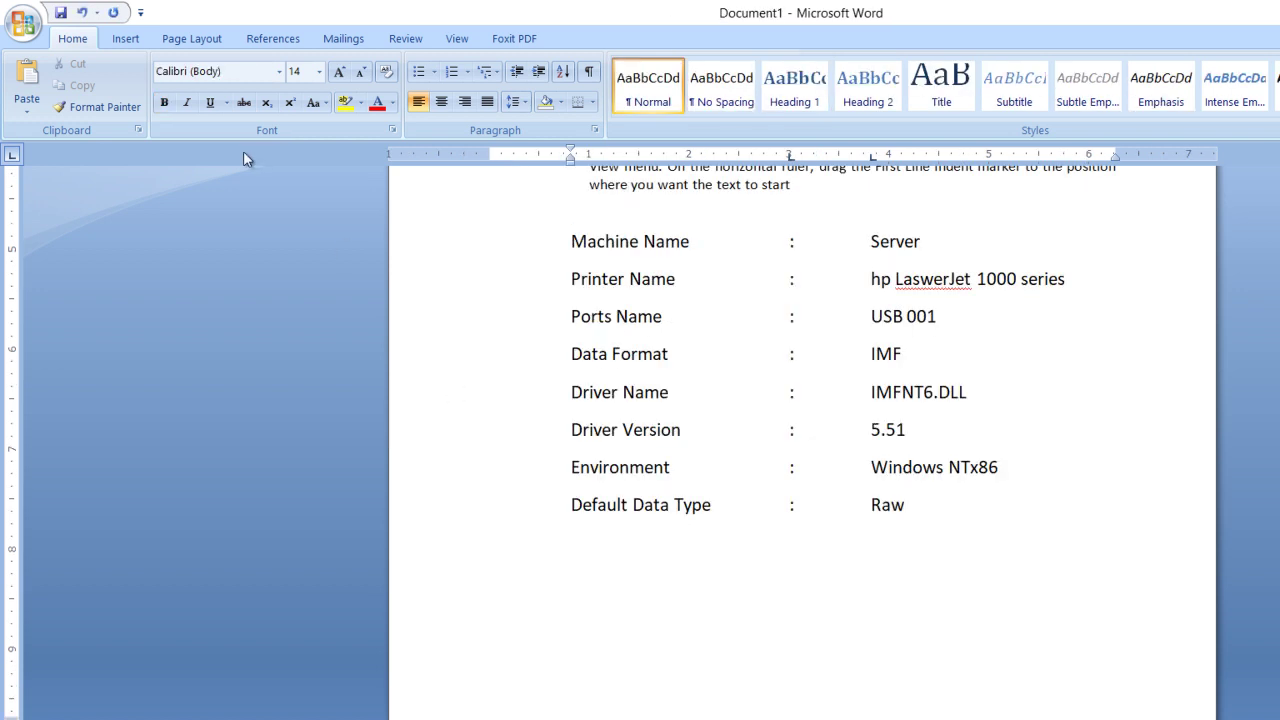
pyautogui.click(125, 38)
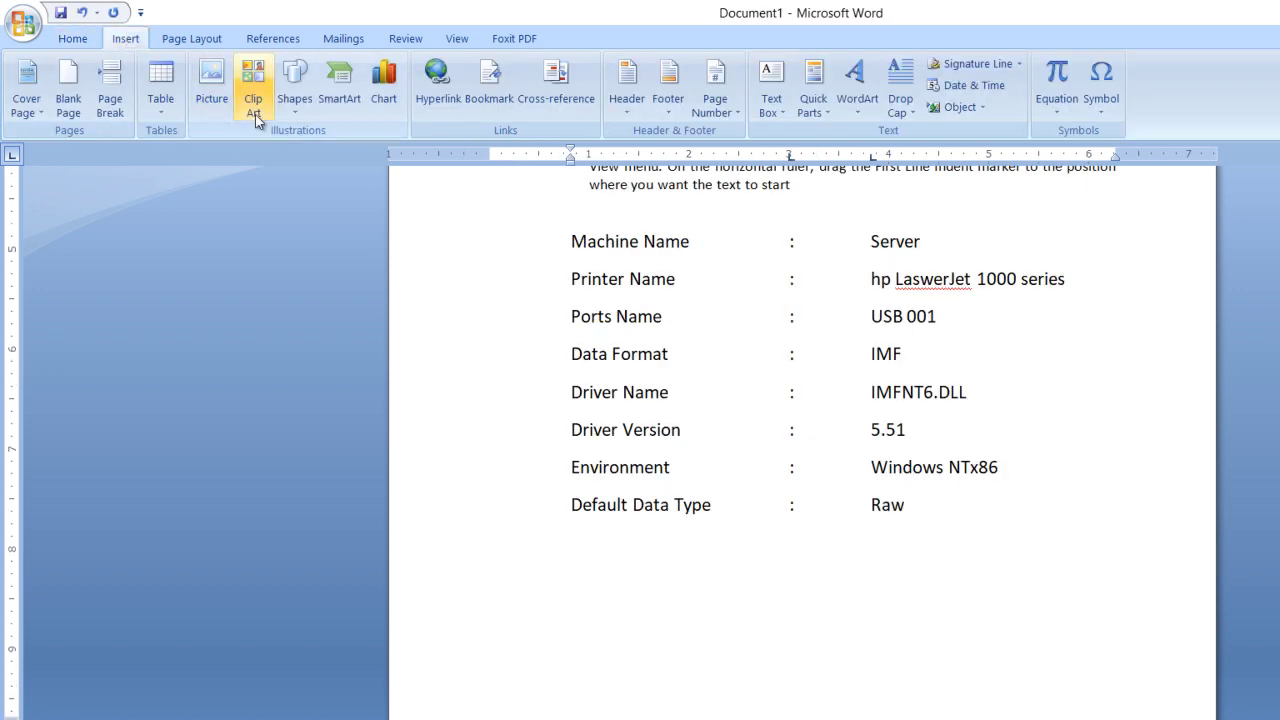
pyautogui.click(298, 112)
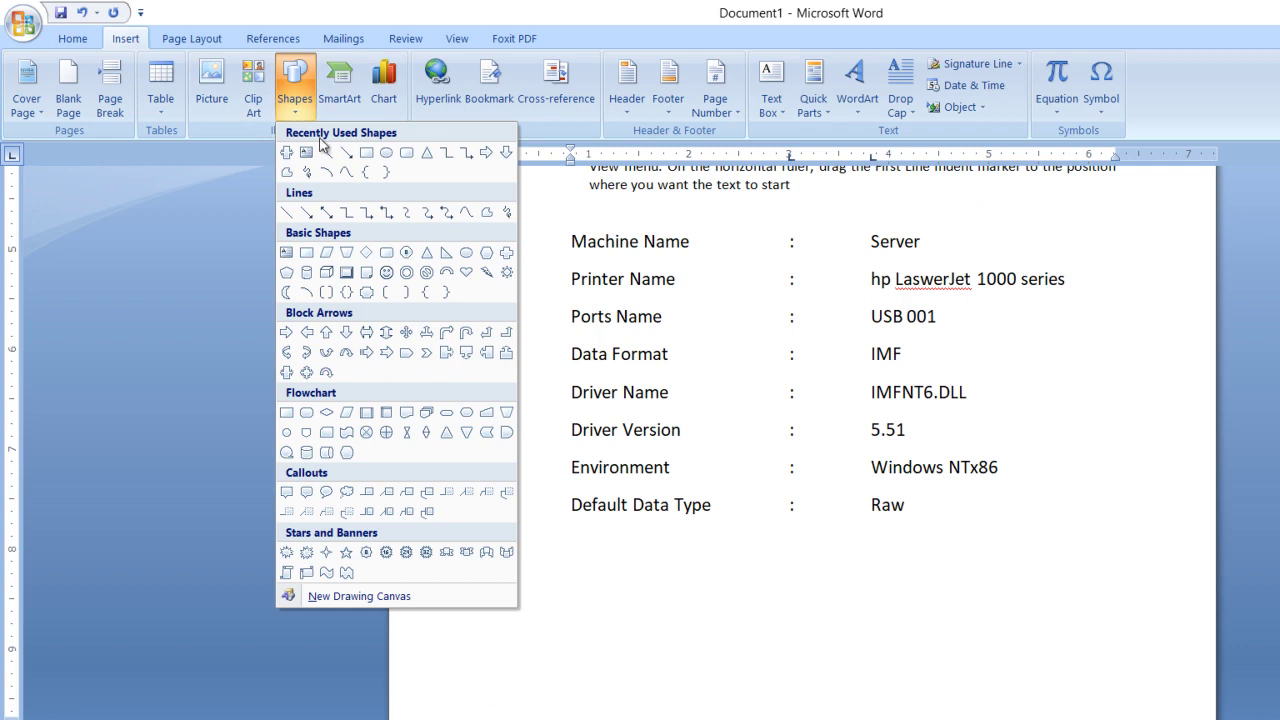
pyautogui.click(368, 153)
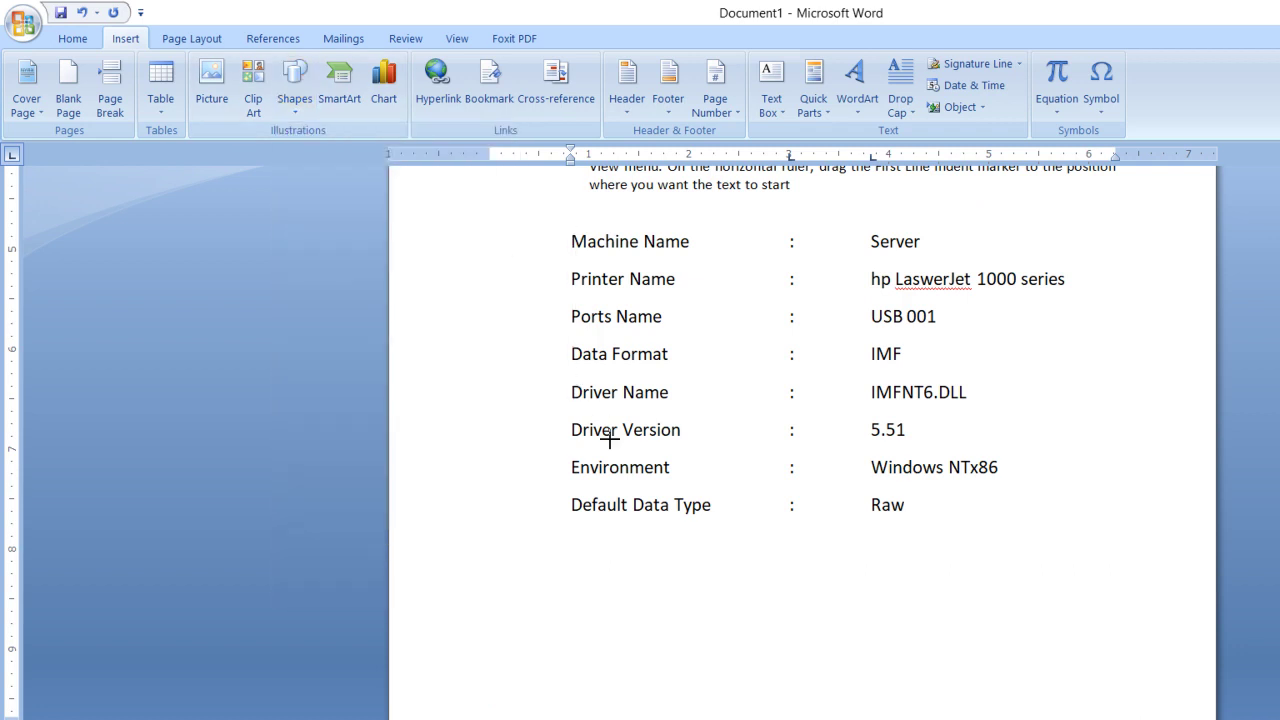
pyautogui.moveTo(633, 495); pyautogui.dragTo(1100, 527)
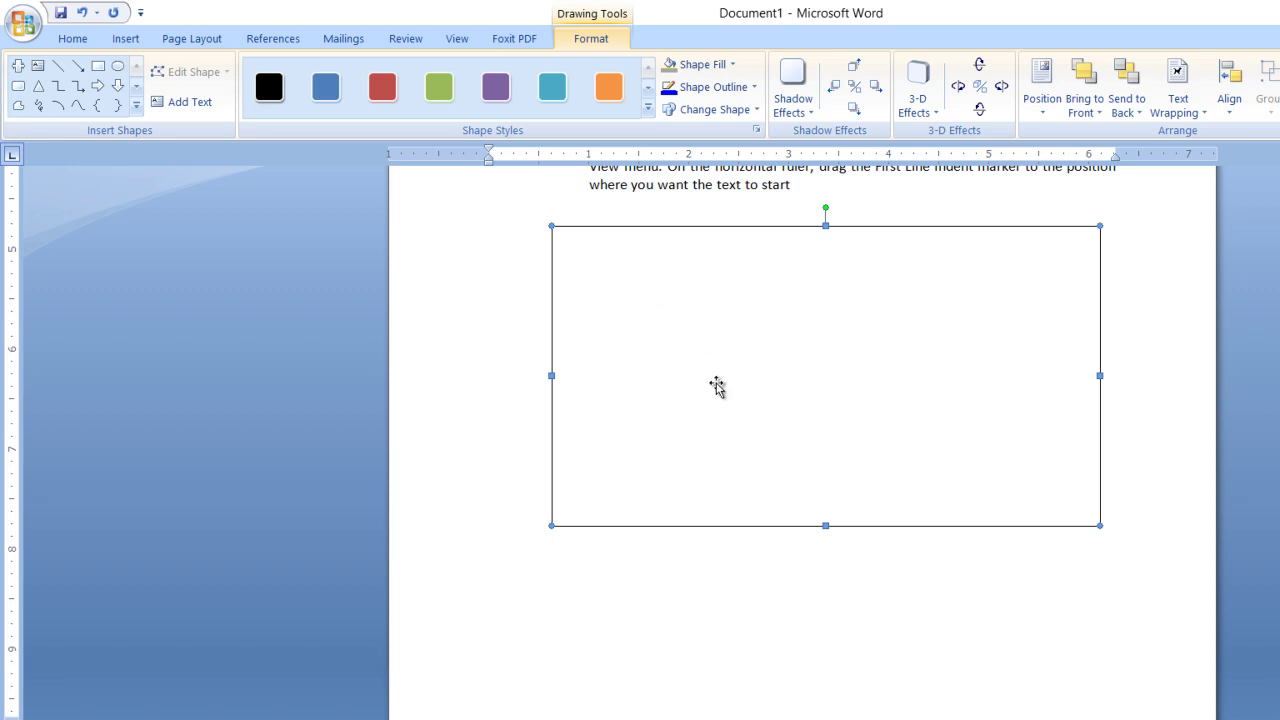
pyautogui.click(731, 66)
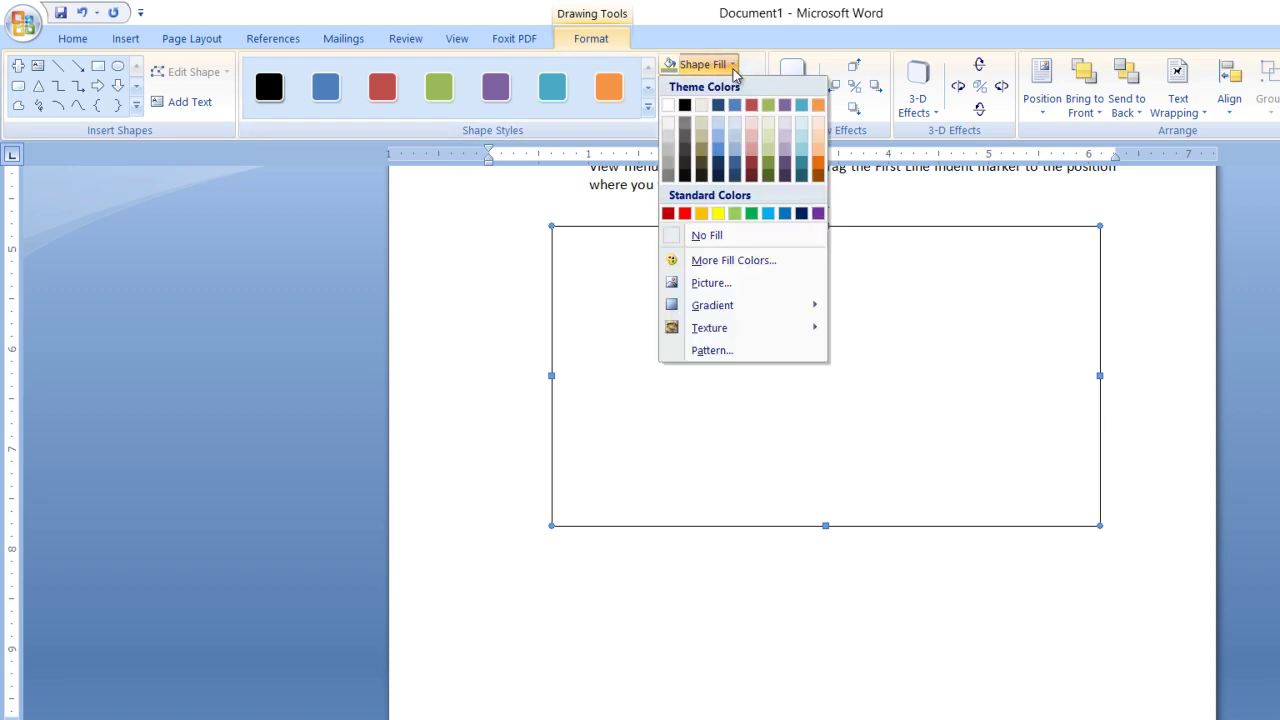
pyautogui.click(741, 237)
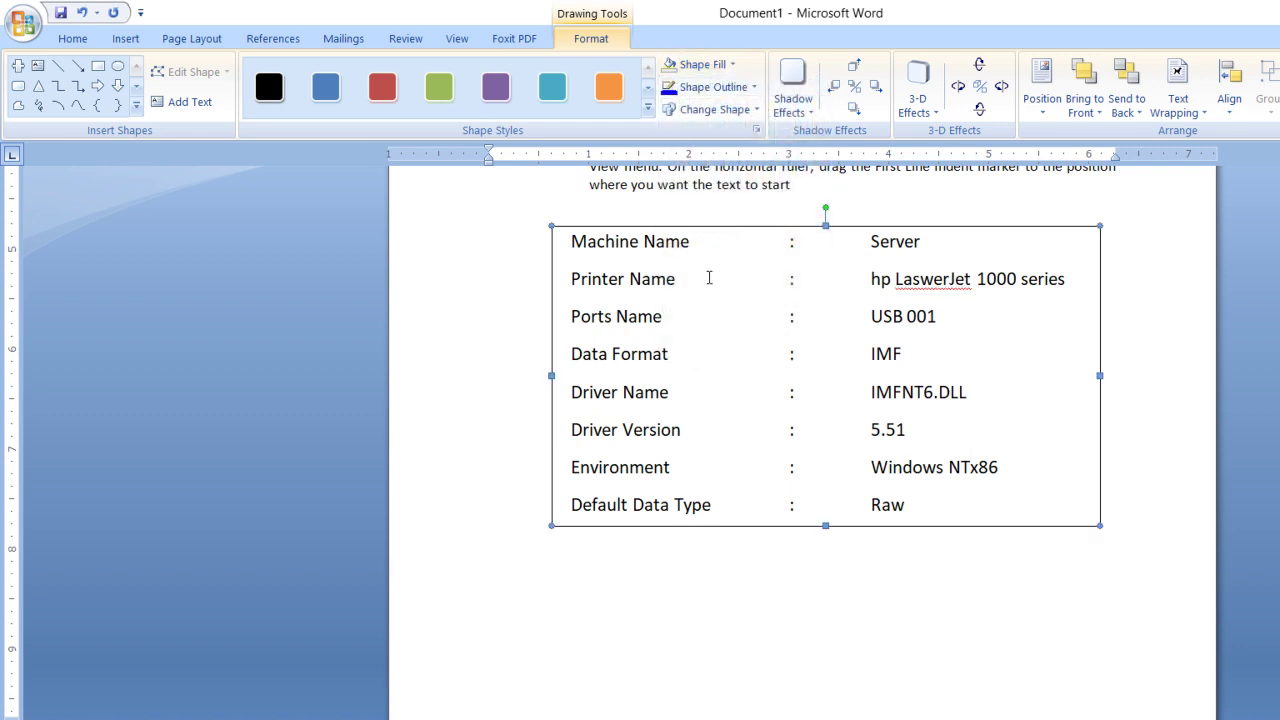
# Step: Pick the straight Line shape from the Insert Shapes gallery
pyautogui.click(125, 38)
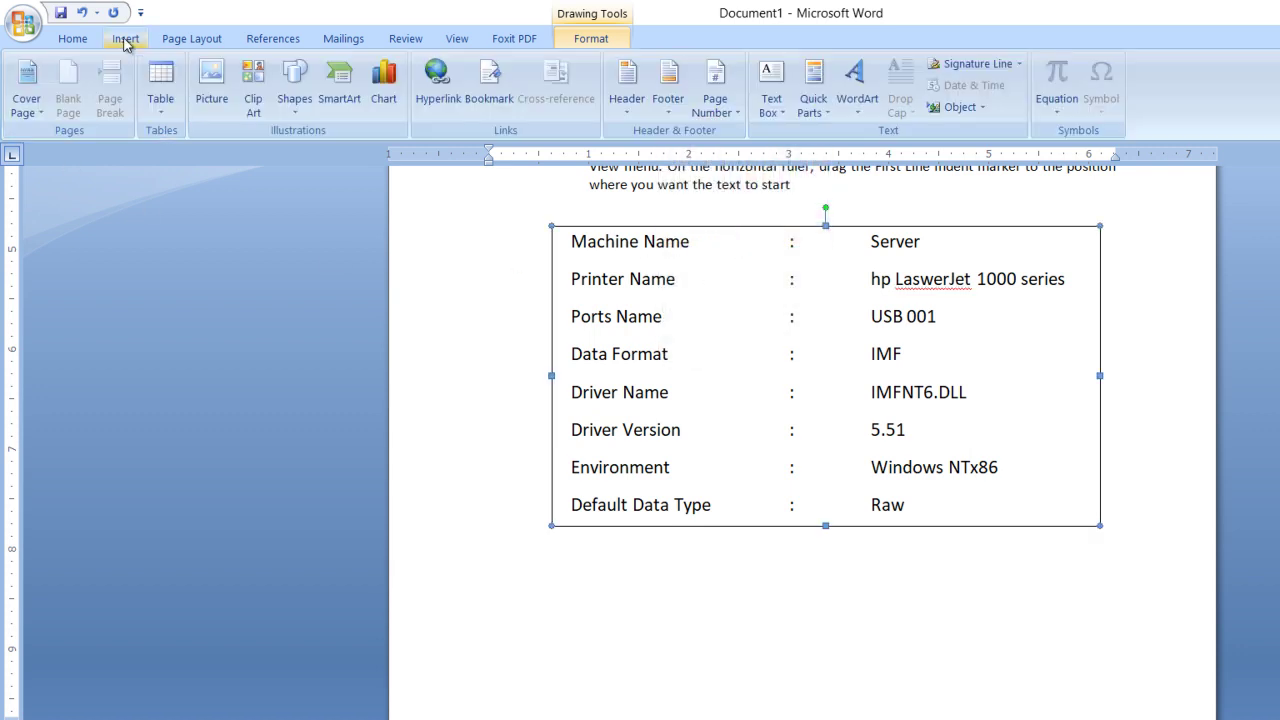
pyautogui.click(290, 112)
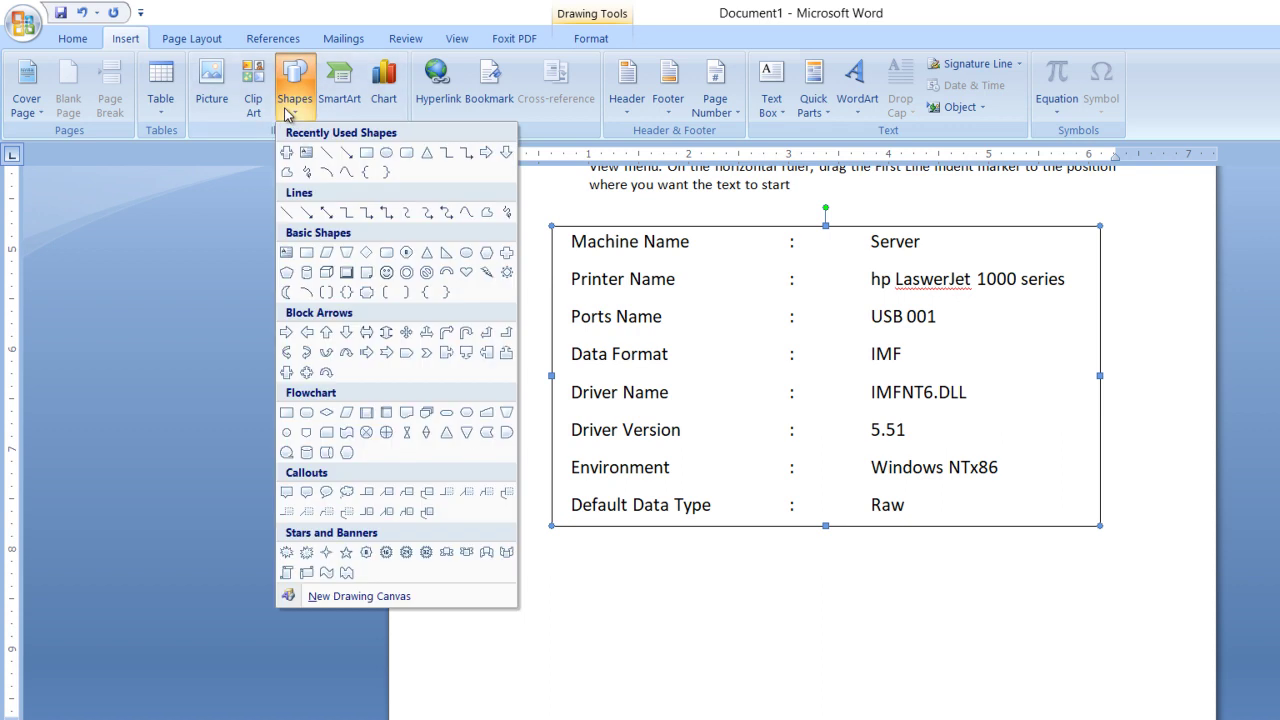
pyautogui.click(328, 154)
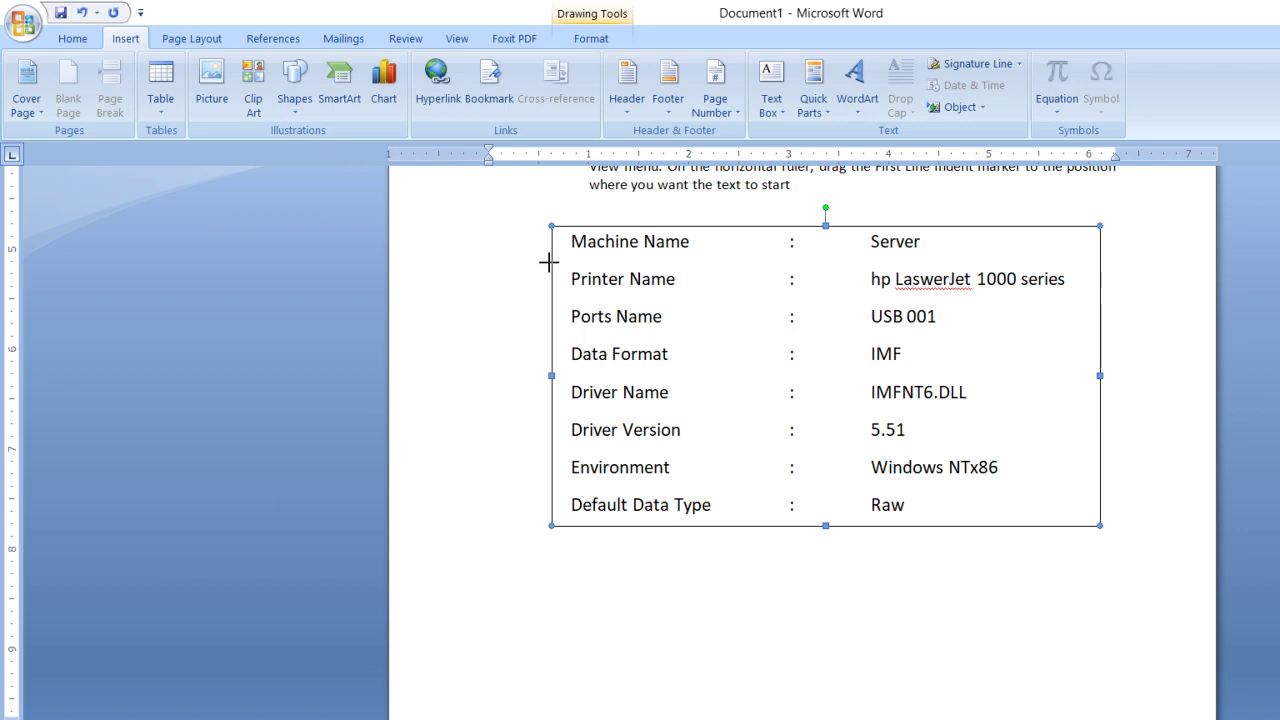
# Step: Draw a horizontal line across the box under the Machine Name row
pyautogui.moveTo(550, 262); pyautogui.dragTo(960, 272)
pyautogui.moveTo(960, 272); pyautogui.dragTo(1101, 276)
pyautogui.moveTo(1101, 276); pyautogui.dragTo(1103, 277)
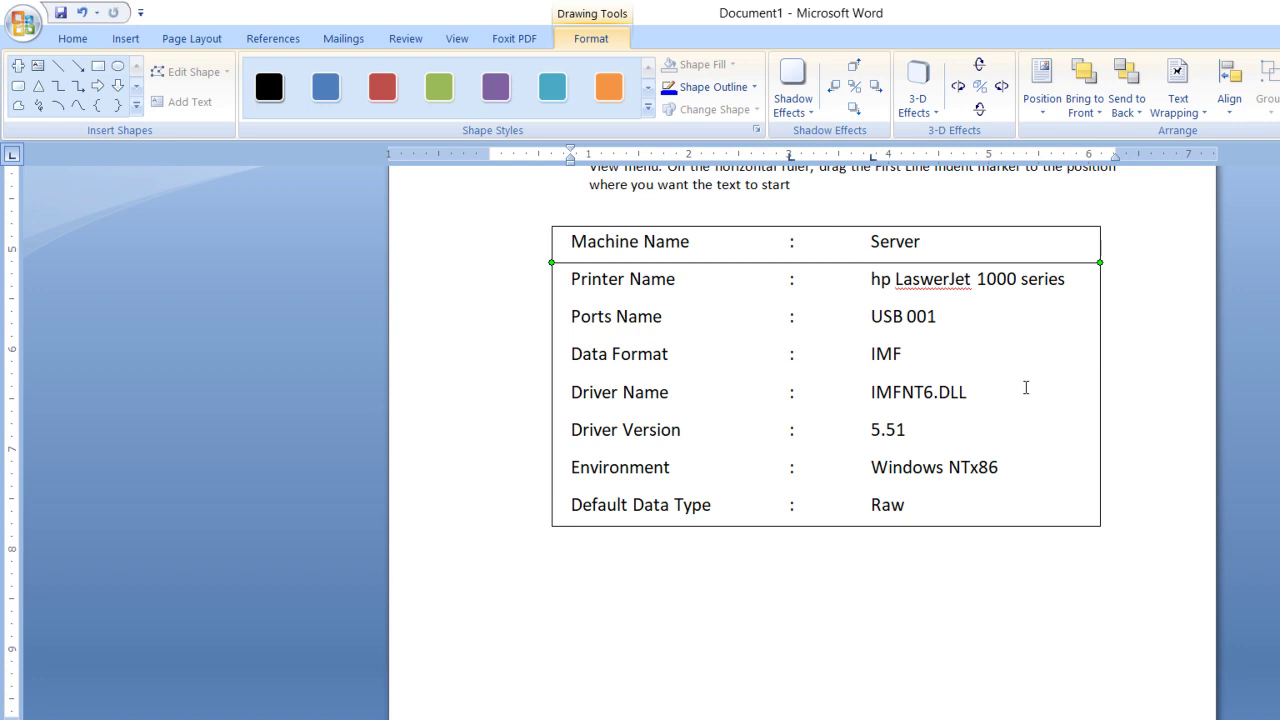
# Step: Duplicate the line and position copies under the Printer Name and Ports Name rows
pyautogui.hotkey('ctrl', 'v')
pyautogui.press('Down')
pyautogui.press('Down')
pyautogui.press('Down')
pyautogui.press('Left')
pyautogui.press('Left')
pyautogui.press('Left')
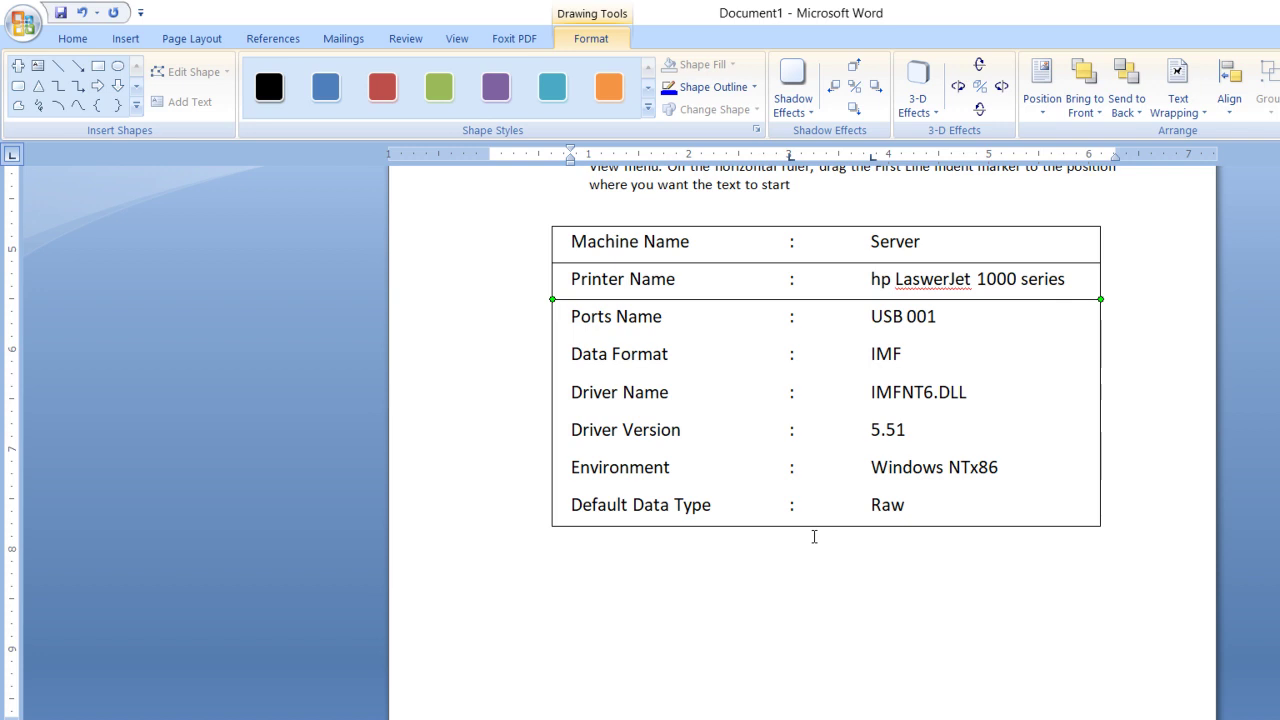
pyautogui.press('Right')
pyautogui.press('Down')
pyautogui.press('Down')
pyautogui.press('Down')
pyautogui.press('Left')
pyautogui.press('Left')
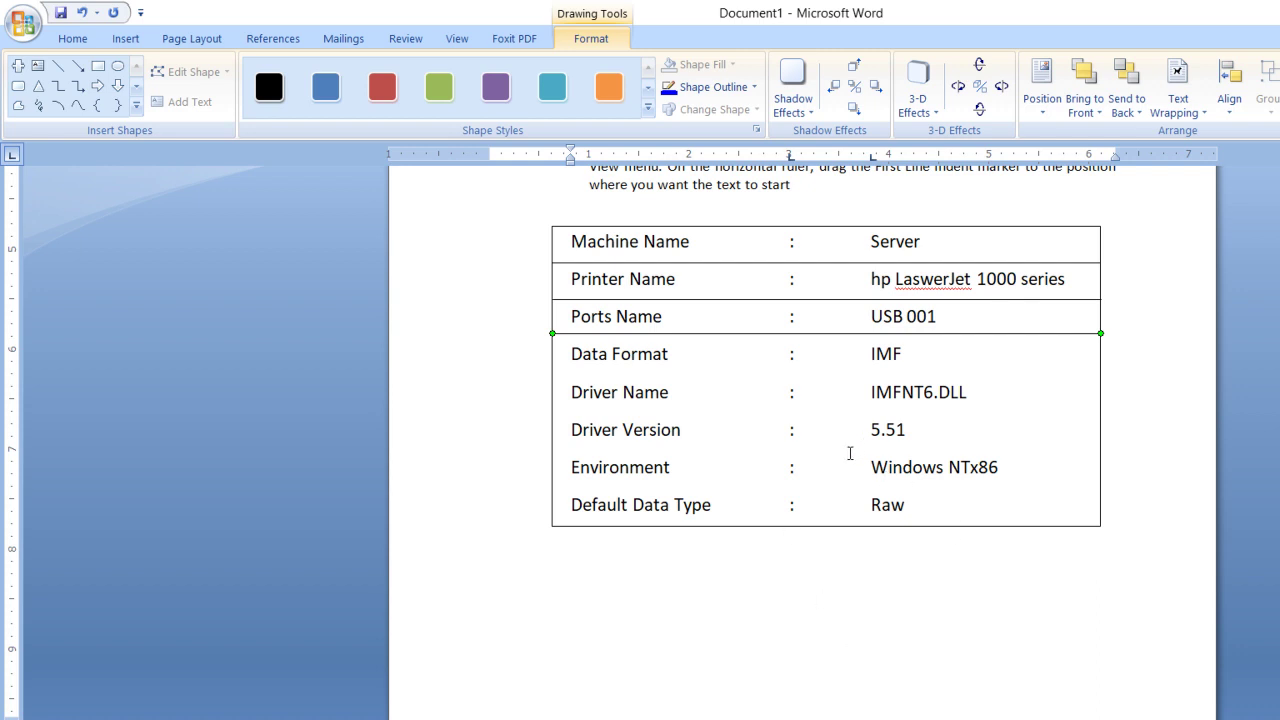
# Step: Correct LaswerJet to LaserJet, then switch to the lesson 4 reference document
pyautogui.click(836, 462)
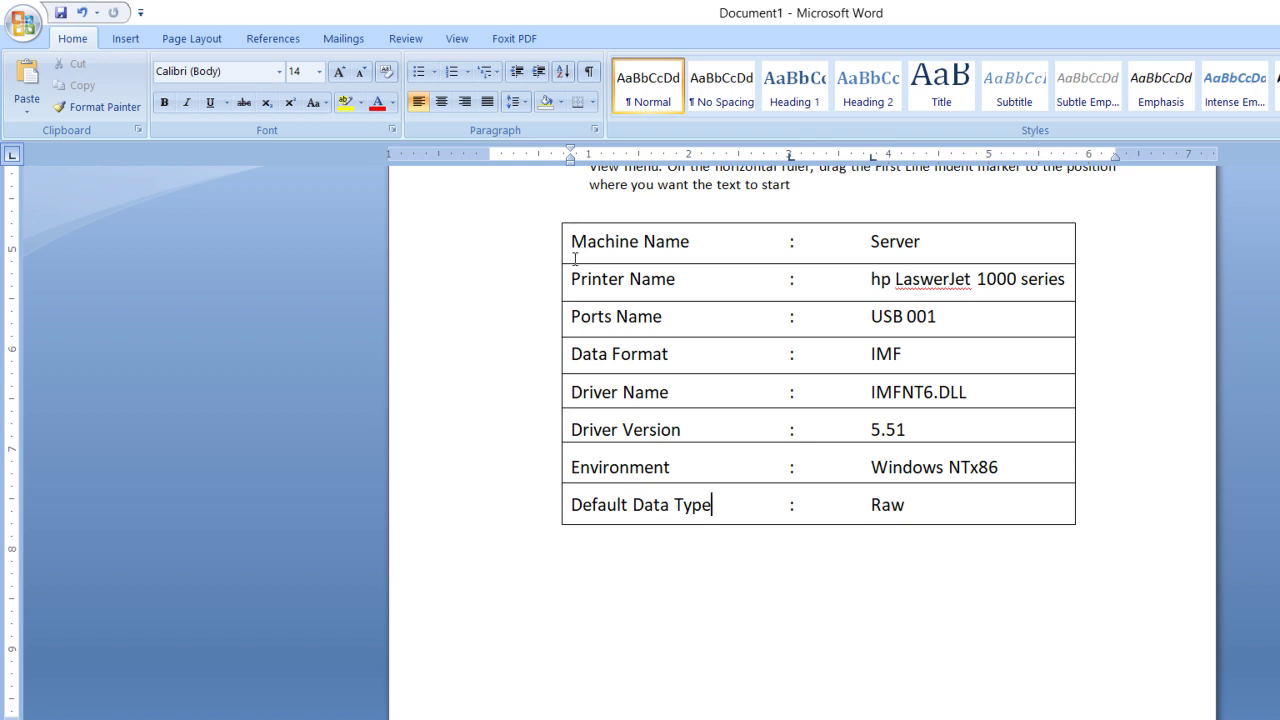
pyautogui.click(932, 278)
pyautogui.press('BackSpace')
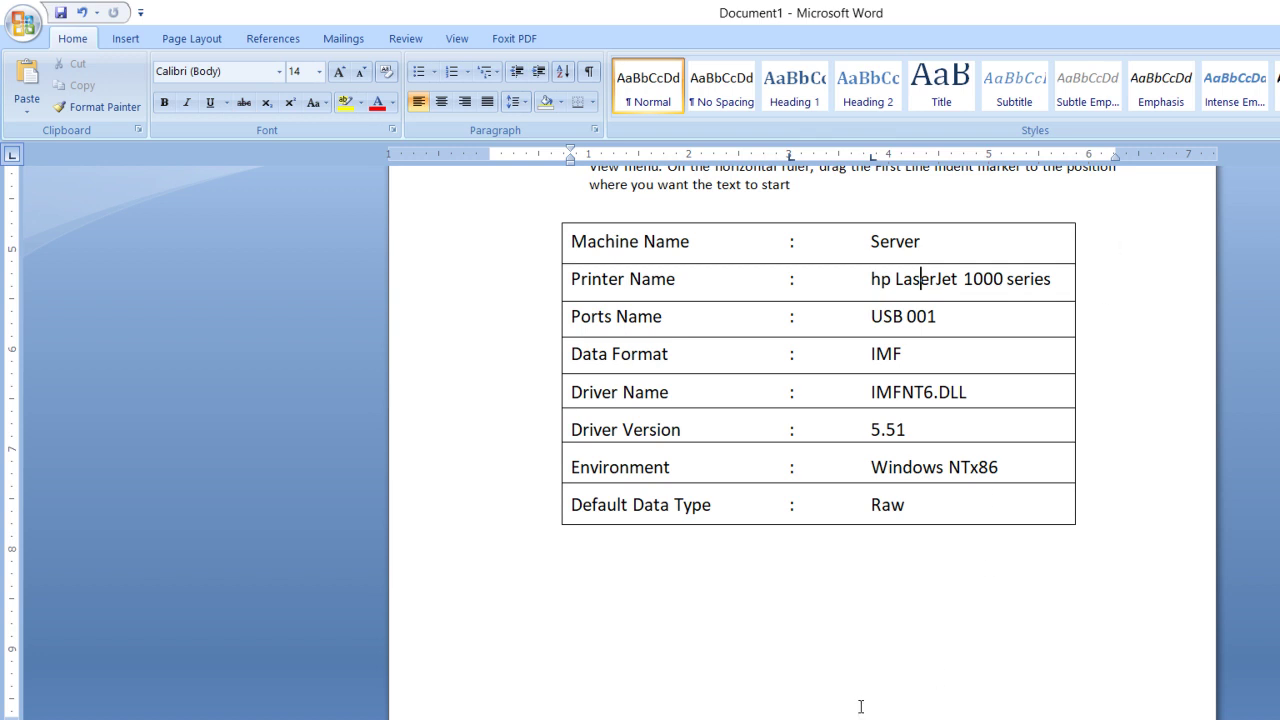
pyautogui.click(805, 712)
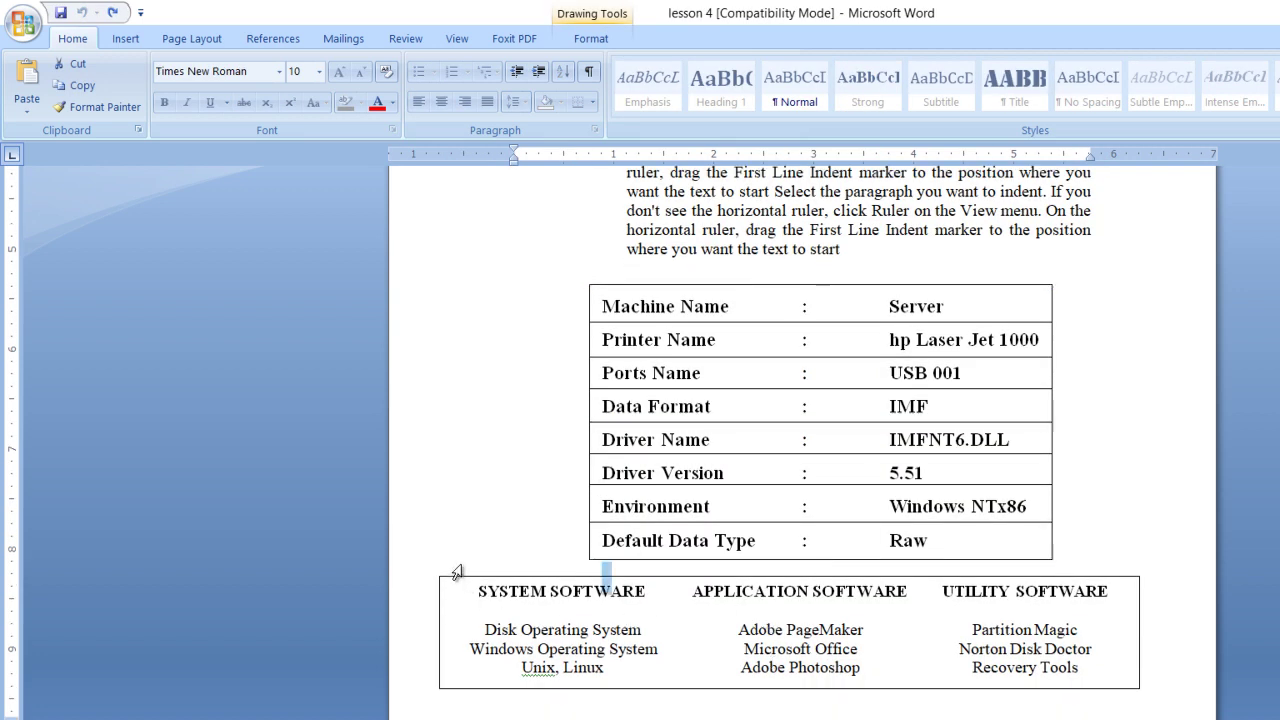
# Step: Review the reference's software list box and SYSTEM SOFTWARE heading, then return to Document1
pyautogui.click(468, 570)
pyautogui.click(522, 700)
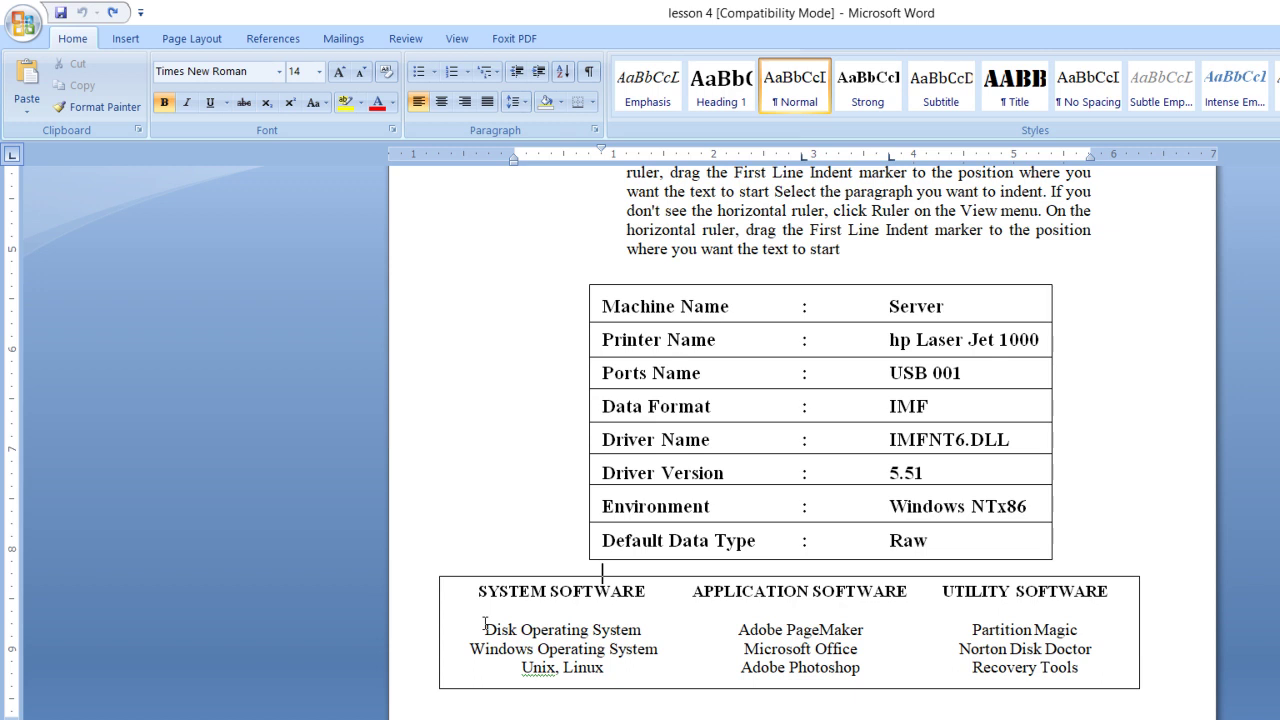
pyautogui.scroll(2, 487, 648)
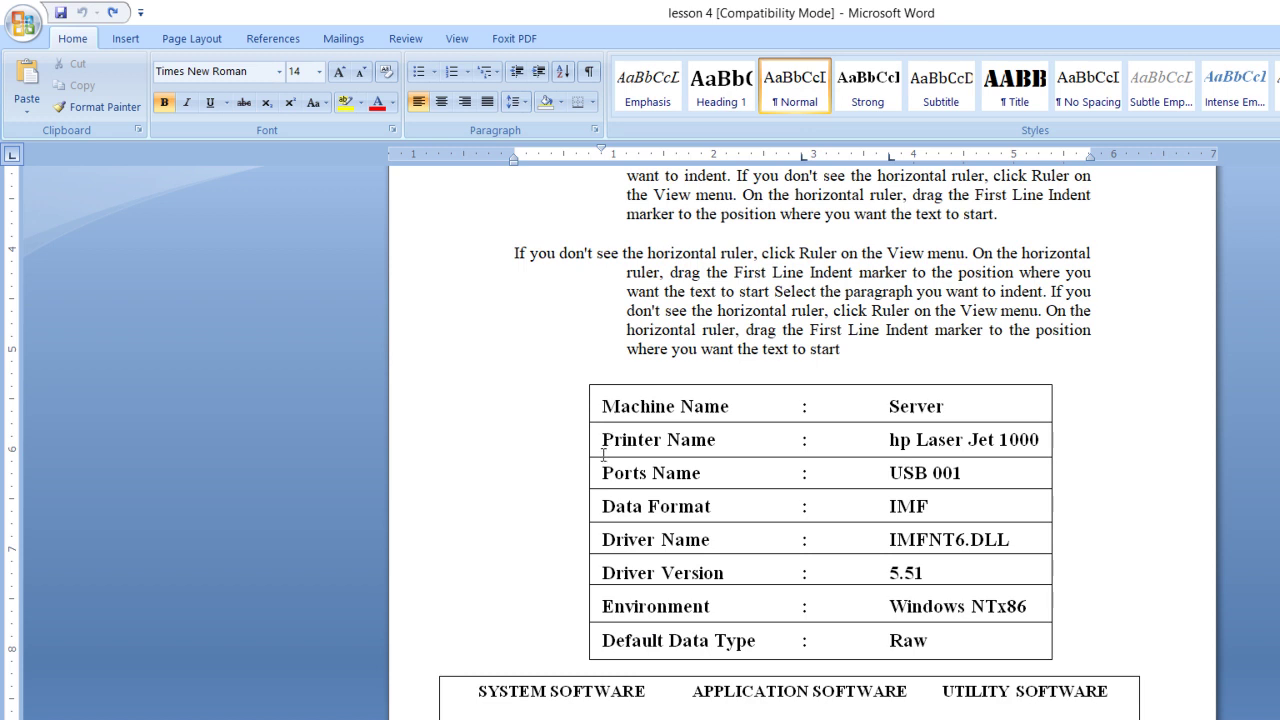
pyautogui.scroll(-1, 612, 482)
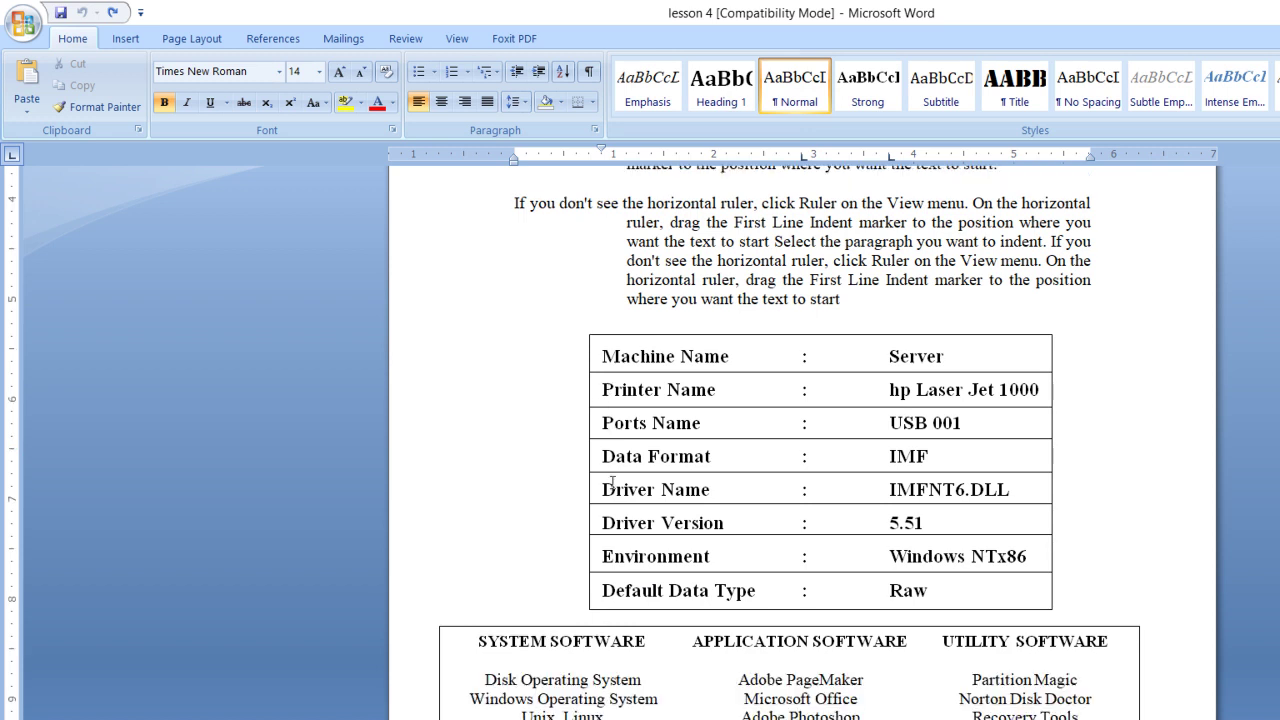
pyautogui.scroll(-1, 612, 482)
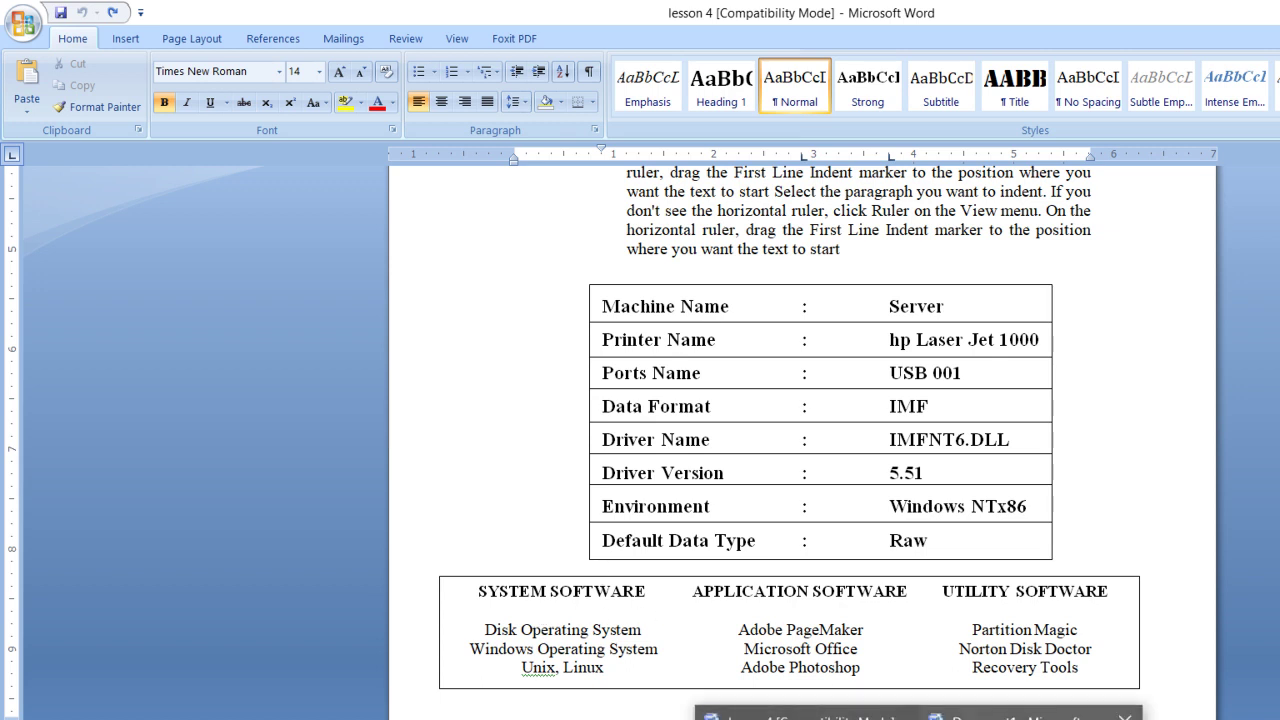
pyautogui.click(1030, 712)
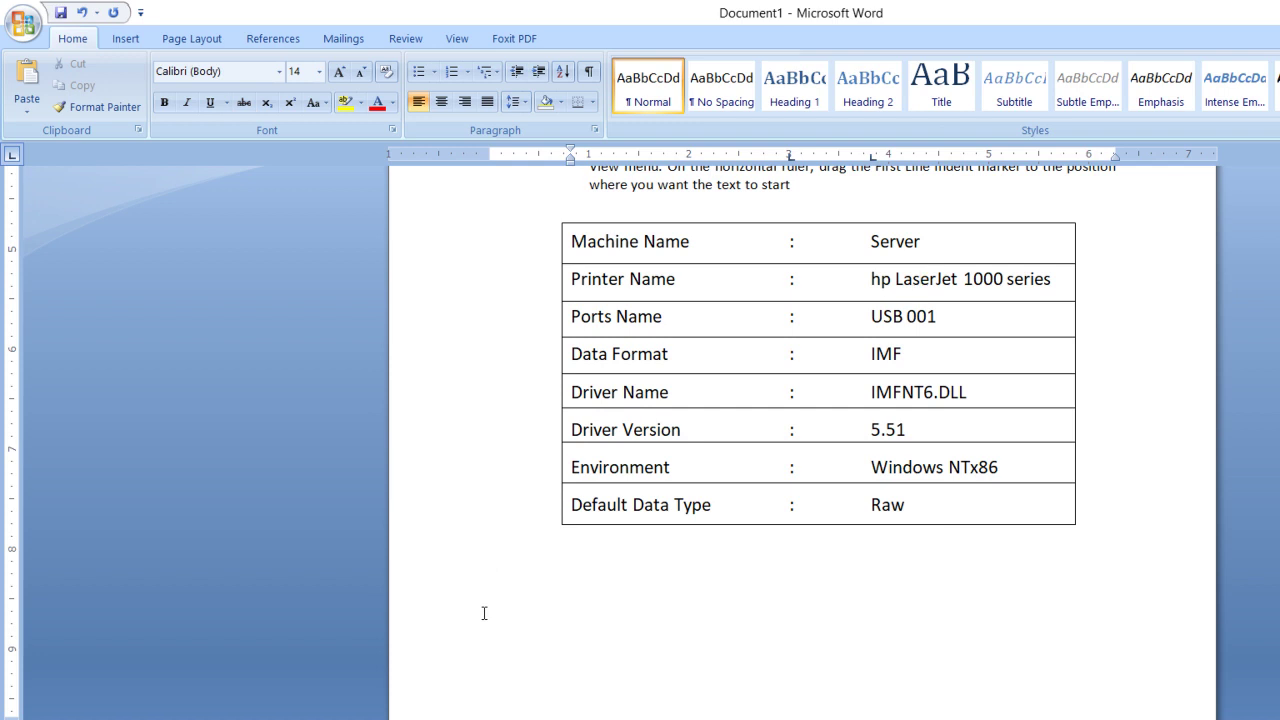
# Step: Start a new empty line at the end of the document, below the printer details box
pyautogui.hotkey('ctrl', 'End')
pyautogui.click(484, 424)
pyautogui.click(486, 418)
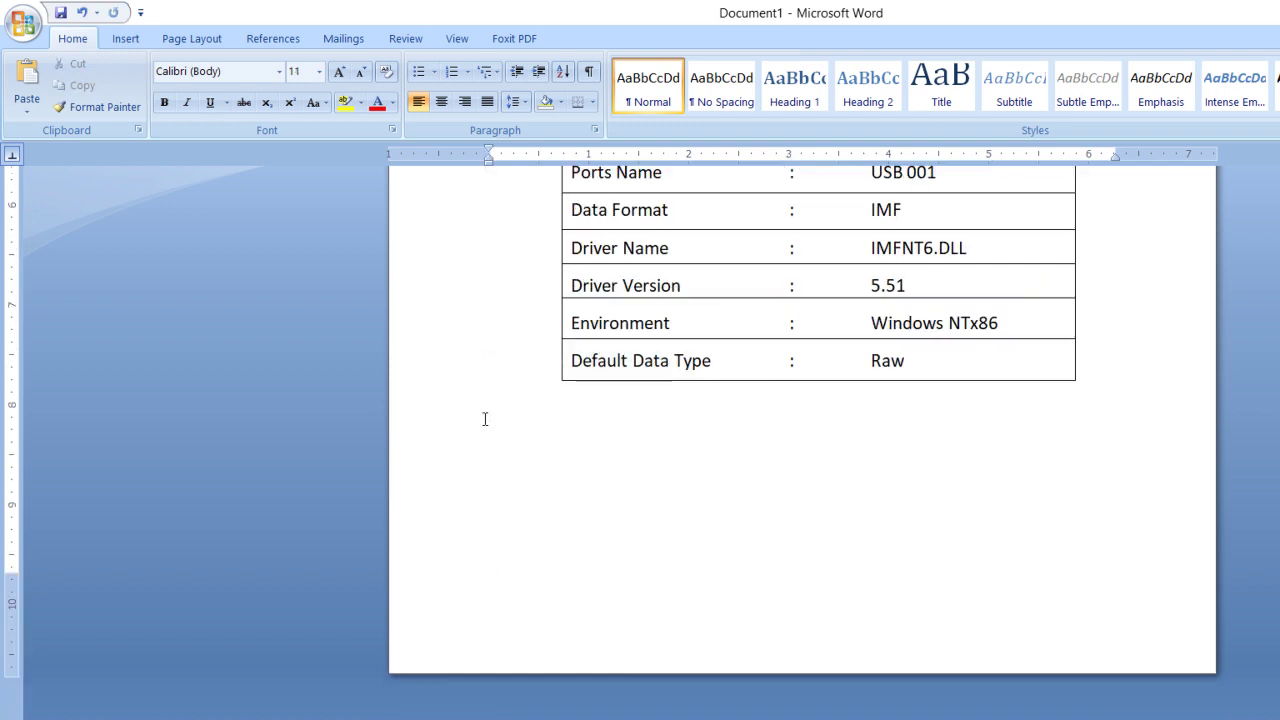
pyautogui.press('Return')
pyautogui.press('BackSpace')
pyautogui.press('BackSpace')
# Step: Type headings SYSTEM SOFTWARE, APPLICATION SOFTWARE, UTILITY SOFTWARE and begin the first program row
pyautogui.write('SYS')
pyautogui.write('TEM SOFTWARE      APPLICATION SOGFTWARE')
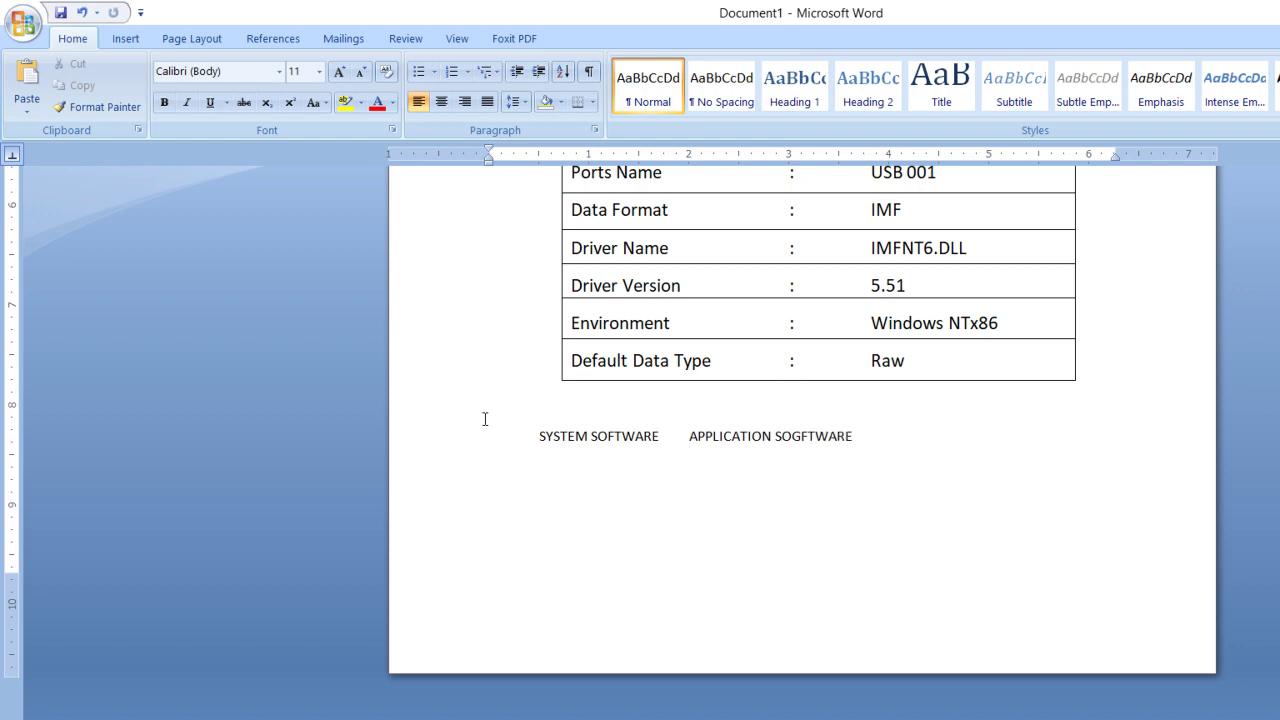
pyautogui.press('BackSpace')
pyautogui.press('BackSpace')
pyautogui.press('BackSpace')
pyautogui.press('BackSpace')
pyautogui.press('BackSpace')
pyautogui.press('BackSpace')
pyautogui.write('FTWARE ')
pyautogui.write('UTIL')
pyautogui.write('IU')
pyautogui.press('BackSpace')
pyautogui.write('TY SOF')
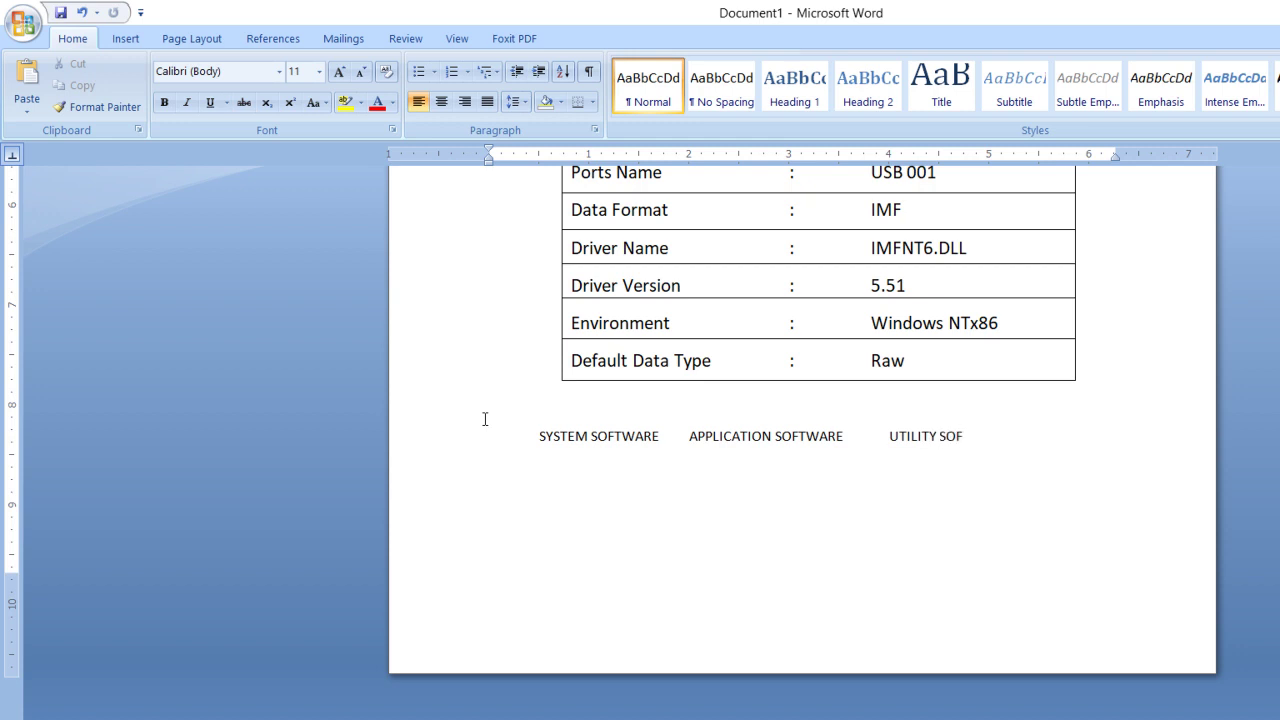
pyautogui.write('TWARE')
pyautogui.write('Dis')
pyautogui.write('k Operatin')
pyautogui.write('g ')
pyautogui.write('Syste')
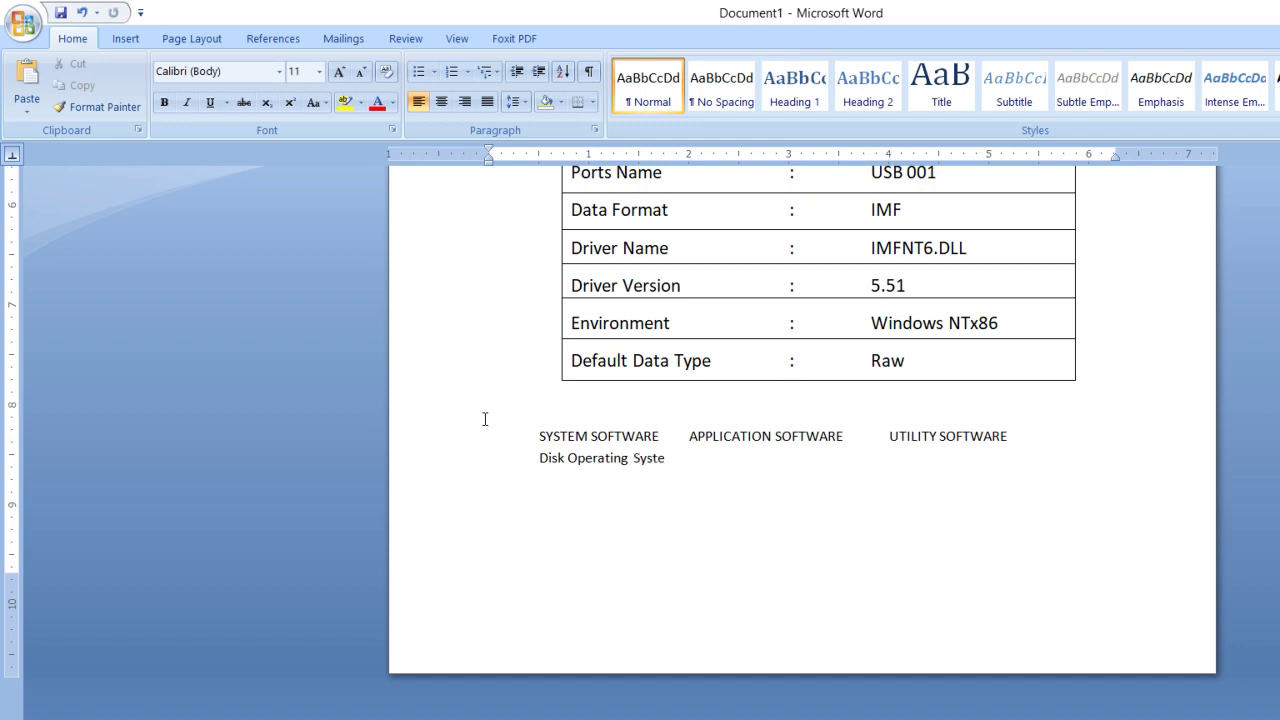
pyautogui.write('m A')
pyautogui.write('dobe Page')
pyautogui.write('Maker ')
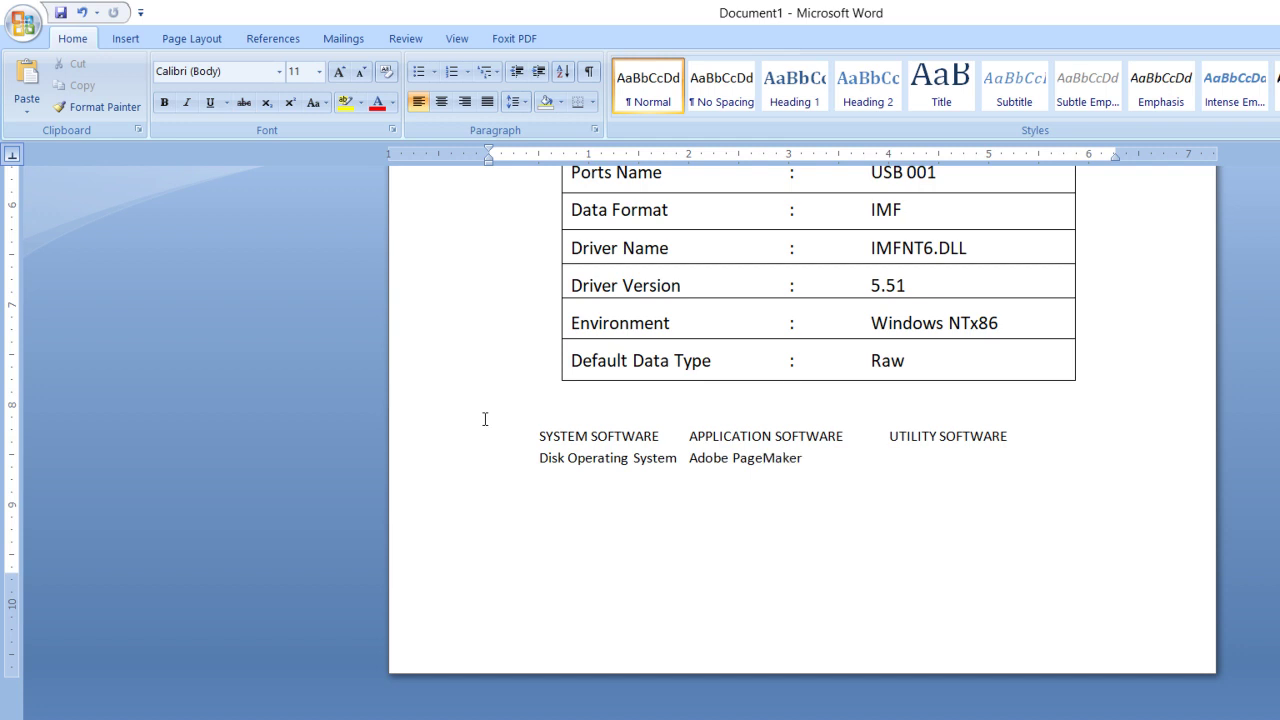
pyautogui.write('Partition')
pyautogui.write(' Magi')
pyautogui.write('c ')
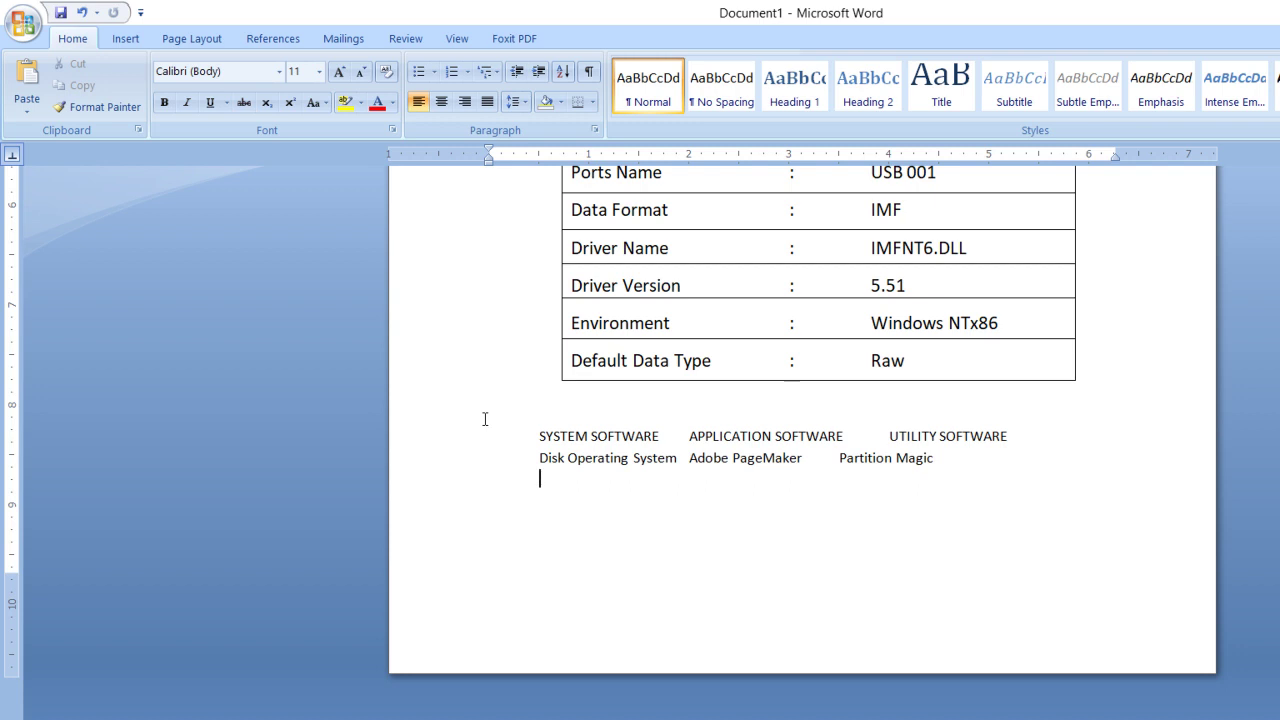
pyautogui.write('Windows Oper')
pyautogui.write('TING')
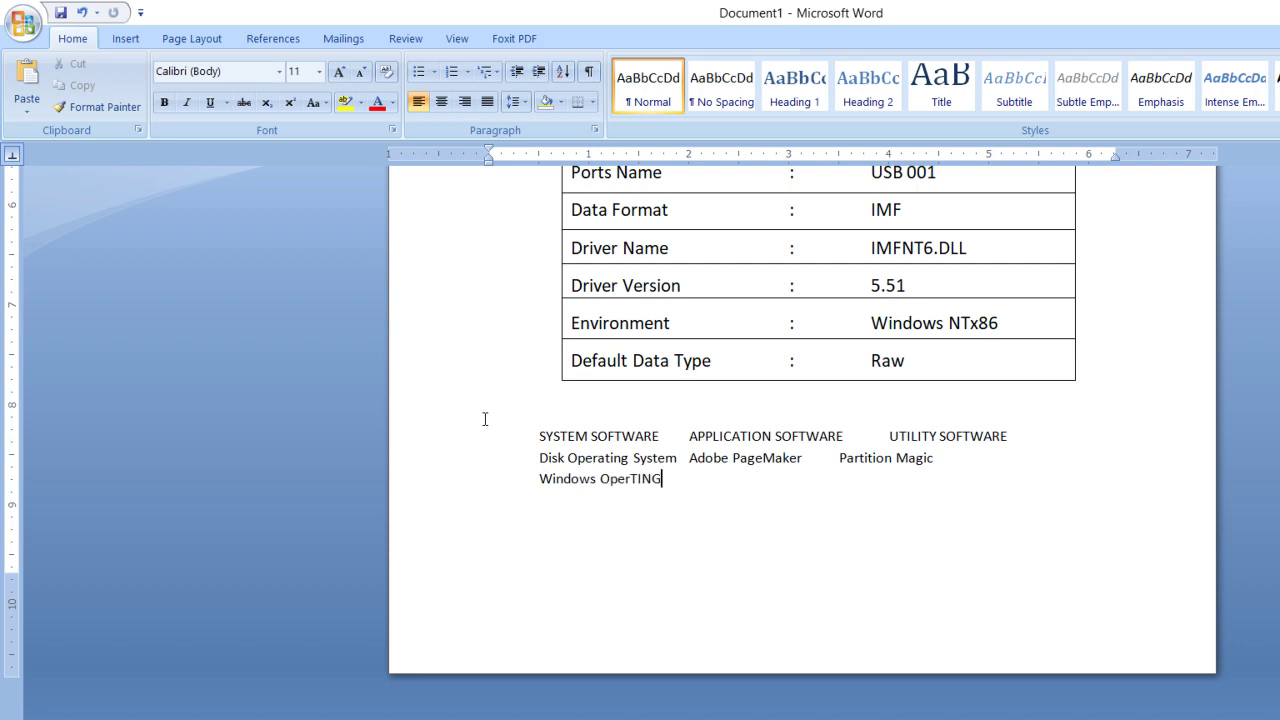
# Step: Complete 'Windows Operating System' and add 'Microsoft Office' in the second column
pyautogui.press('BackSpace')
pyautogui.press('BackSpace')
pyautogui.press('BackSpace')
pyautogui.write('ing System')
pyautogui.press('Tab')
pyautogui.write('Microsoft Office')
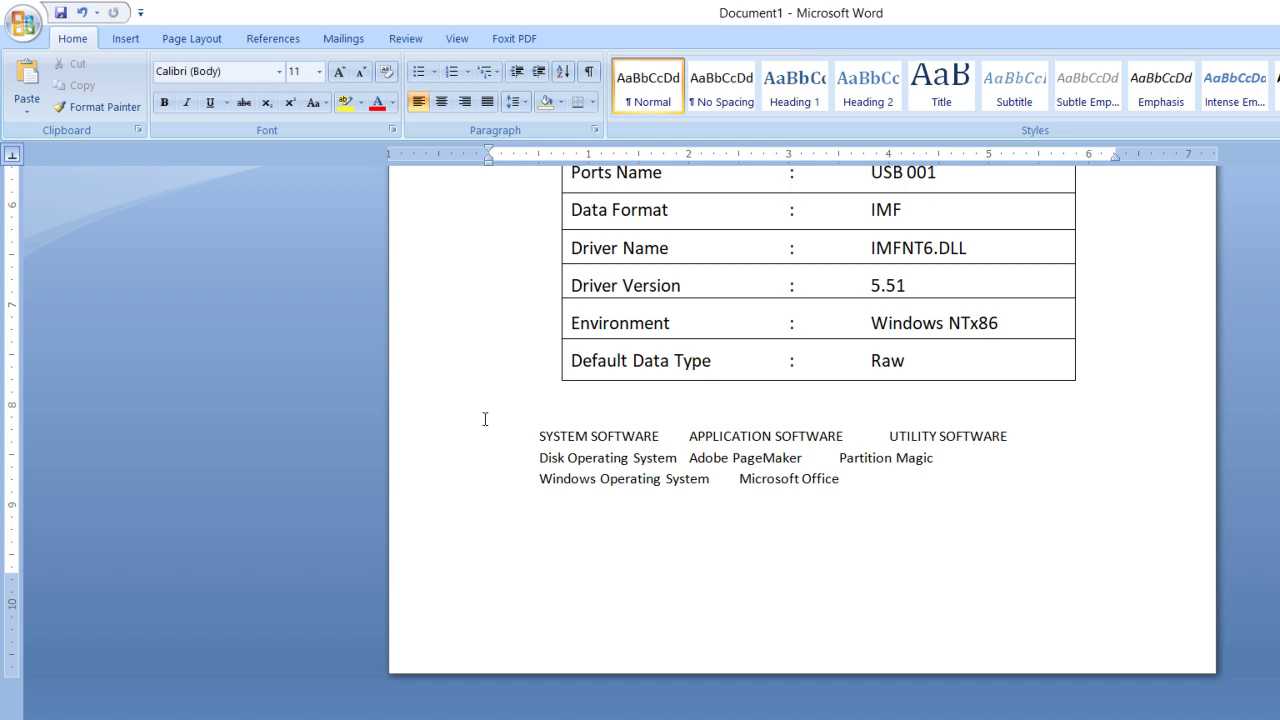
pyautogui.press('Tab')
# Step: Add 'Norton Disk Doctor', then the row 'Unix, Linux', 'Adobe Photoshop', 'Recovery Tools'
pyautogui.write('No')
pyautogui.write('rton Did')
pyautogui.write('k Doctor')
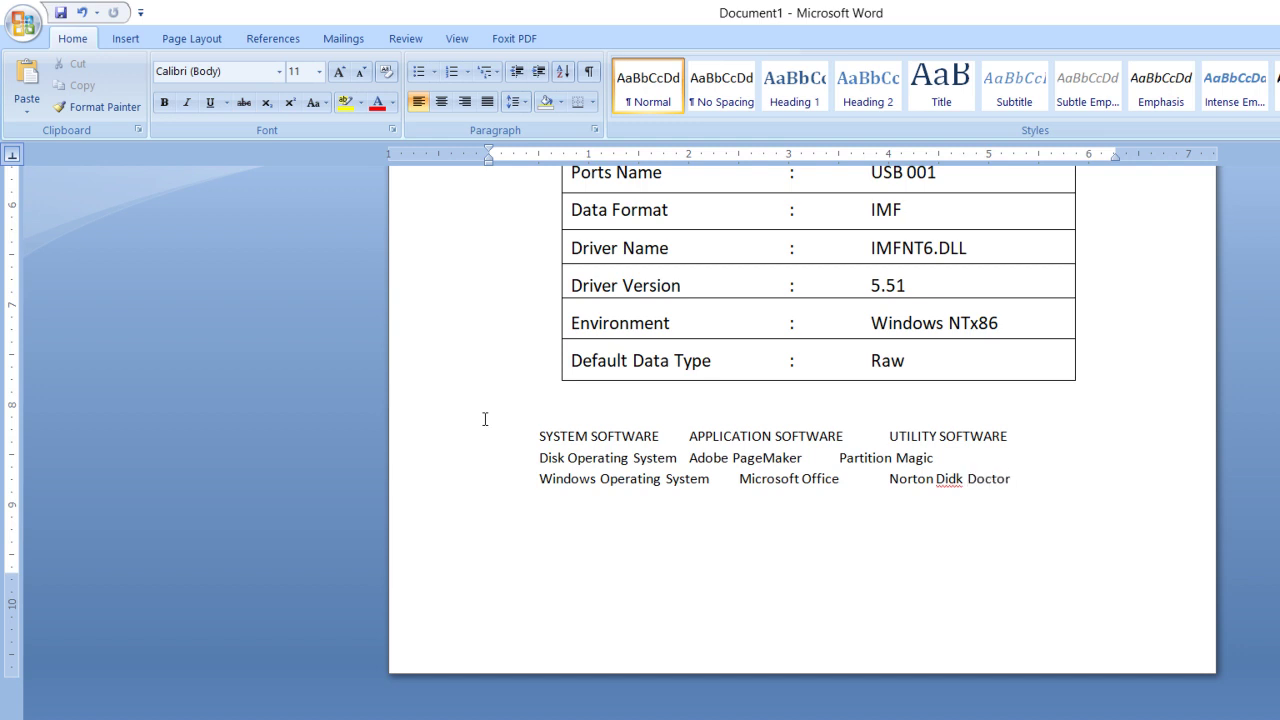
pyautogui.press('BackSpace')
pyautogui.press('BackSpace')
pyautogui.press('BackSpace')
pyautogui.press('BackSpace')
pyautogui.press('BackSpace')
pyautogui.write('Doctor')
pyautogui.write('U')
pyautogui.write('nix, Linu')
pyautogui.write('x\t')
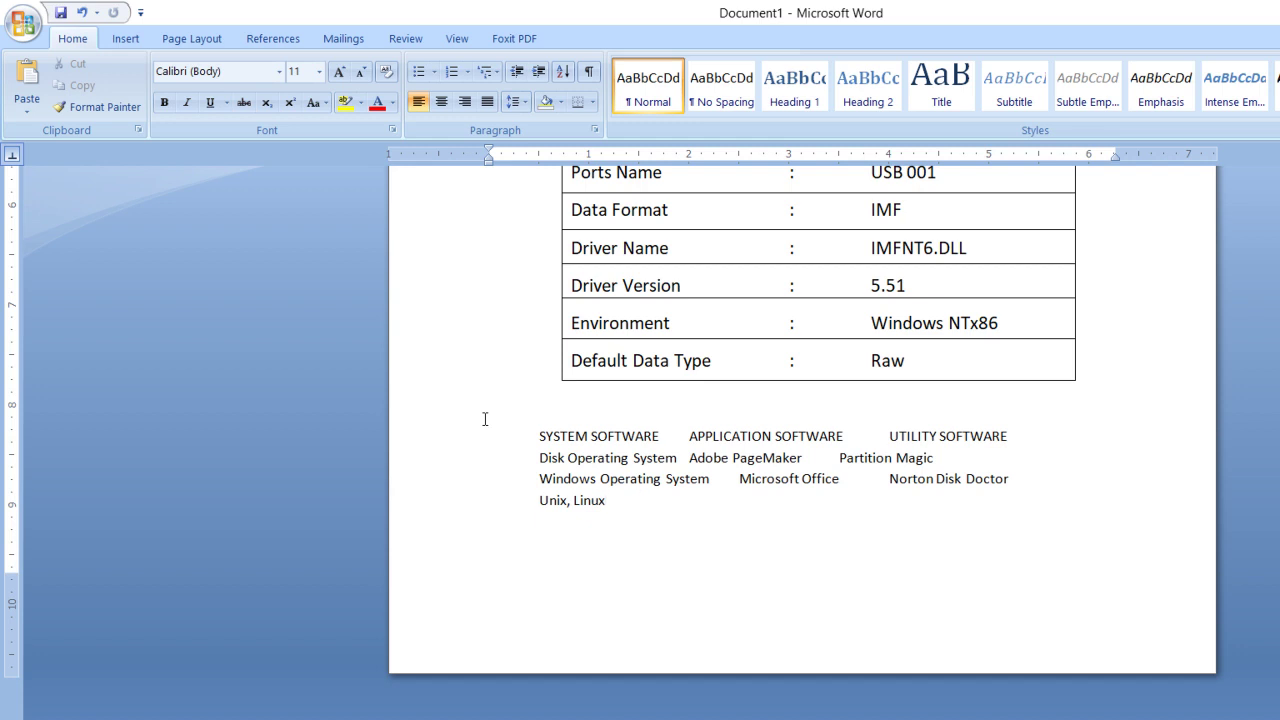
pyautogui.write('Ado')
pyautogui.write('be Photoshop\t')
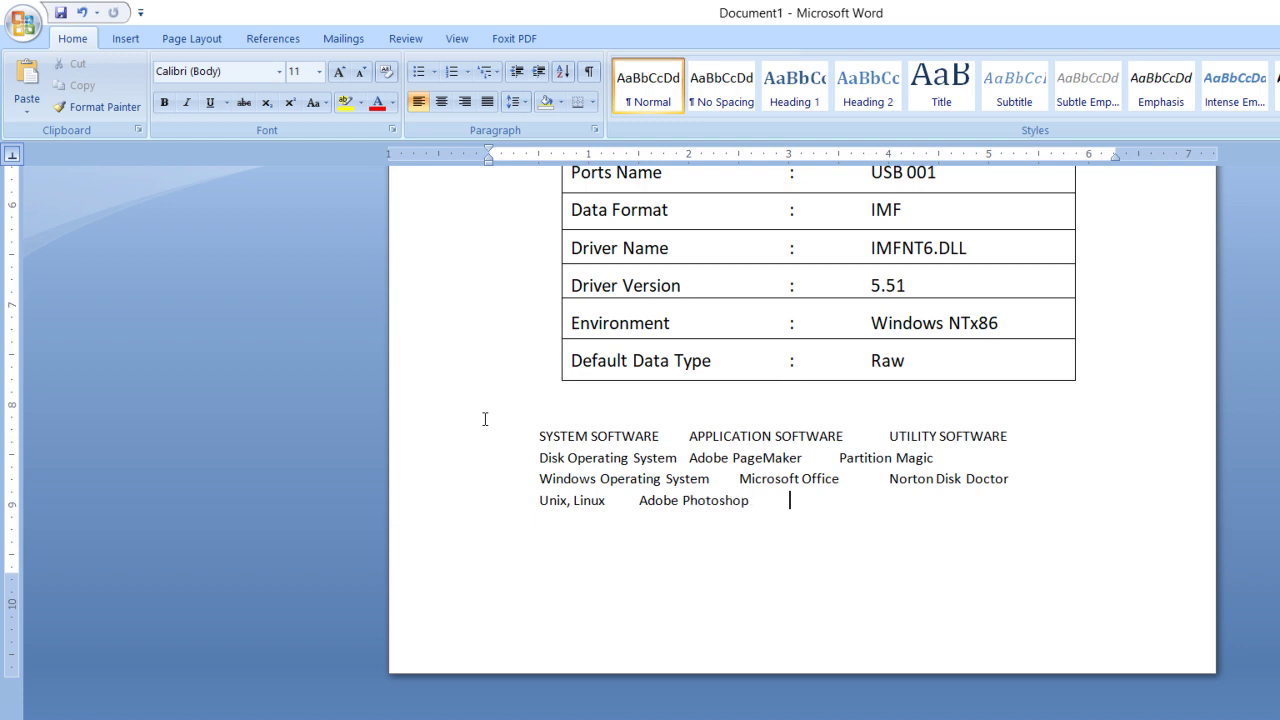
pyautogui.write('Rec')
pyautogui.write('overy Tools')
# Step: Add a blank line under the headings and select the whole software list
pyautogui.click(1031, 436)
pyautogui.press('Return')
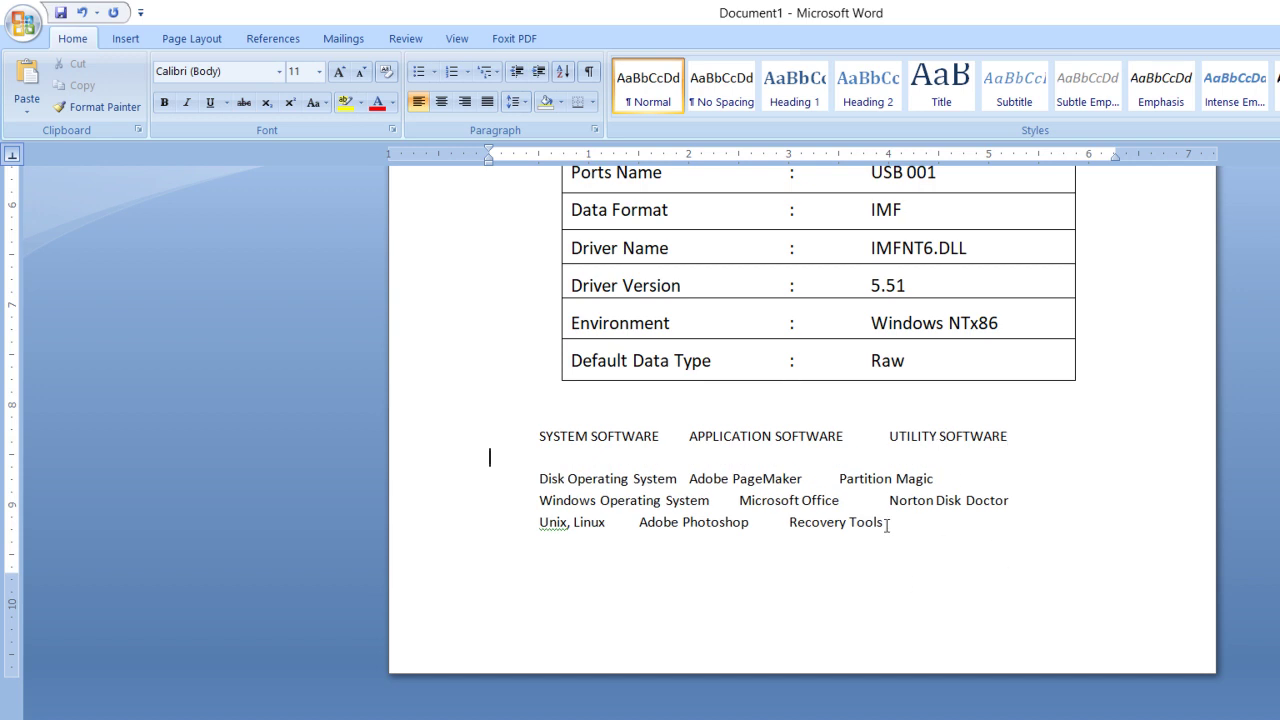
pyautogui.moveTo(888, 522)
pyautogui.mouseDown()
pyautogui.moveTo(557, 431)
pyautogui.moveTo(892, 522)
pyautogui.mouseUp()
pyautogui.click(524, 438)
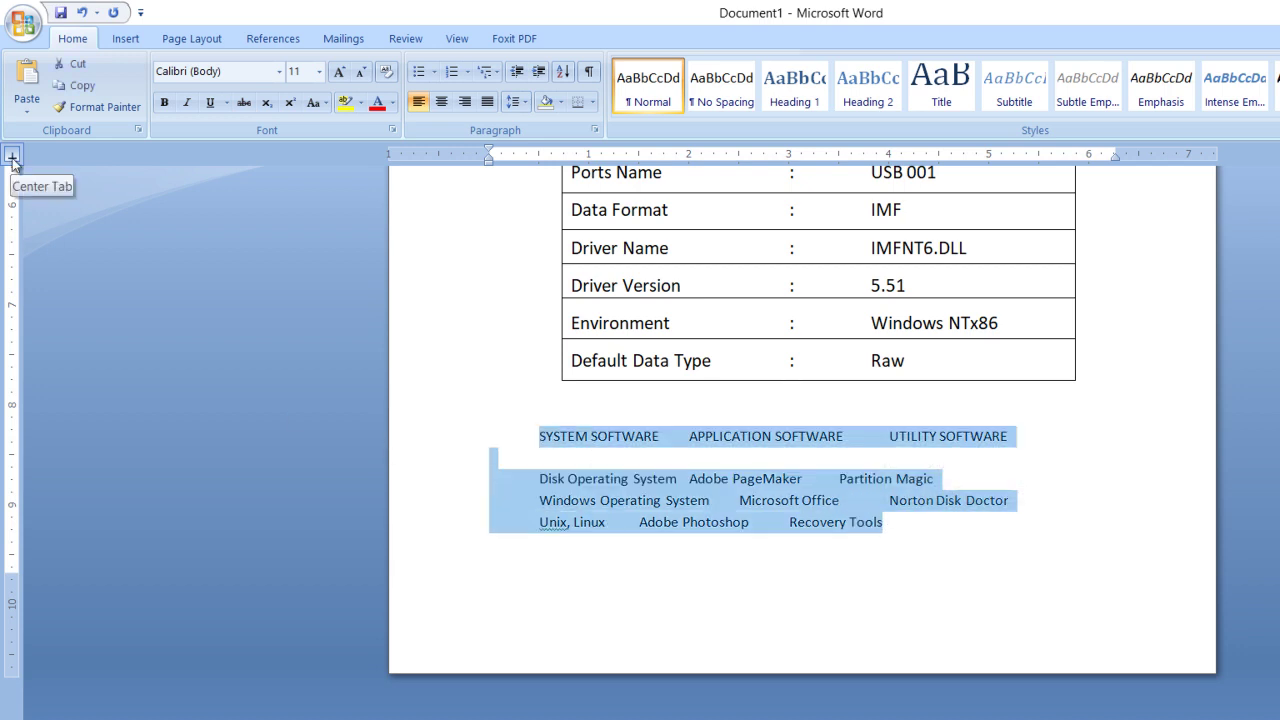
# Step: Set center tab stops on the ruler at 1, 3 and 5 inches
pyautogui.click(588, 156)
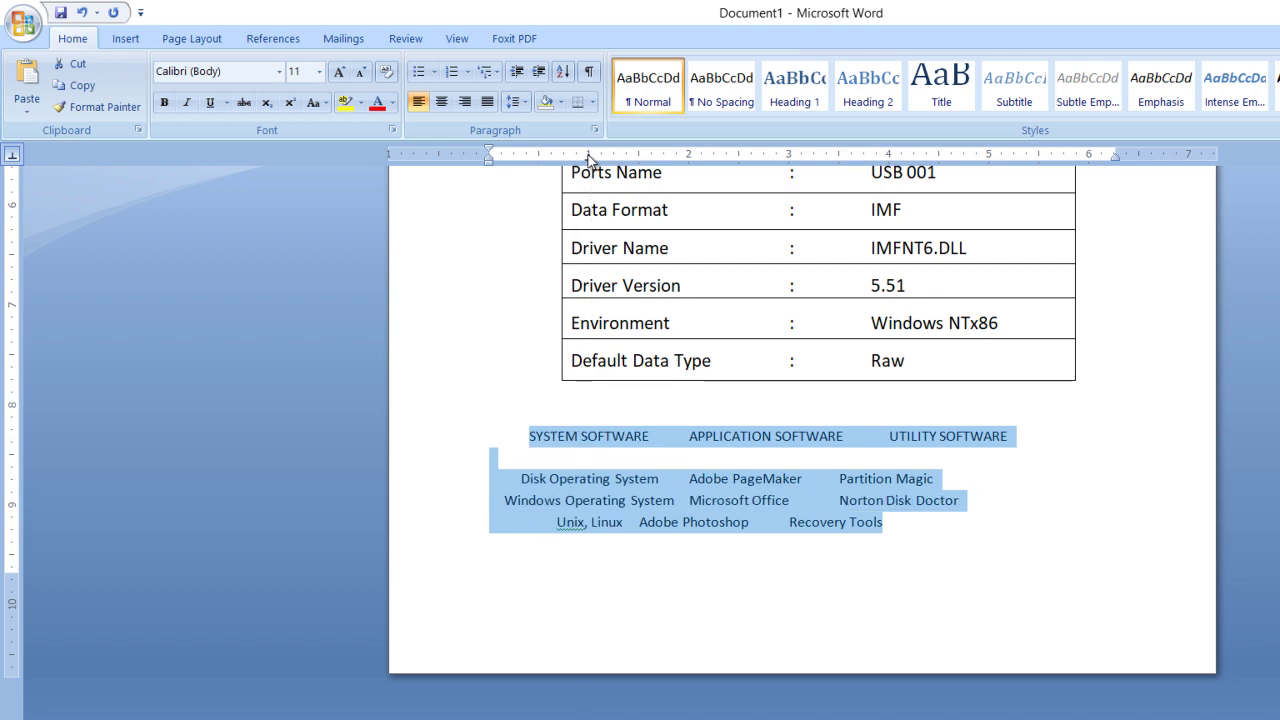
pyautogui.click(789, 155)
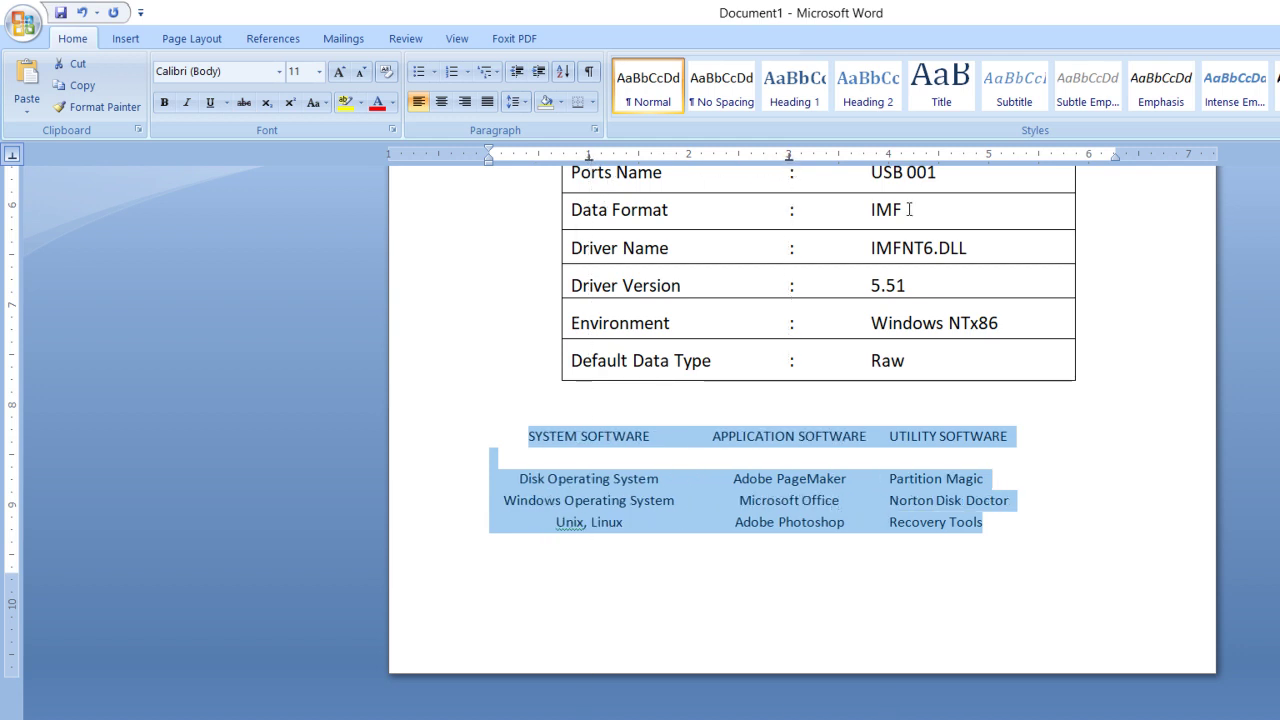
pyautogui.click(985, 155)
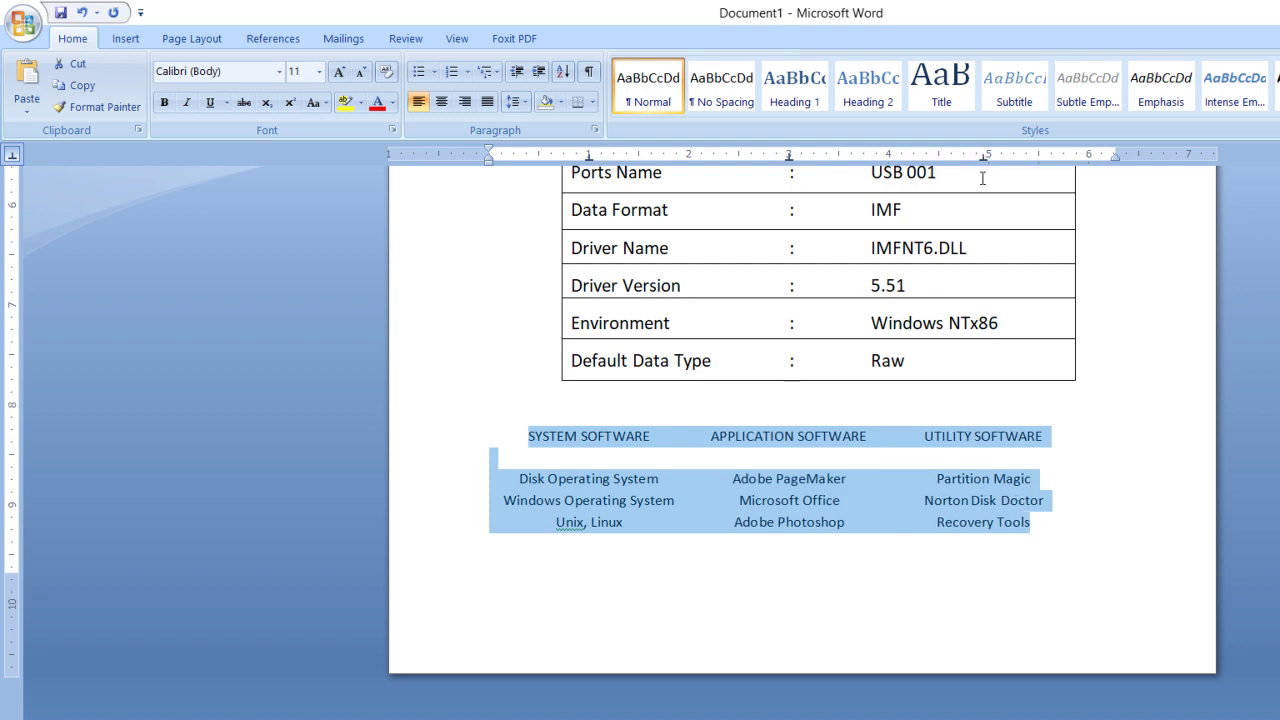
pyautogui.click(1123, 549)
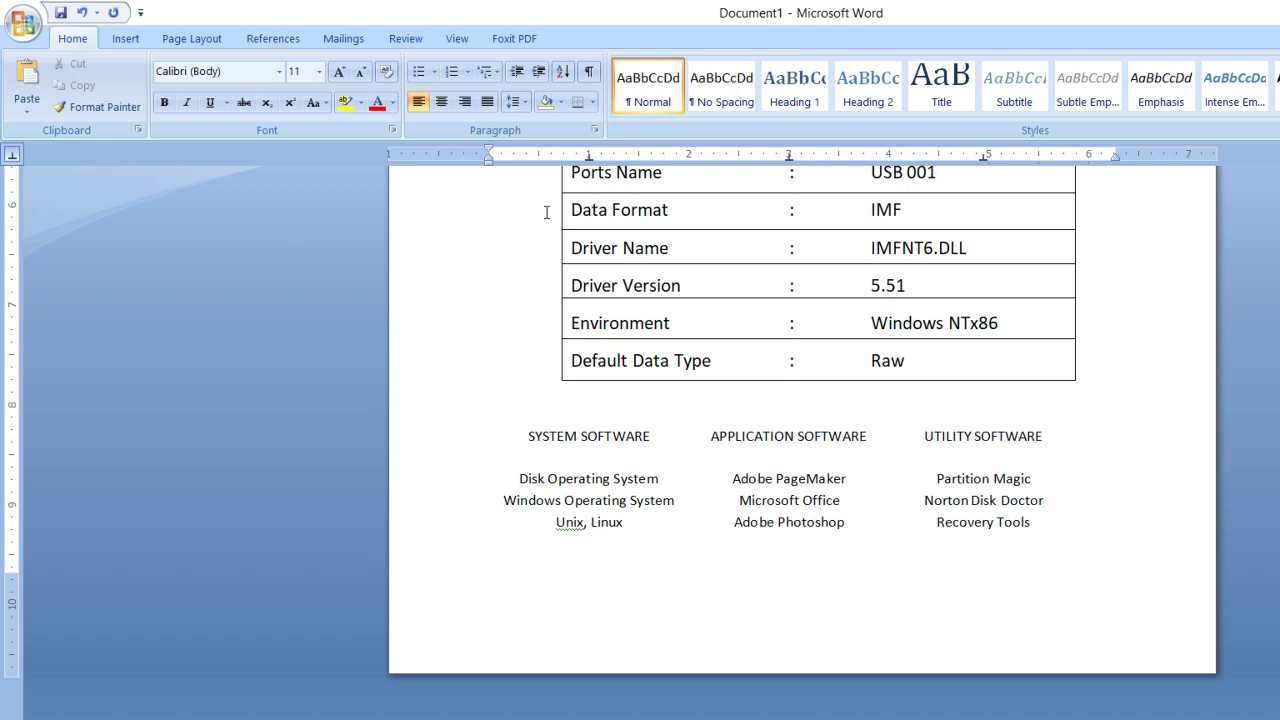
# Step: Draw a rectangle around the headings and program rows and set its fill to No Fill
pyautogui.click(127, 42)
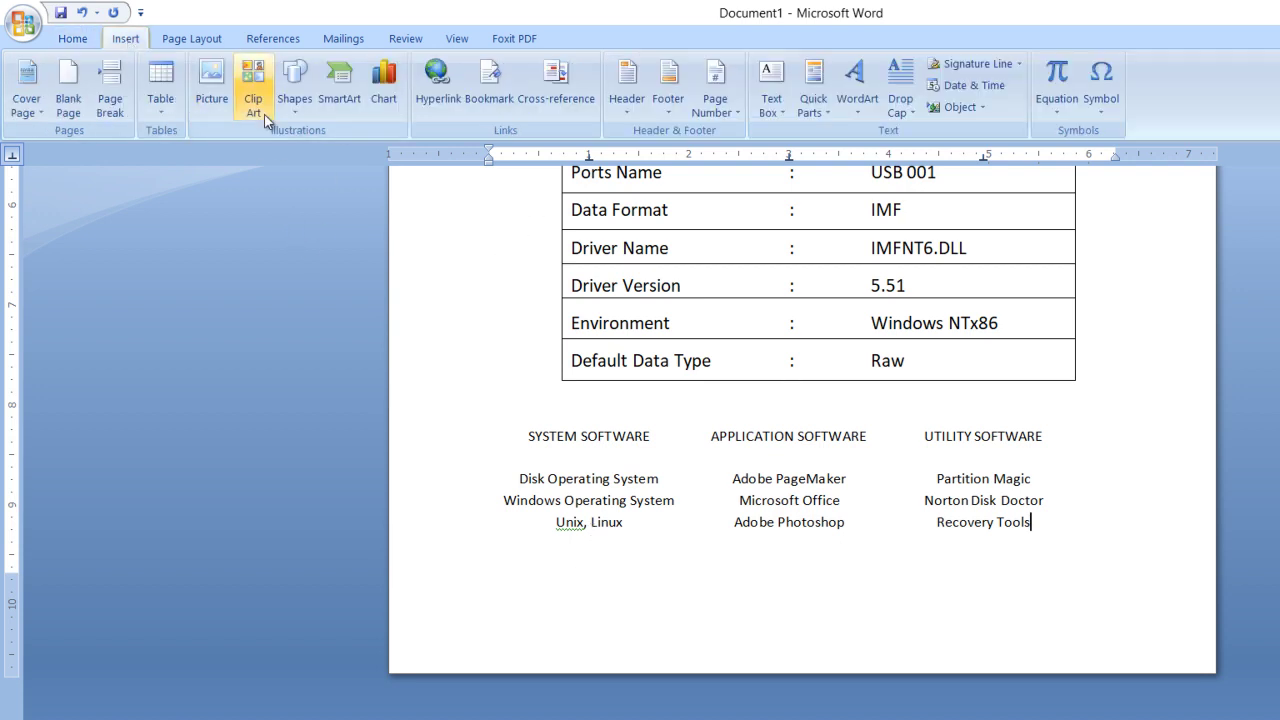
pyautogui.click(295, 85)
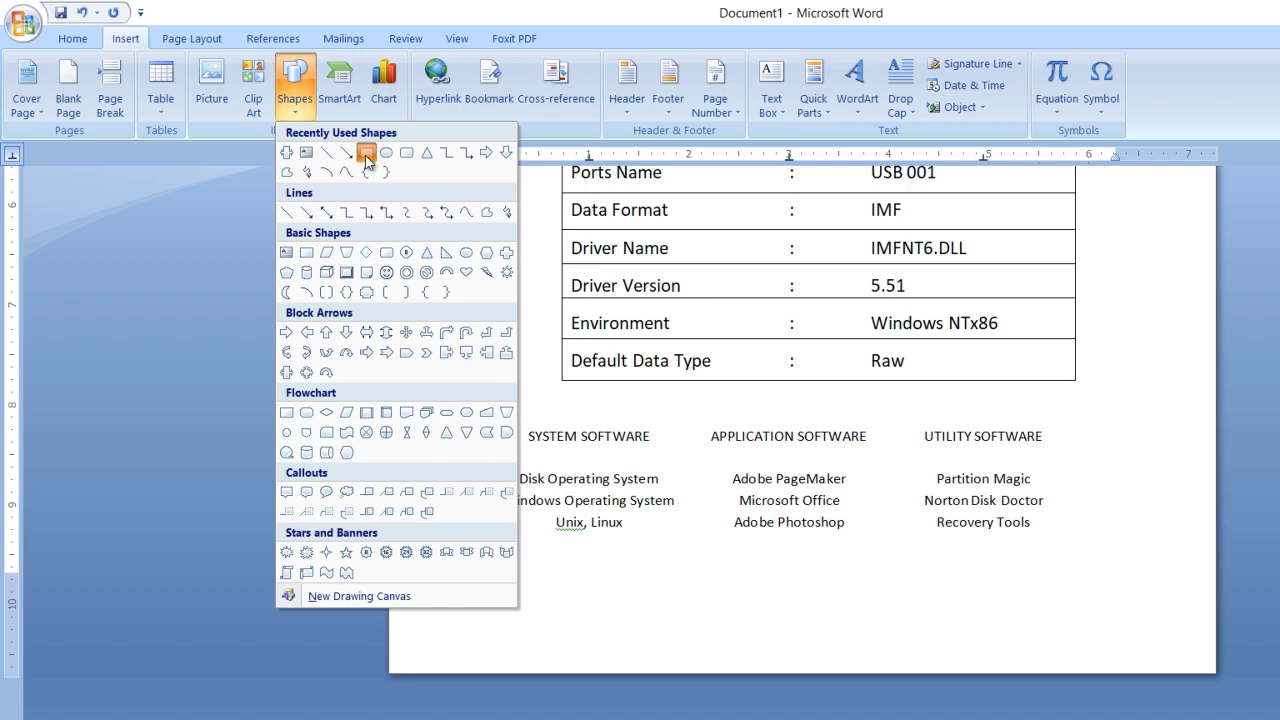
pyautogui.click(366, 154)
pyautogui.moveTo(496, 412); pyautogui.dragTo(1116, 550)
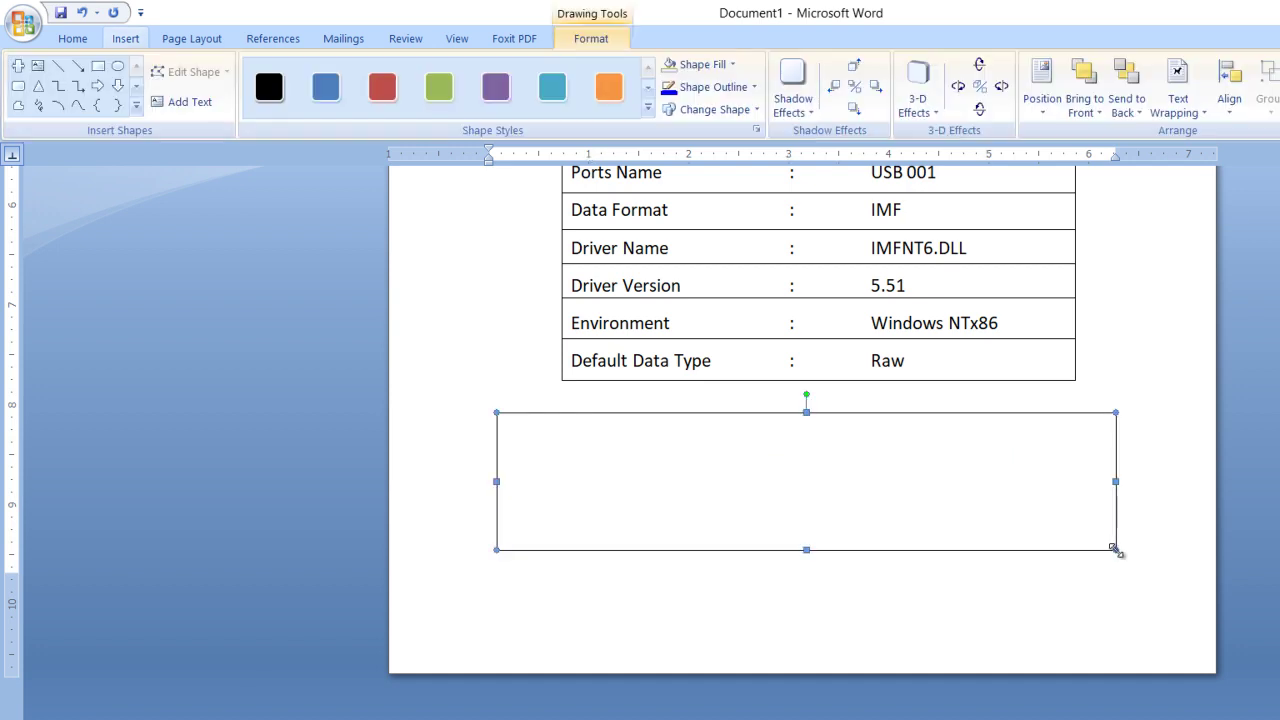
pyautogui.click(705, 64)
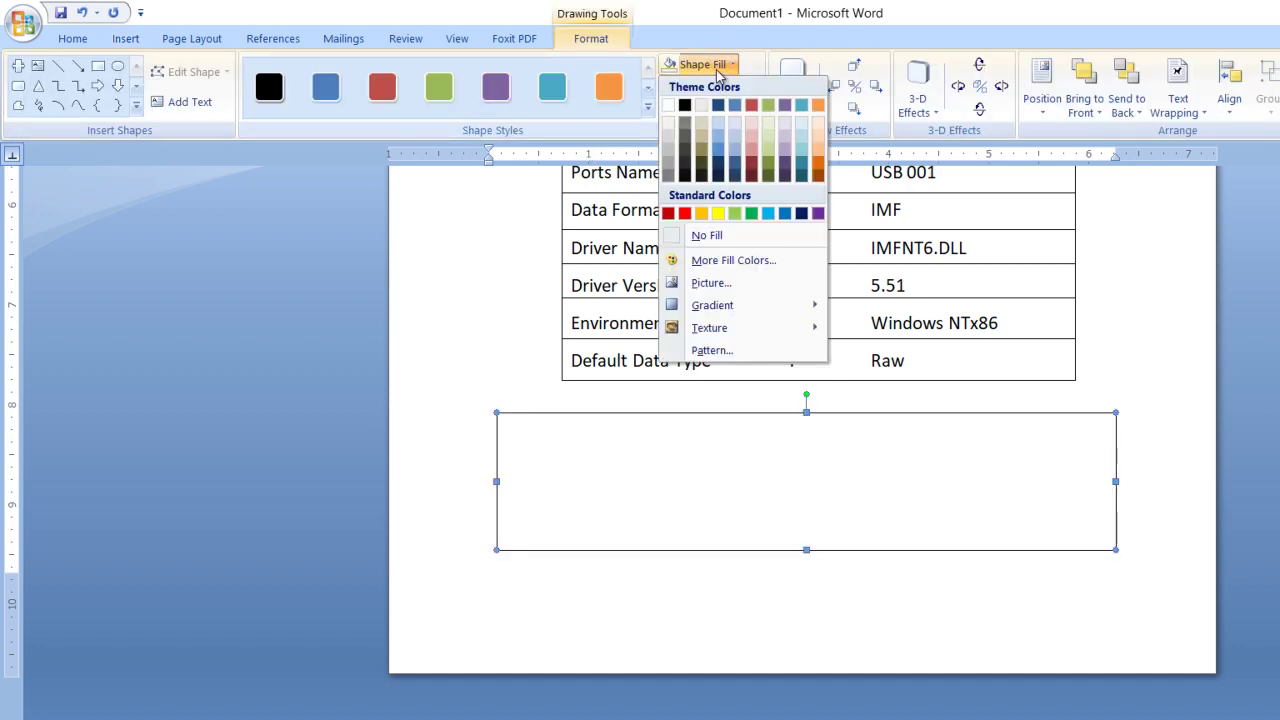
pyautogui.click(716, 236)
pyautogui.click(843, 581)
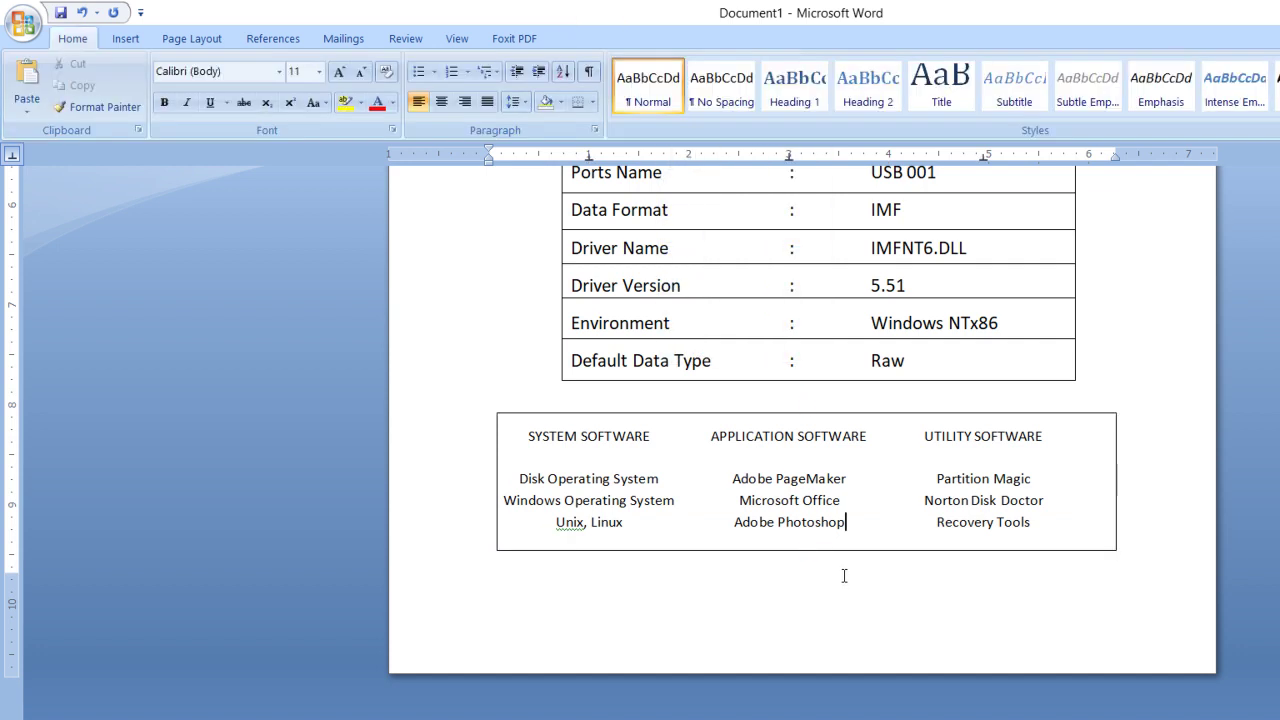
pyautogui.scroll(3, 844, 576)
pyautogui.scroll(7, 844, 576)
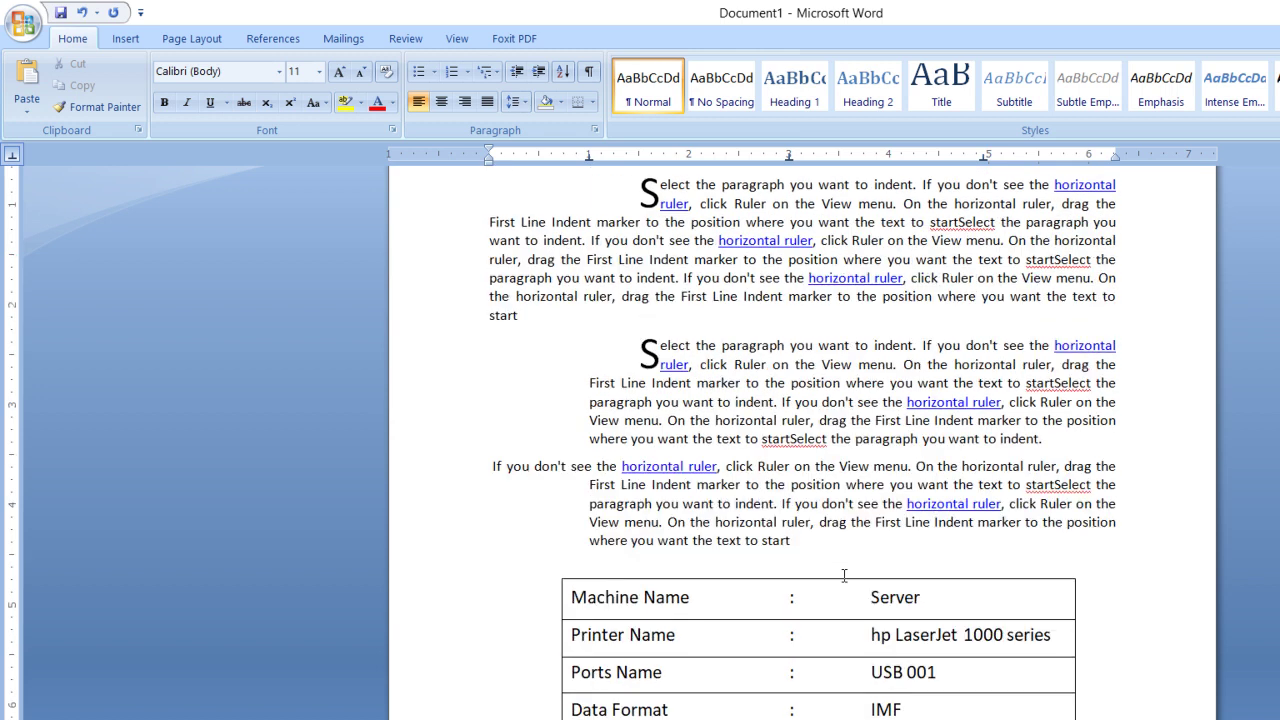
pyautogui.scroll(3, 844, 576)
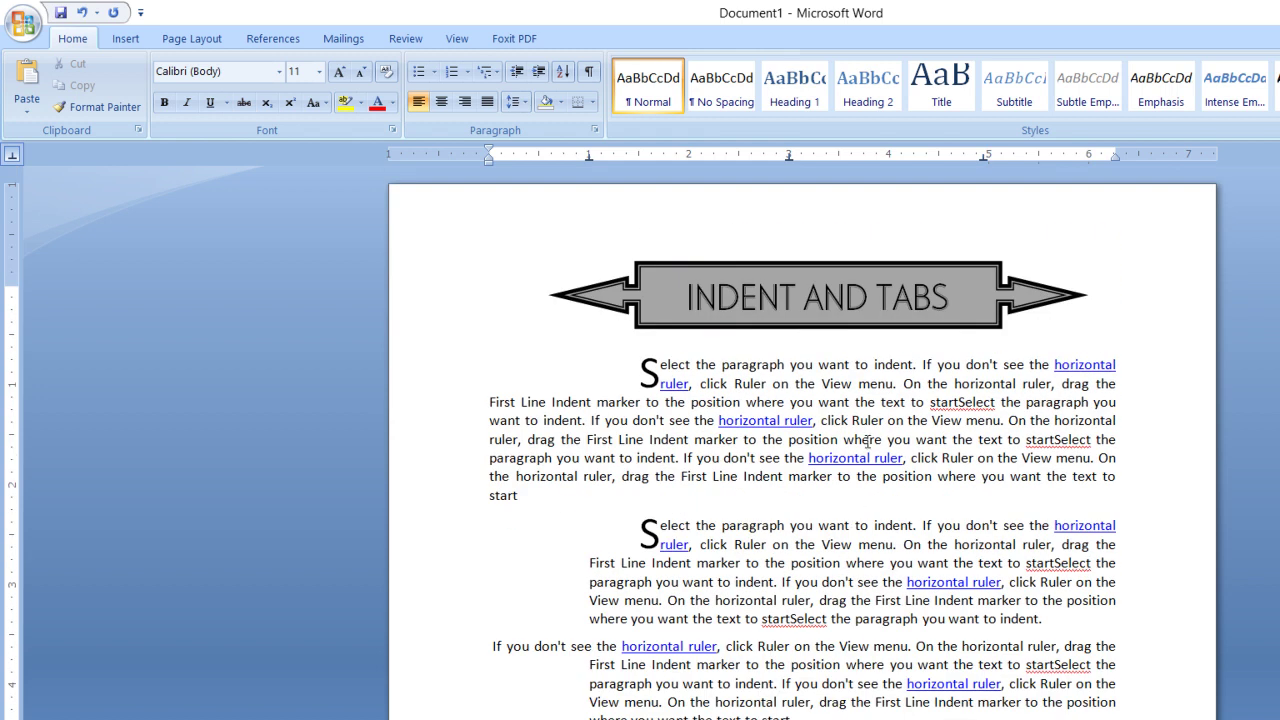
pyautogui.scroll(-3, 868, 443)
pyautogui.scroll(-3, 866, 443)
pyautogui.scroll(-2, 865, 443)
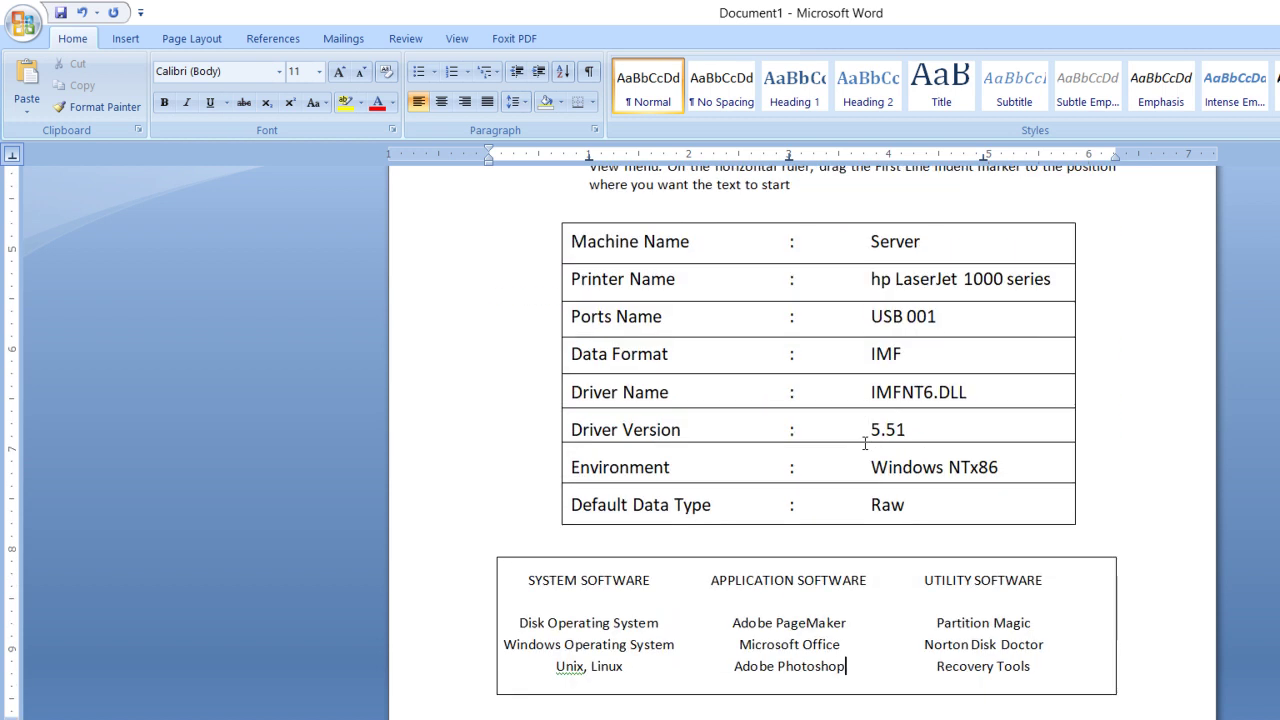